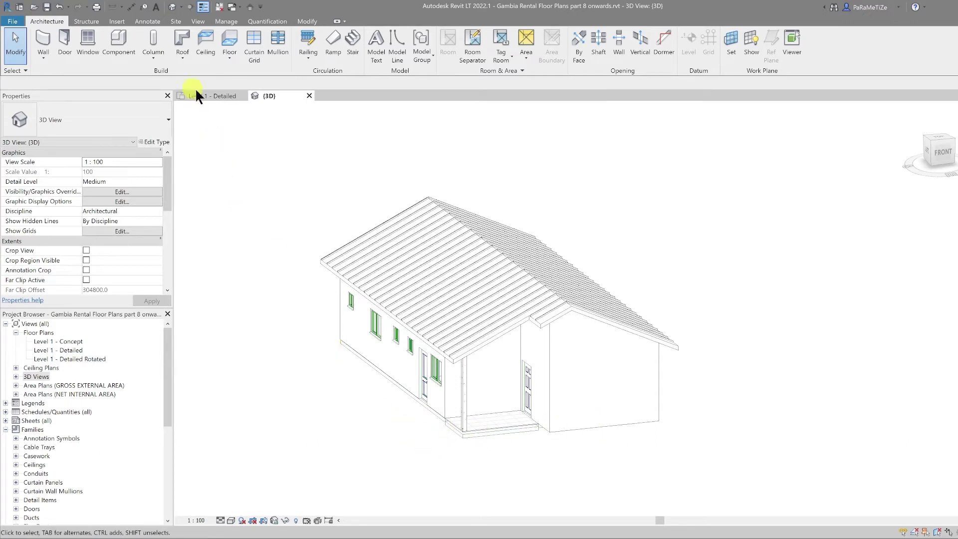
# Start sketching a Ceiling 1 boundary in the Level 1 - Detailed floor plan with a height offset of 2800.
pyautogui.click(209, 94)
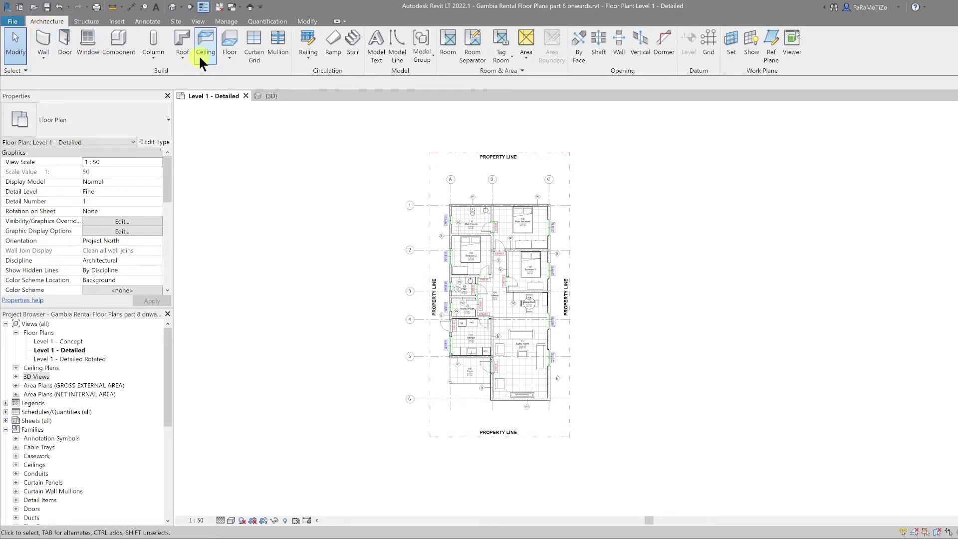
pyautogui.click(208, 38)
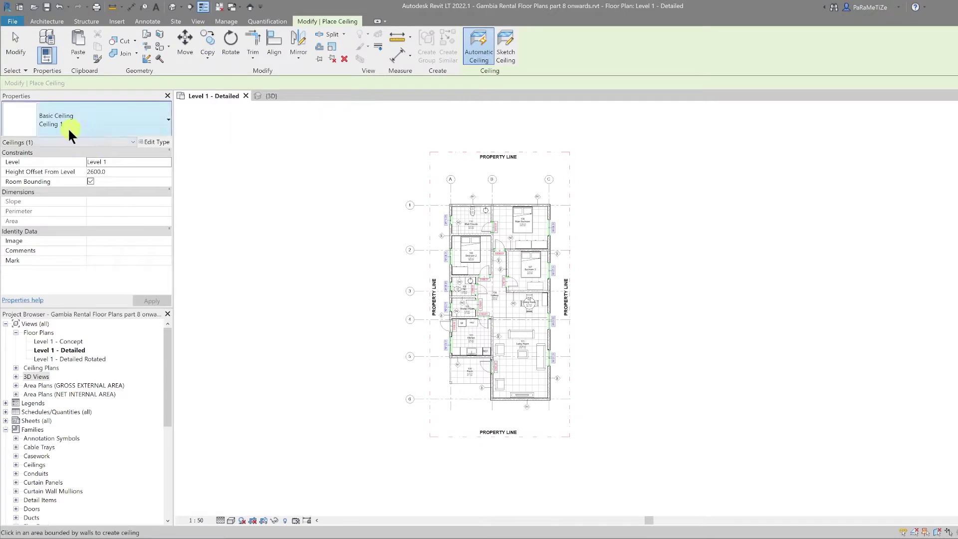
pyautogui.click(118, 174)
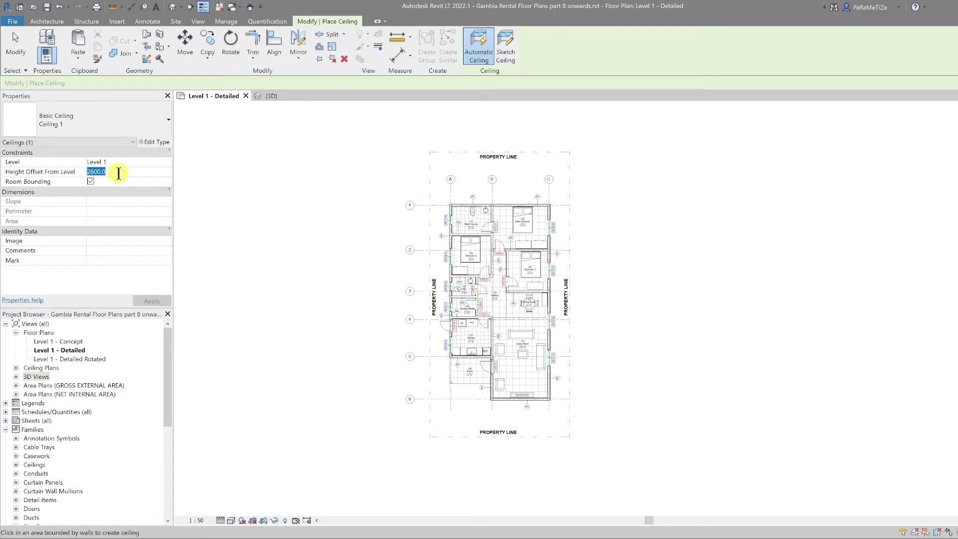
pyautogui.press('Return')
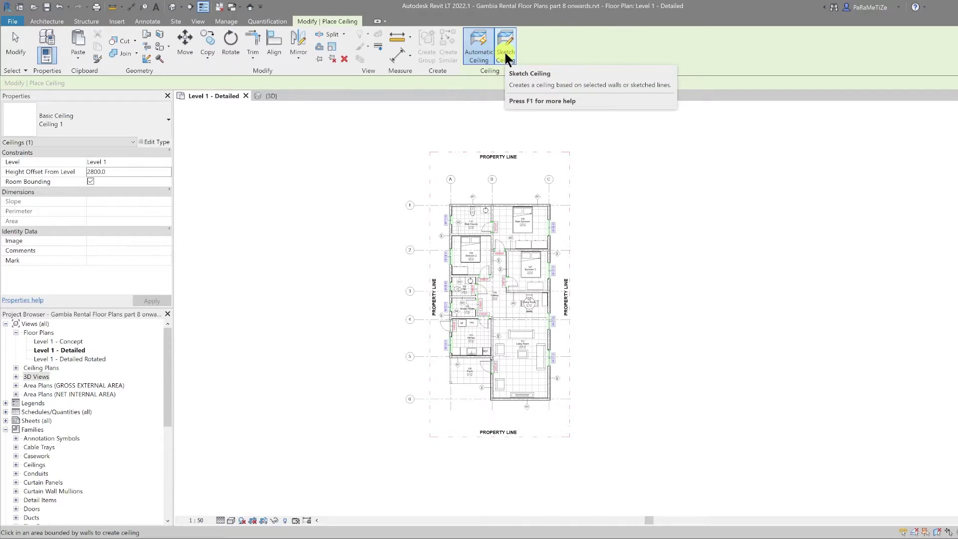
pyautogui.click(502, 58)
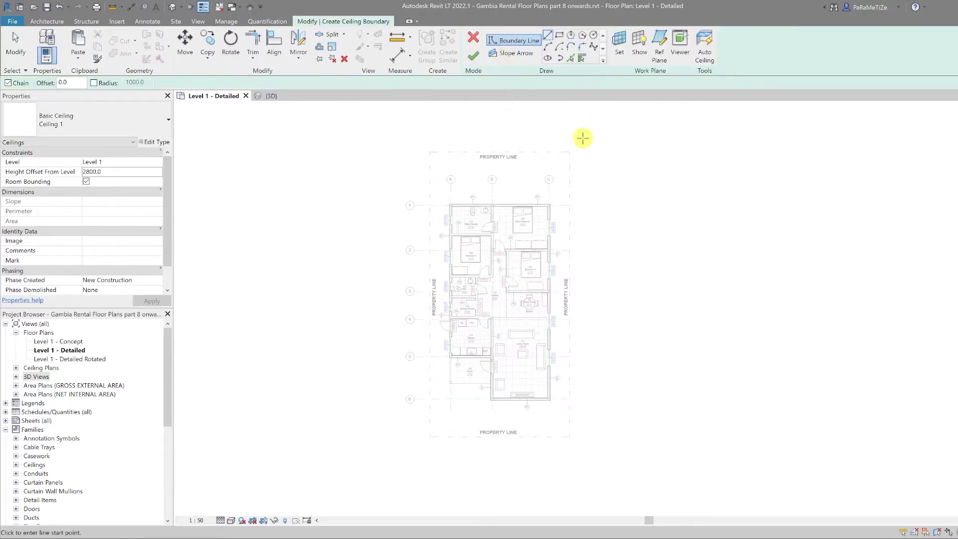
# Draw rectangular ceiling boundaries along the inner walls of the Main Ensuite and Bedroom 2.
pyautogui.scroll(5, 464, 210)
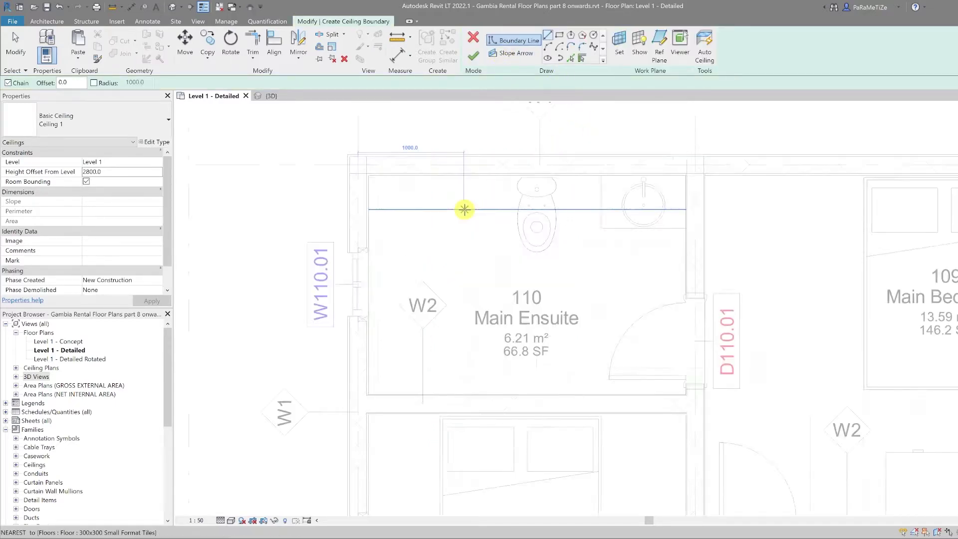
pyautogui.scroll(-3, 464, 210)
pyautogui.scroll(2, 464, 209)
pyautogui.scroll(-3, 464, 210)
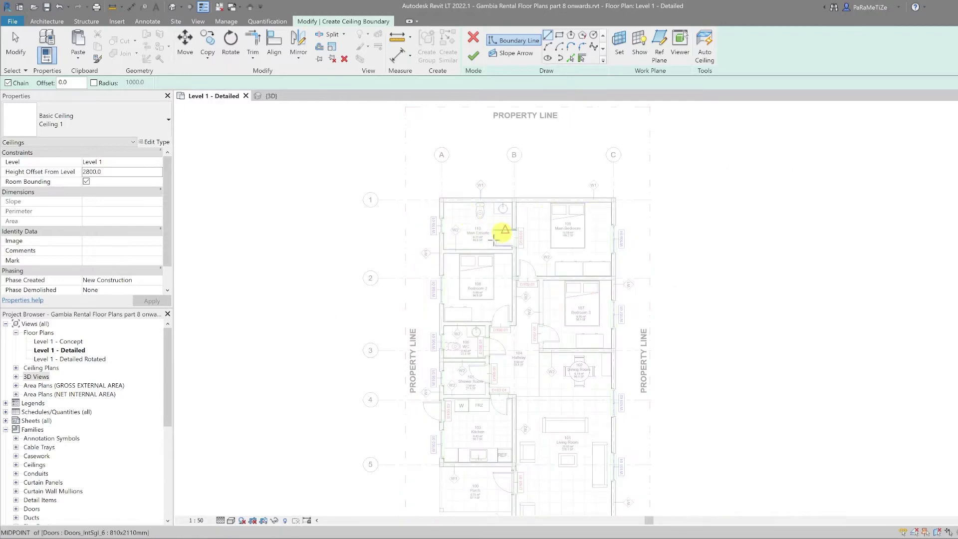
pyautogui.scroll(-2, 514, 364)
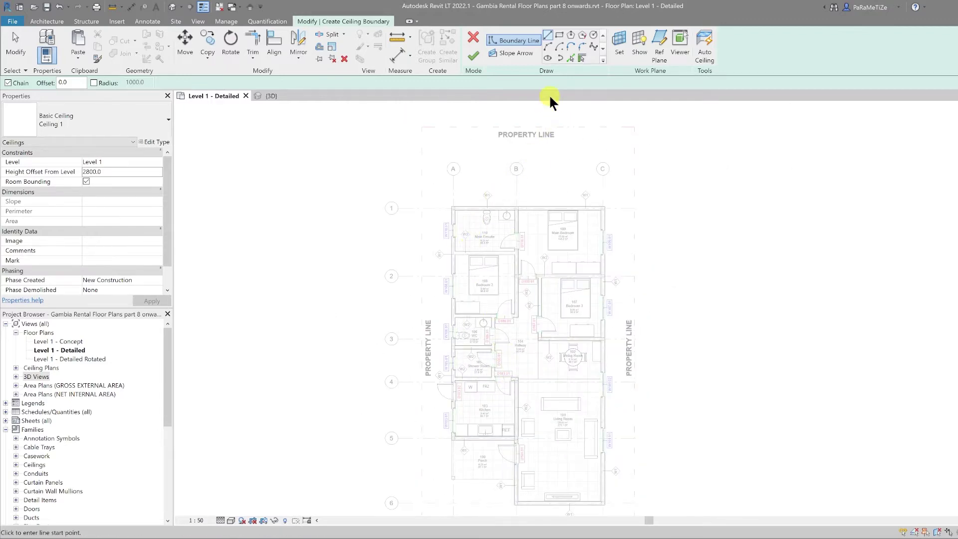
pyautogui.scroll(5, 467, 208)
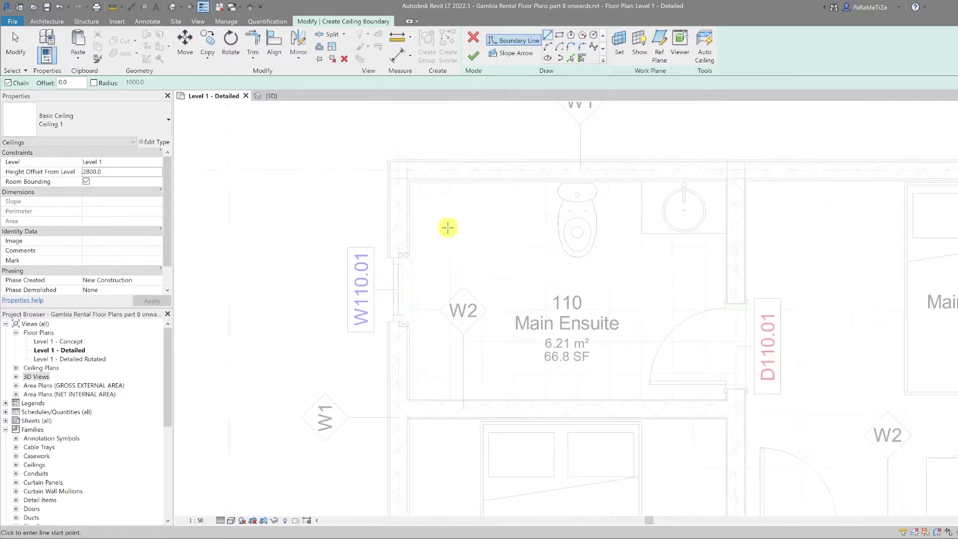
pyautogui.click(559, 37)
pyautogui.scroll(5, 730, 195)
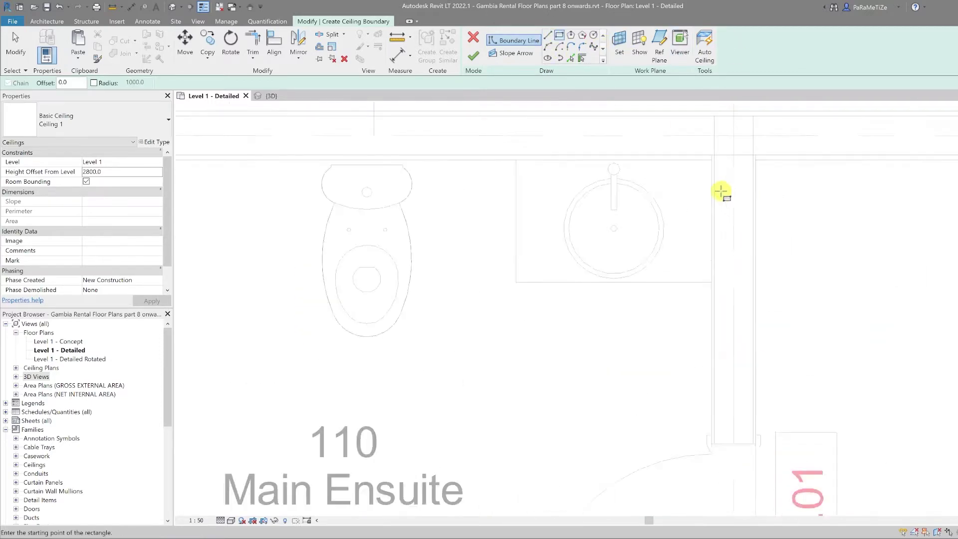
pyautogui.click(702, 122)
pyautogui.scroll(-7, 619, 215)
pyautogui.scroll(5, 449, 351)
pyautogui.scroll(-4, 449, 325)
pyautogui.scroll(5, 756, 195)
pyautogui.scroll(-4, 676, 263)
pyautogui.scroll(4, 543, 385)
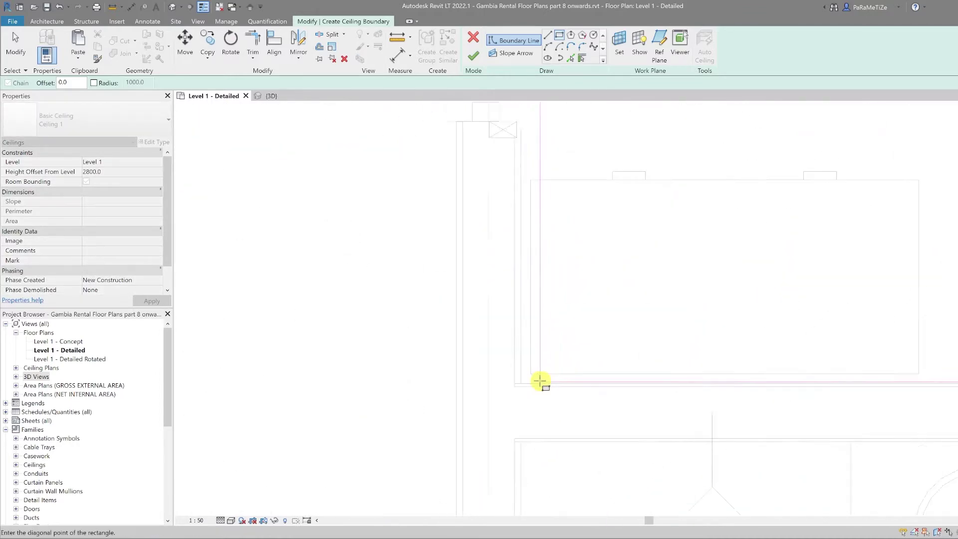
# Draw rectangular ceiling boundaries along the inner walls of the WC and the Shower Room.
pyautogui.scroll(-4, 652, 376)
pyautogui.scroll(5, 727, 182)
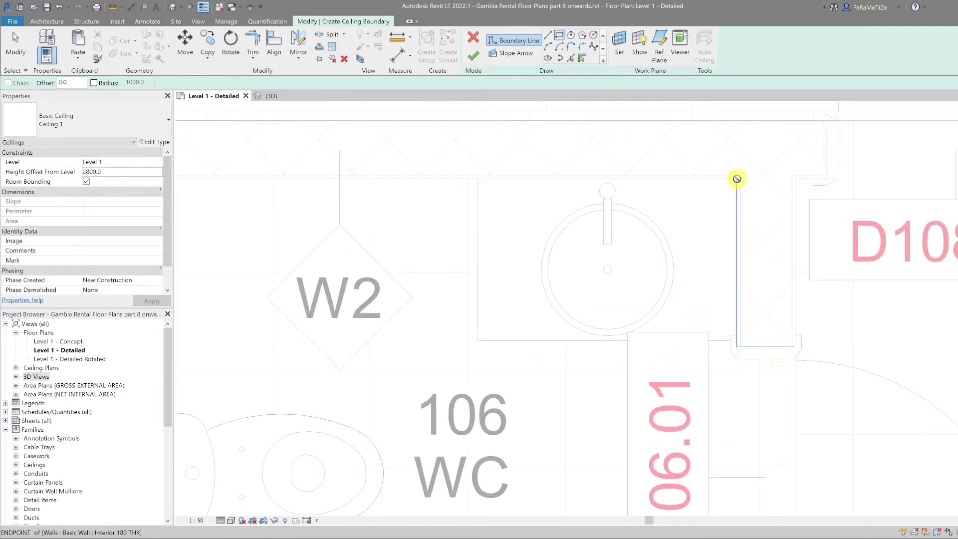
pyautogui.scroll(-5, 649, 254)
pyautogui.scroll(5, 570, 324)
pyautogui.click(555, 297)
pyautogui.scroll(-5, 580, 337)
pyautogui.scroll(6, 676, 340)
pyautogui.click(740, 326)
pyautogui.scroll(-5, 552, 490)
pyautogui.scroll(4, 516, 436)
pyautogui.click(515, 435)
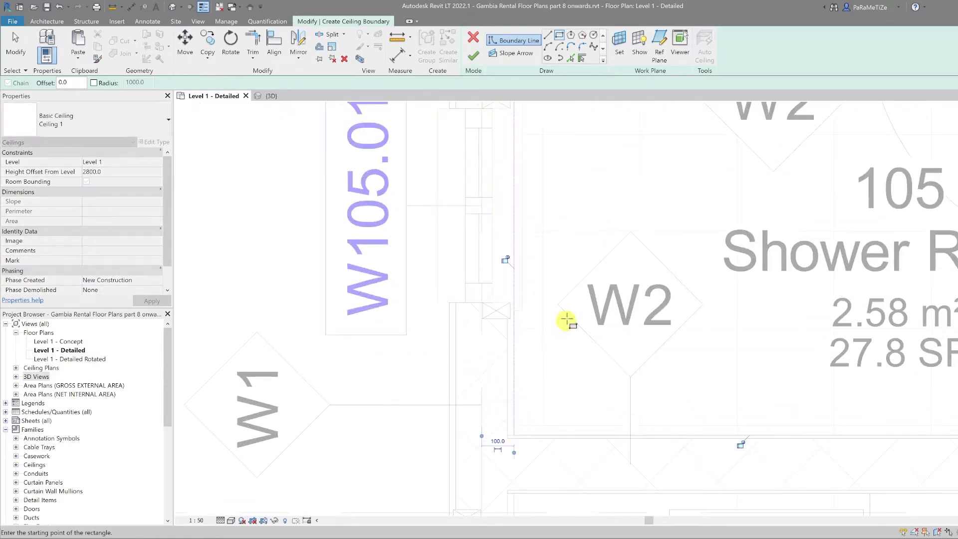
# Draw a rectangular ceiling boundary along the inner walls of the Kitchen.
pyautogui.scroll(-3, 602, 218)
pyautogui.scroll(3, 648, 209)
pyautogui.scroll(-2, 633, 274)
pyautogui.scroll(-2, 549, 350)
pyautogui.scroll(2, 490, 413)
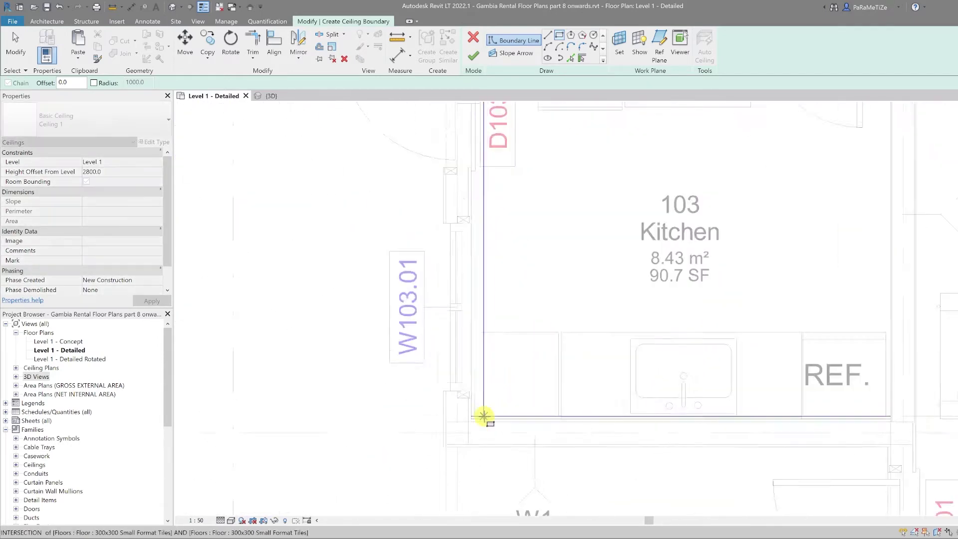
pyautogui.scroll(5, 469, 416)
pyautogui.click(456, 414)
# Draw rectangular ceiling boundaries along the inner walls of the Main Bedroom and Bedroom 3.
pyautogui.scroll(-6, 609, 315)
pyautogui.scroll(5, 549, 148)
pyautogui.scroll(3, 495, 132)
pyautogui.click(512, 109)
pyautogui.scroll(-5, 643, 259)
pyautogui.scroll(3, 860, 429)
pyautogui.scroll(5, 799, 349)
pyautogui.scroll(-6, 753, 424)
pyautogui.scroll(4, 602, 332)
pyautogui.scroll(5, 598, 332)
pyautogui.click(528, 329)
# Trace boundary lines from the hallway corner beside Bedroom 3 around the outer sides of the Dining Room and Living Room.
pyautogui.scroll(-6, 666, 335)
pyautogui.click(548, 35)
pyautogui.scroll(3, 621, 174)
pyautogui.scroll(2, 642, 186)
pyautogui.click(641, 186)
pyautogui.scroll(-5, 639, 186)
pyautogui.scroll(5, 606, 305)
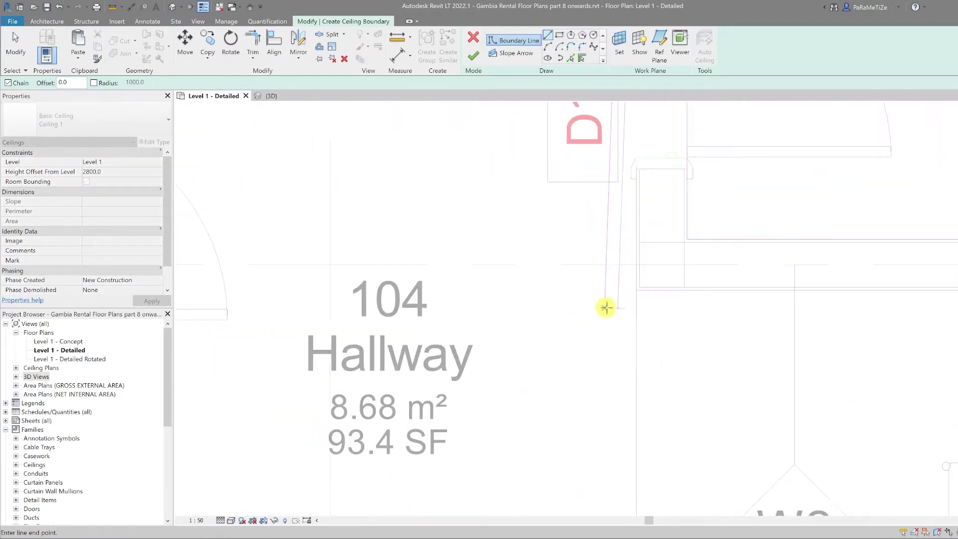
pyautogui.click(636, 292)
pyautogui.scroll(-6, 637, 293)
pyautogui.scroll(6, 635, 300)
pyautogui.click(677, 291)
pyautogui.scroll(-6, 674, 301)
pyautogui.scroll(3, 675, 501)
pyautogui.scroll(4, 665, 400)
pyautogui.click(667, 386)
pyautogui.scroll(-5, 667, 387)
pyautogui.scroll(5, 514, 374)
pyautogui.click(518, 374)
# Continue the boundary lines up past the Kitchen and along the Hallway walls, closing the loop at the Hallway's upper end.
pyautogui.scroll(-5, 518, 372)
pyautogui.scroll(5, 521, 189)
pyautogui.scroll(4, 517, 199)
pyautogui.click(544, 195)
pyautogui.scroll(-6, 543, 195)
pyautogui.scroll(8, 453, 193)
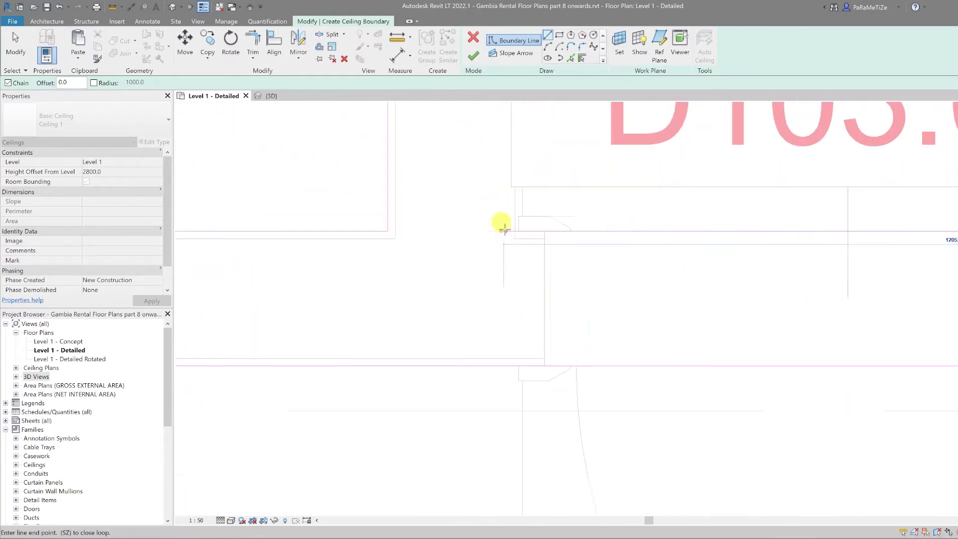
pyautogui.click(522, 229)
pyautogui.scroll(-8, 519, 231)
pyautogui.scroll(8, 539, 269)
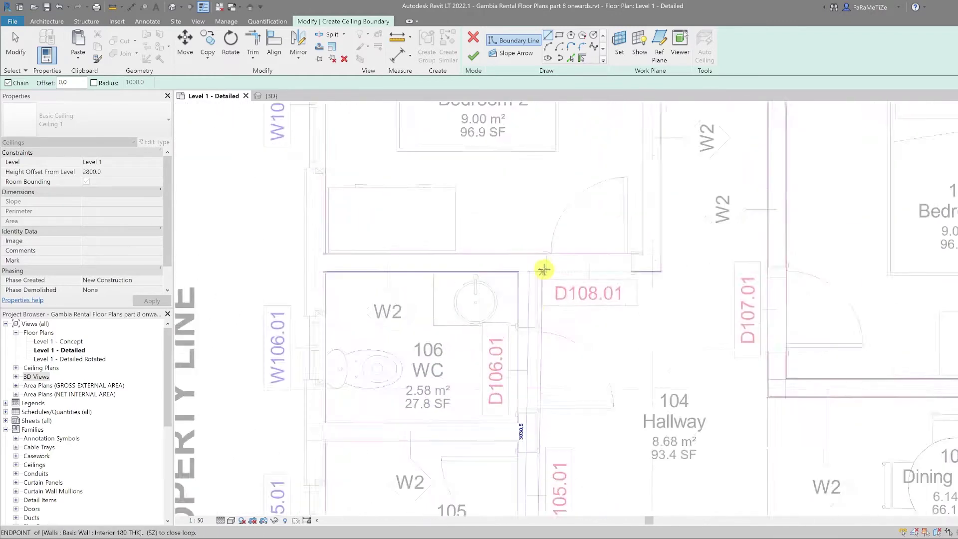
pyautogui.click(527, 270)
pyautogui.scroll(-5, 529, 270)
pyautogui.scroll(5, 708, 267)
pyautogui.scroll(-8, 699, 261)
pyautogui.scroll(8, 683, 265)
pyautogui.scroll(2, 683, 264)
pyautogui.click(674, 237)
pyautogui.scroll(-4, 673, 237)
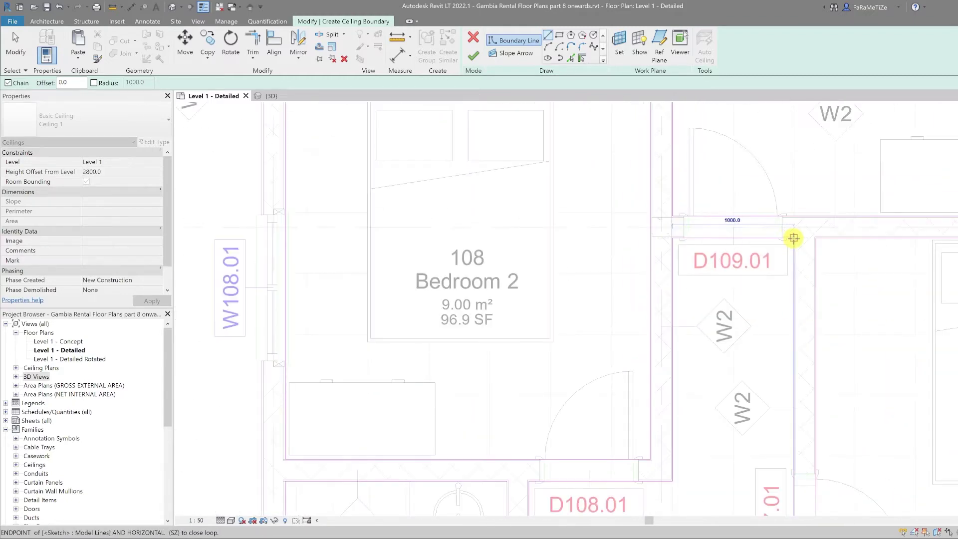
pyautogui.click(794, 237)
pyautogui.press('Escape')
# Draw an inner rectangular boundary in the middle of the Living Room as an opening in the ceiling.
pyautogui.scroll(-5, 574, 247)
pyautogui.scroll(1, 629, 457)
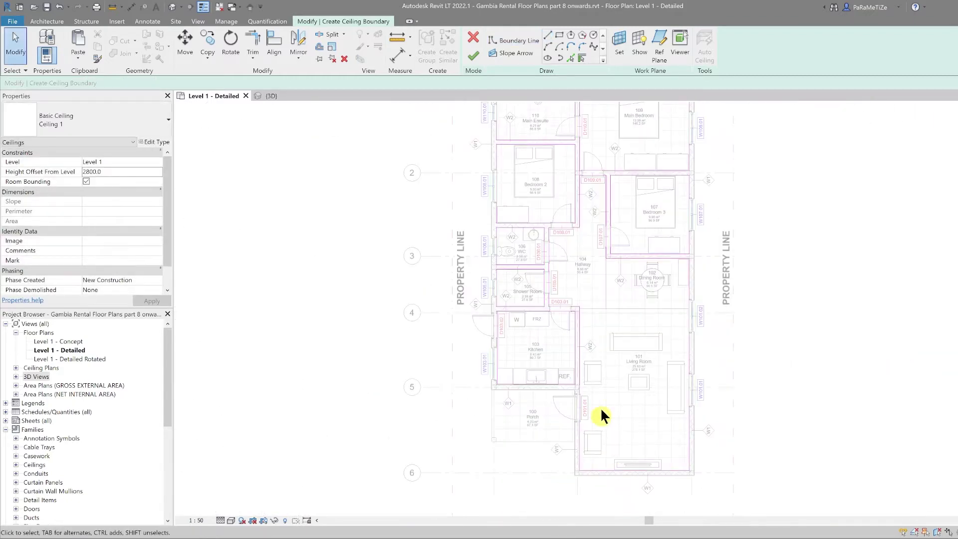
pyautogui.scroll(-2, 583, 310)
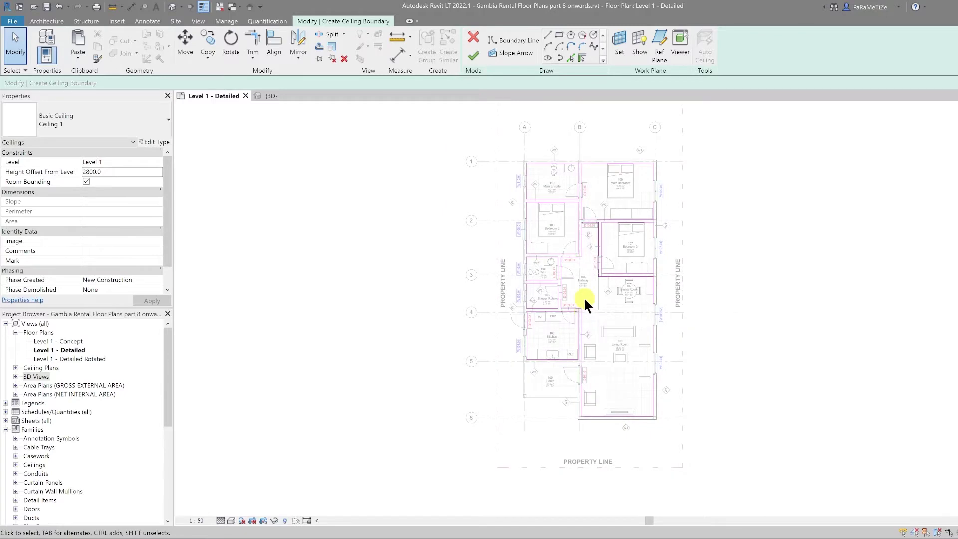
pyautogui.scroll(1, 604, 370)
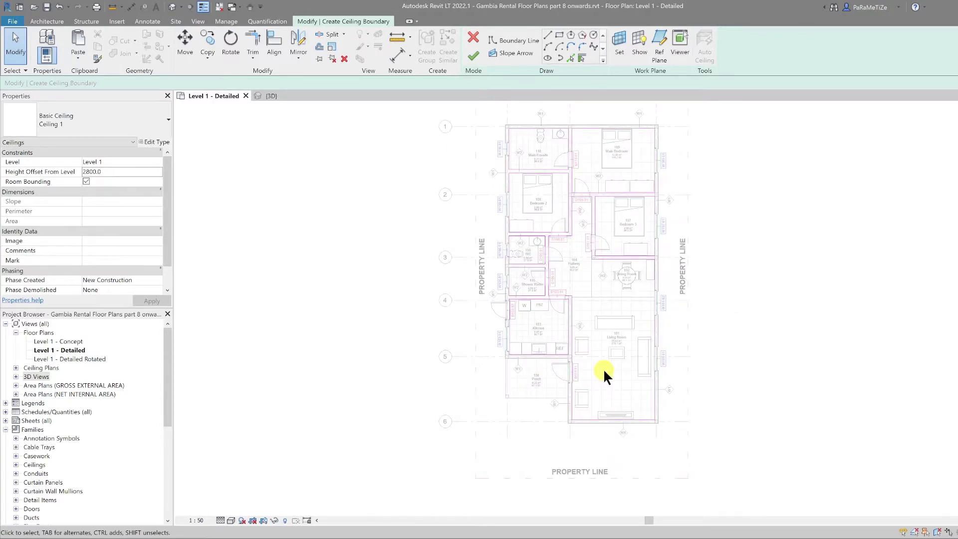
pyautogui.scroll(1, 609, 375)
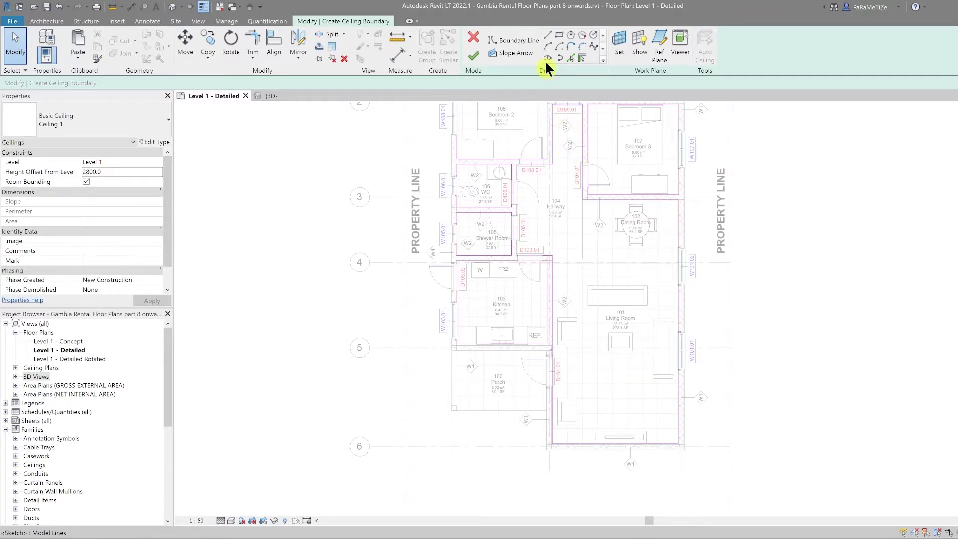
pyautogui.click(559, 35)
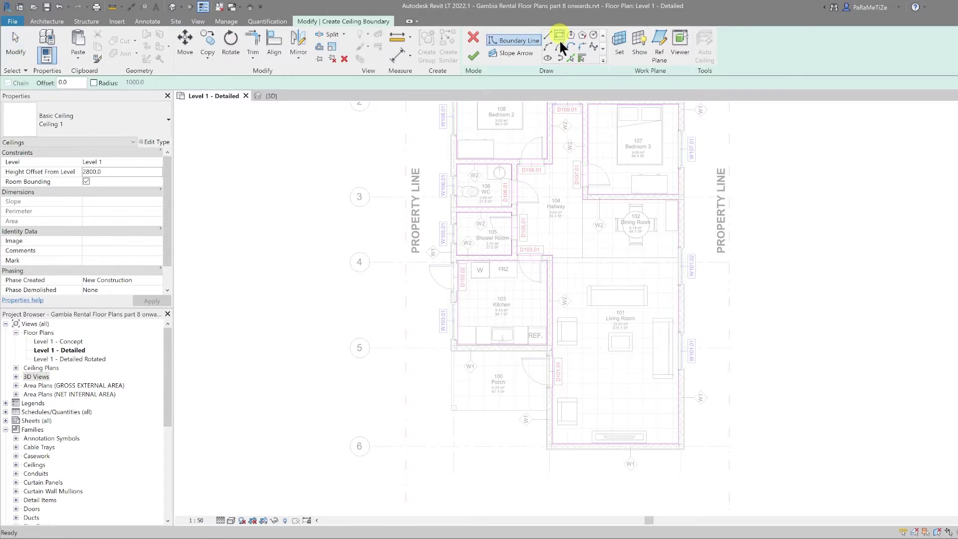
pyautogui.scroll(1, 579, 401)
pyautogui.click(579, 395)
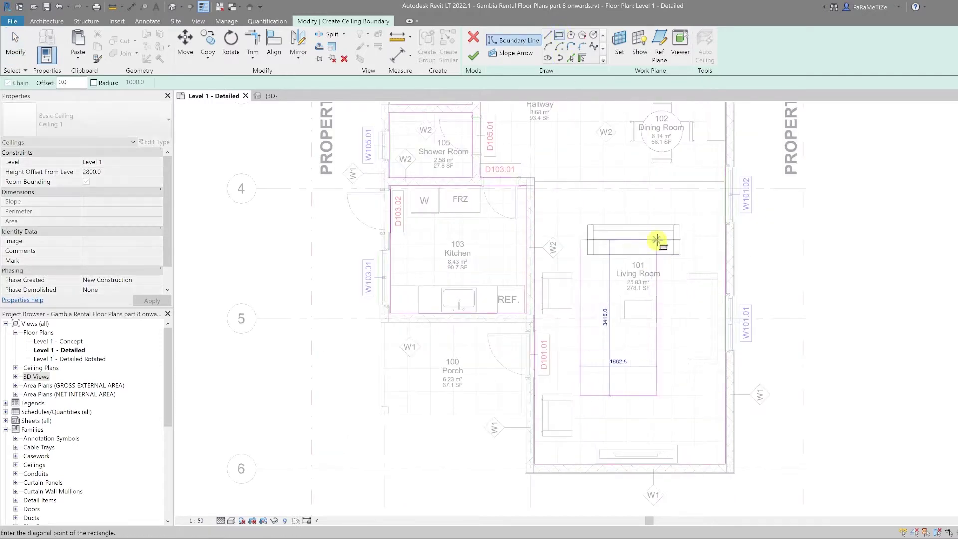
pyautogui.click(675, 213)
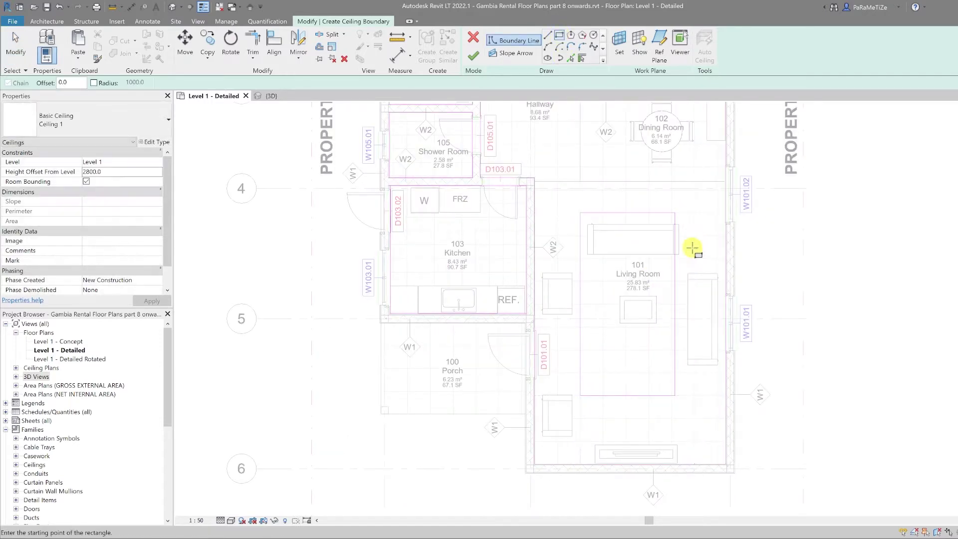
pyautogui.press('Escape')
# Position the inner rectangle's side and bottom lines 1000 from the Living Room walls.
pyautogui.scroll(1, 586, 277)
pyautogui.click(593, 278)
pyautogui.click(701, 242)
pyautogui.click(733, 415)
pyautogui.write('1000')
pyautogui.press('Return')
pyautogui.click(669, 411)
pyautogui.click(579, 449)
pyautogui.write('1000')
pyautogui.press('Return')
# Set the inner rectangle's top line 1000 from the line dividing the Dining and Living Rooms, and finish the ceiling sketch.
pyautogui.scroll(-2, 580, 452)
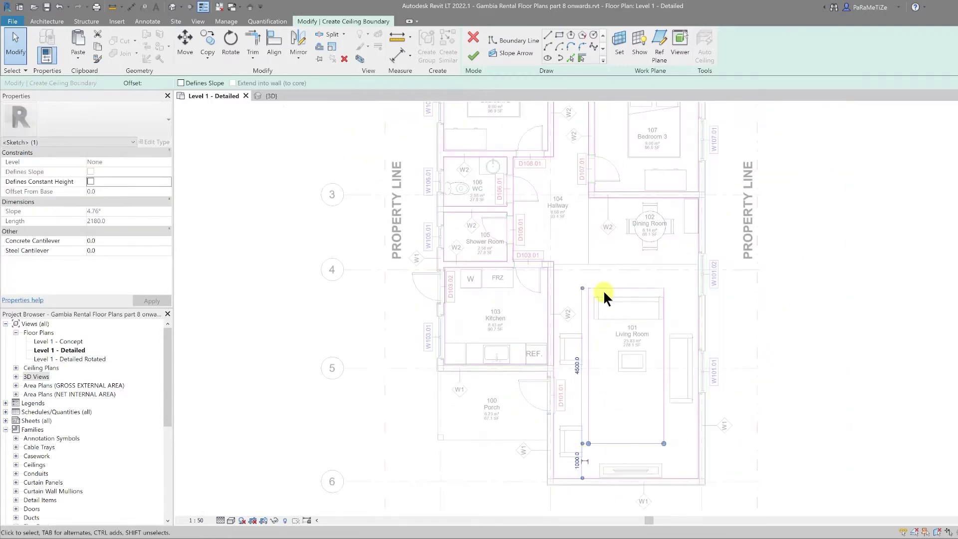
pyautogui.click(608, 287)
pyautogui.click(670, 274)
pyautogui.write('1000')
pyautogui.press('Return')
pyautogui.click(473, 55)
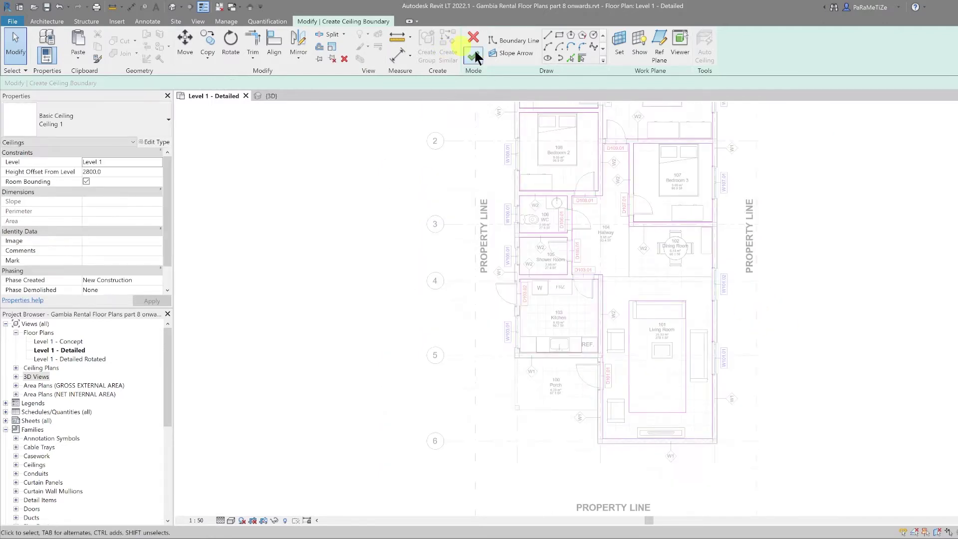
pyautogui.scroll(-1, 455, 229)
pyautogui.moveTo(454, 229); pyautogui.dragTo(472, 287, button='middle')
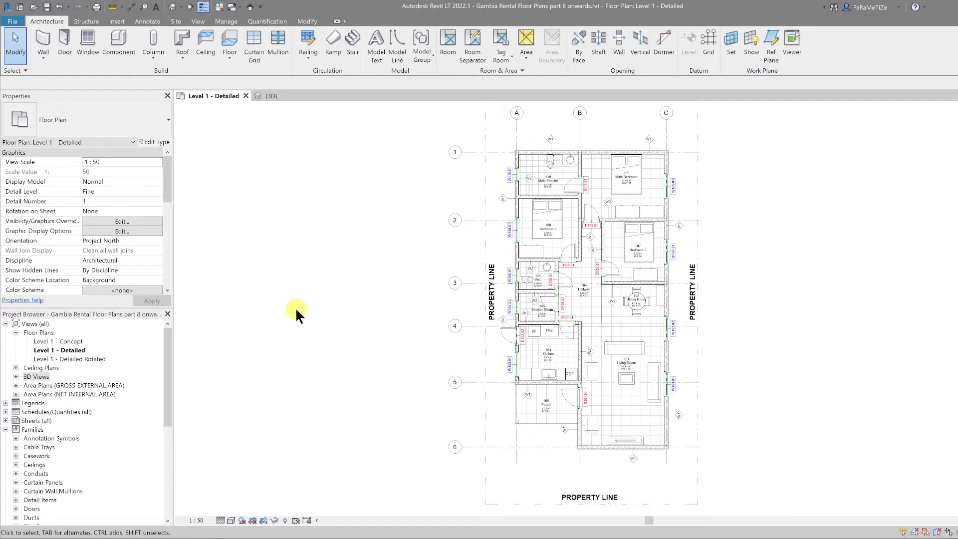
# Open the Level 1 ceiling plan and set its detail level to Fine.
pyautogui.click(16, 368)
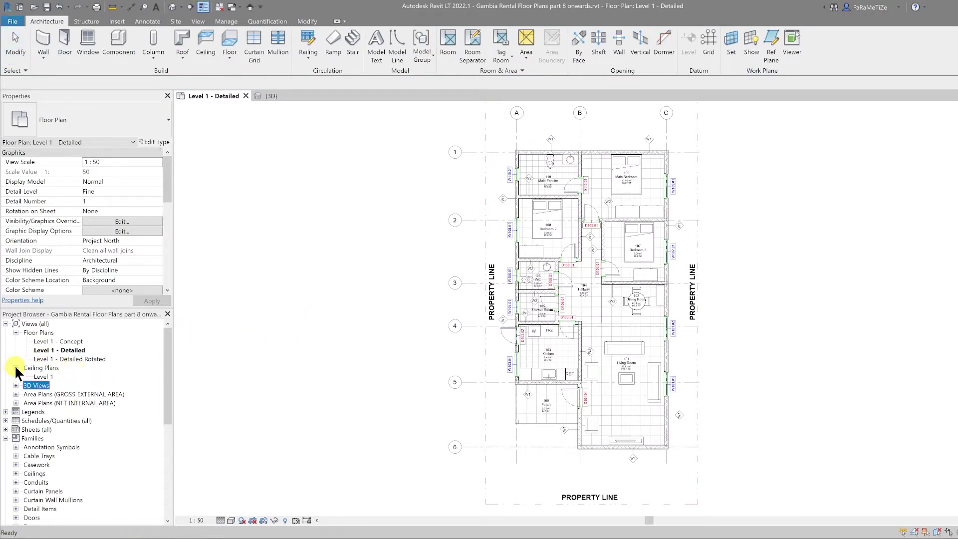
pyautogui.doubleClick(41, 376)
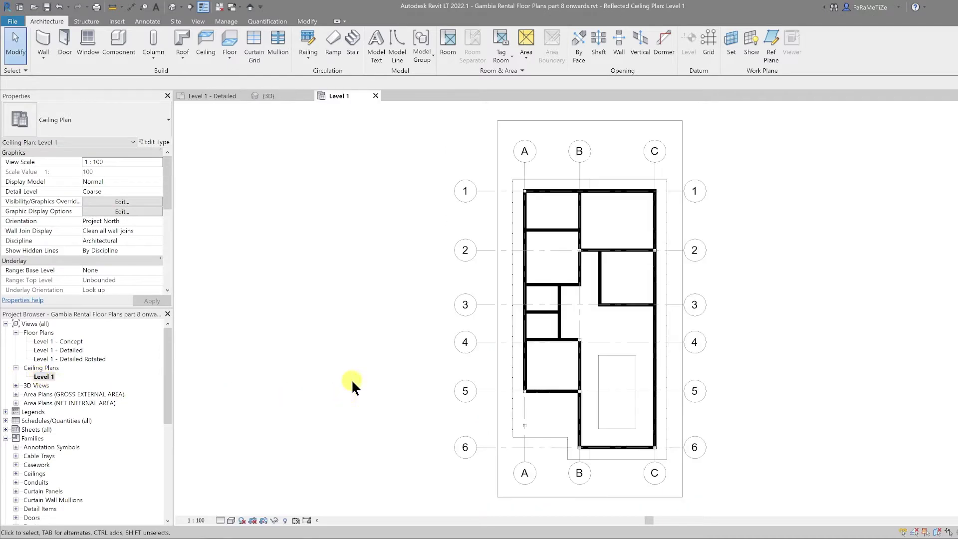
pyautogui.click(220, 520)
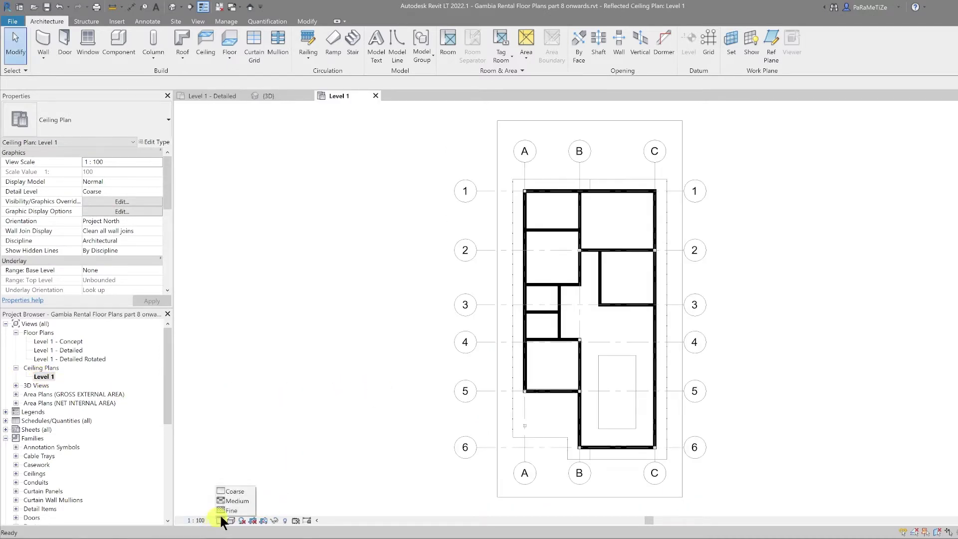
pyautogui.click(231, 509)
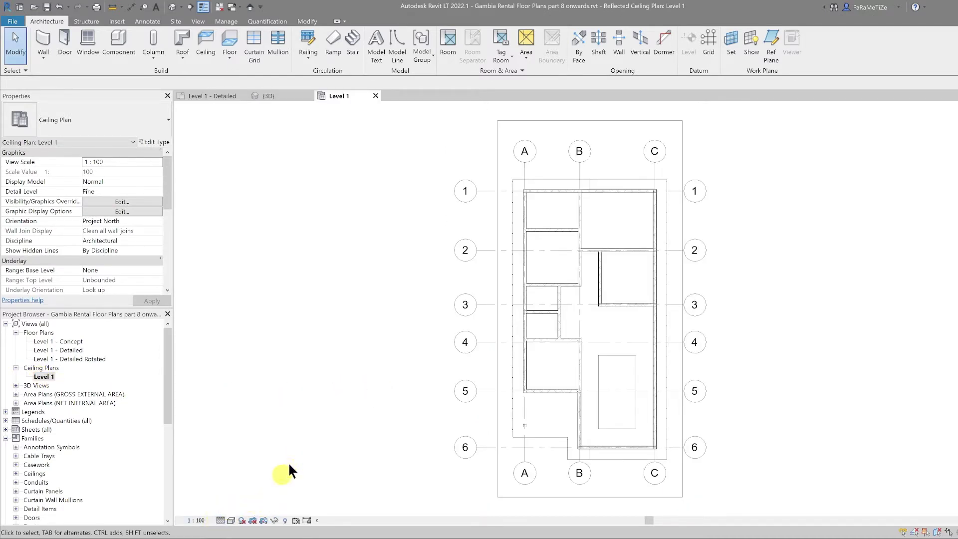
# Sketch a new ceiling in the Level 1 ceiling plan with a rectangular boundary tracing the living room ceiling's opening.
pyautogui.moveTo(350, 418); pyautogui.dragTo(291, 413, button='middle')
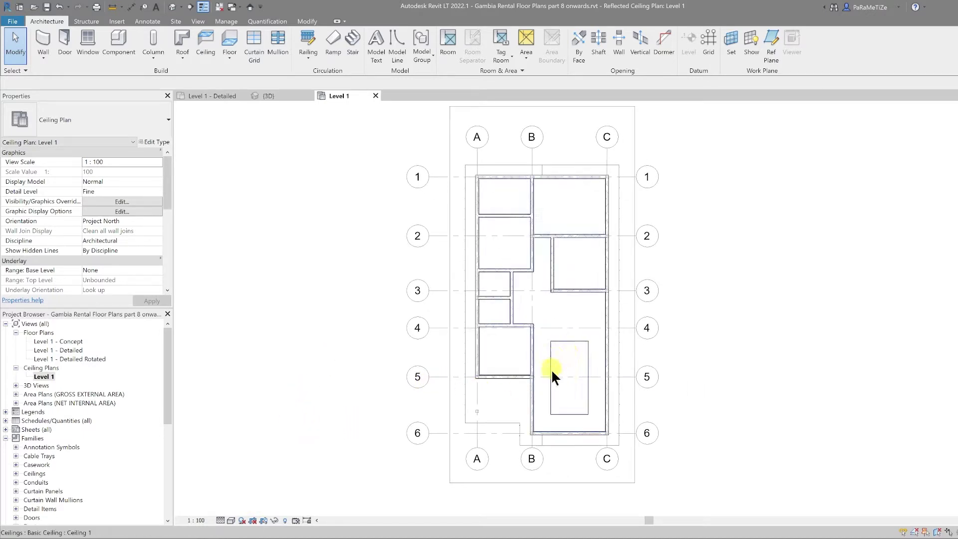
pyautogui.click(208, 50)
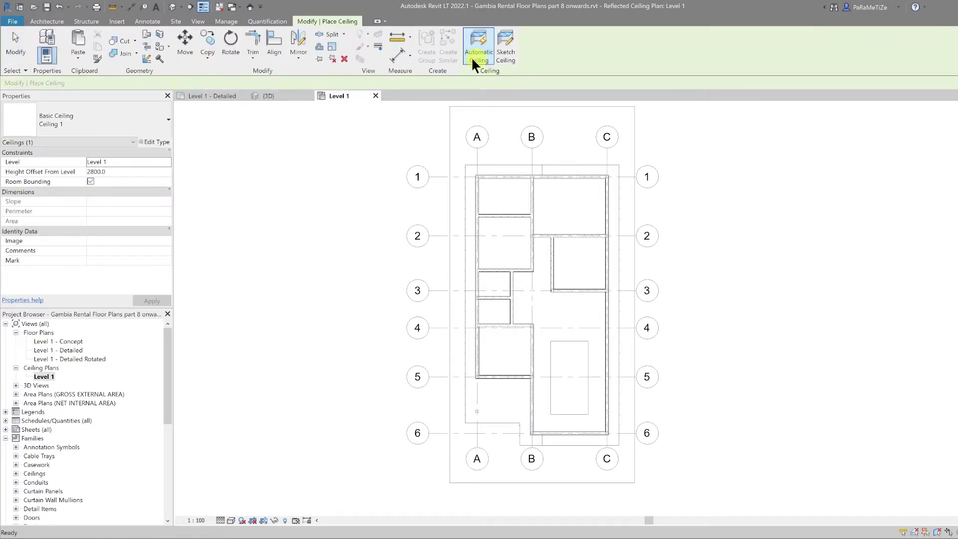
pyautogui.click(506, 56)
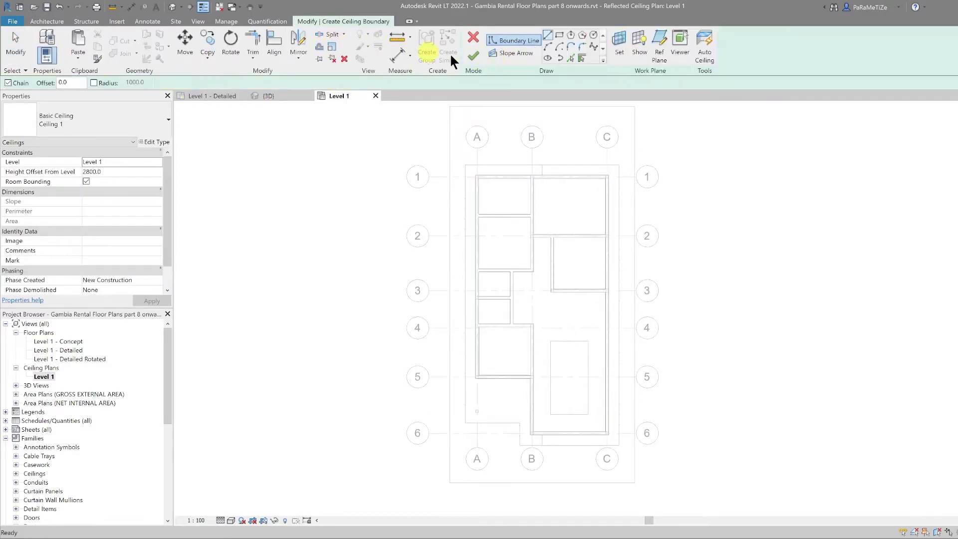
pyautogui.click(559, 36)
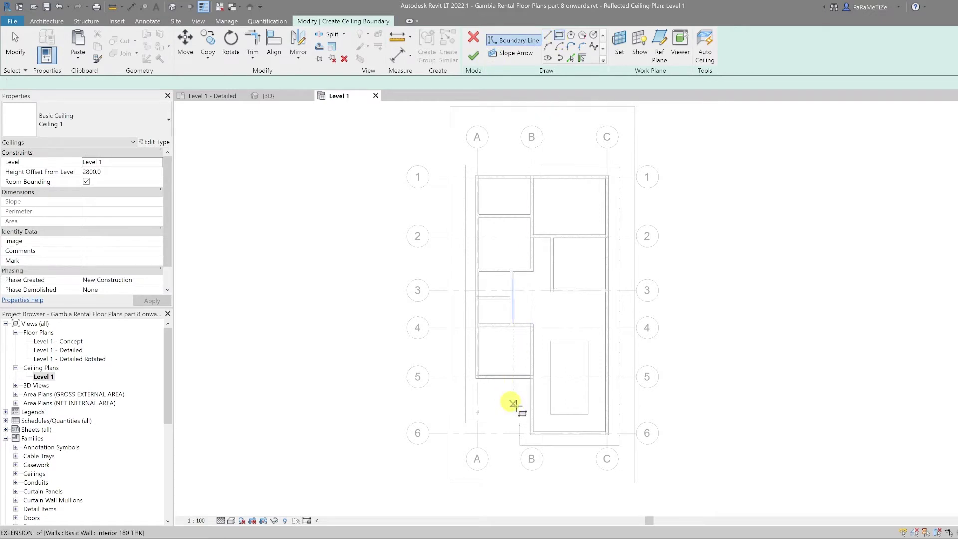
pyautogui.click(550, 414)
pyautogui.click(589, 341)
pyautogui.press('Escape')
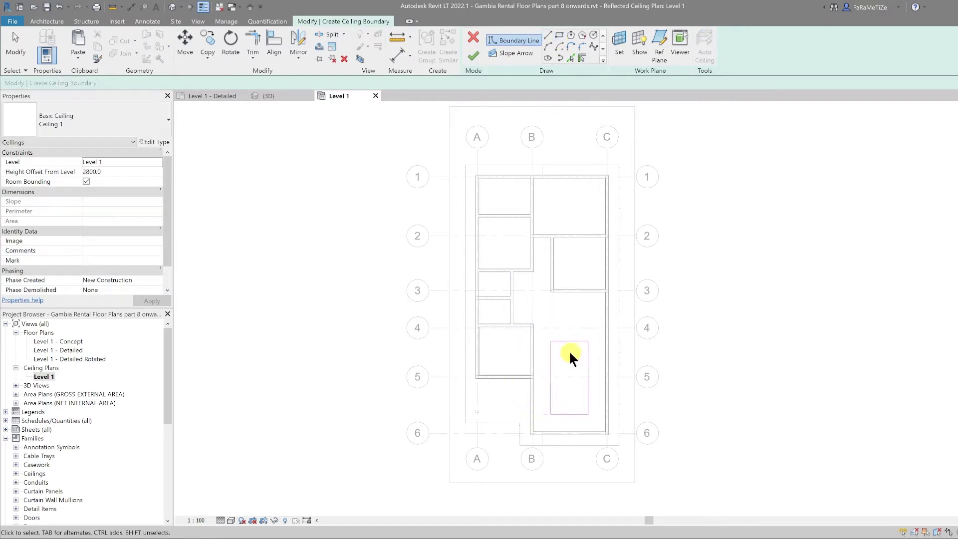
pyautogui.press('Escape')
# Set the new ceiling's height offset to 3000 from Level 1 and finish its sketch.
pyautogui.click(125, 171)
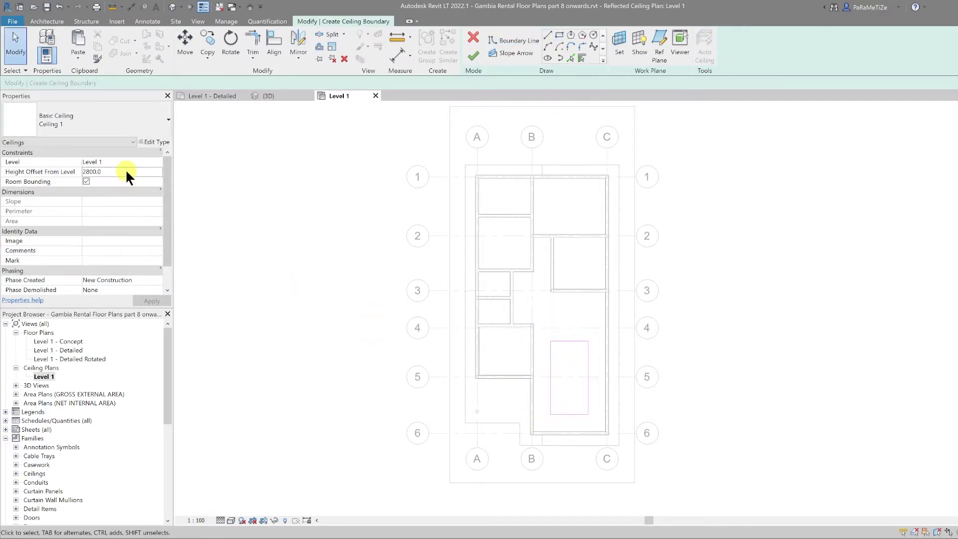
pyautogui.write('3000')
pyautogui.click(474, 55)
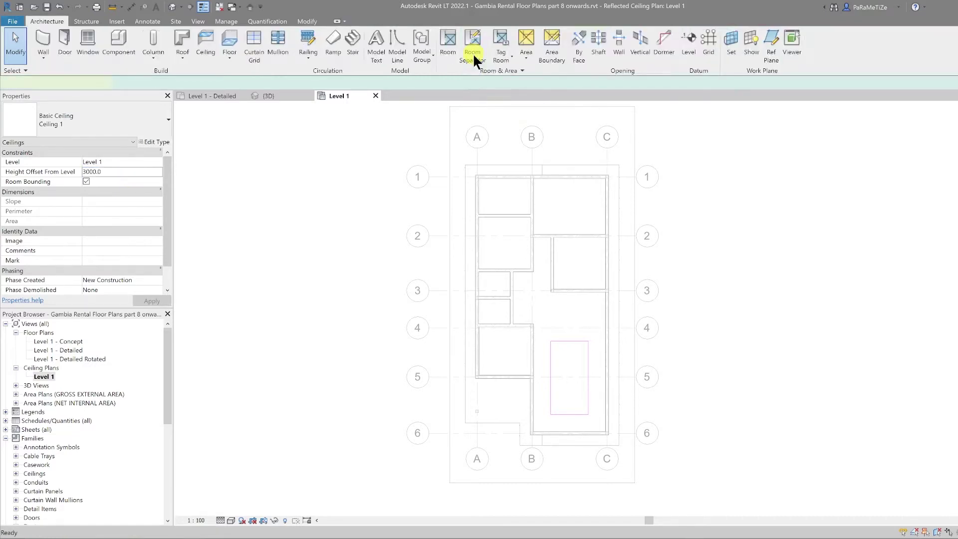
pyautogui.click(357, 303)
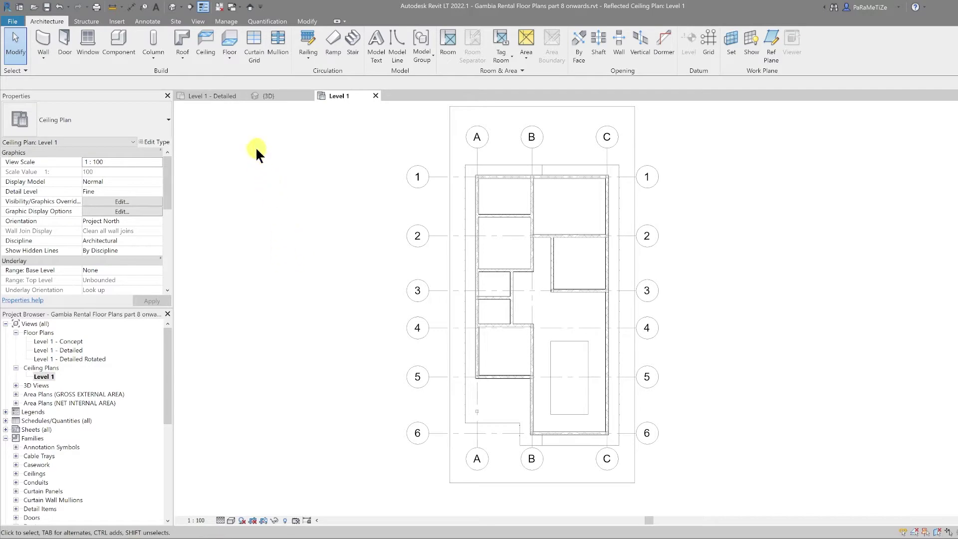
# Draw a freestanding Exterior 200 THK wall about 4000 long beside the house in the 3D view.
pyautogui.click(270, 97)
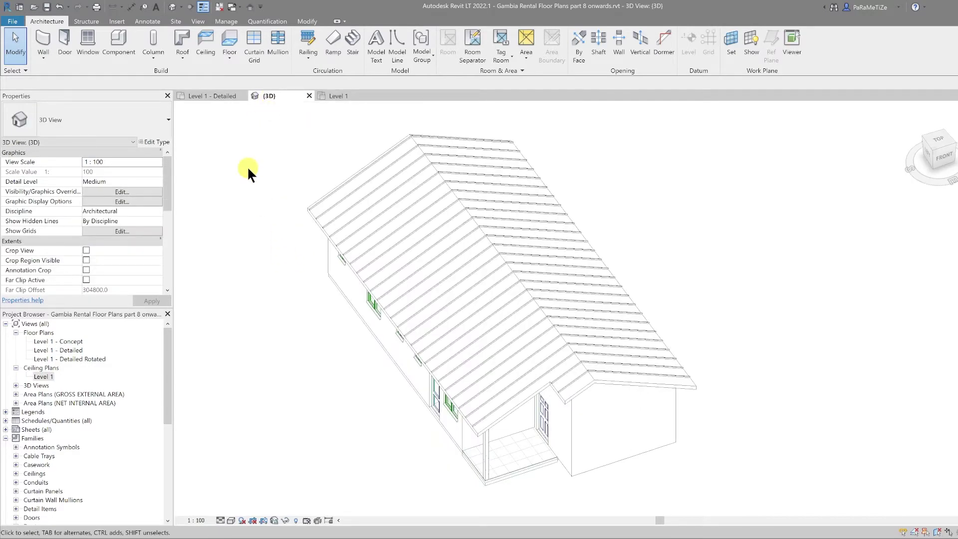
pyautogui.moveTo(253, 150); pyautogui.dragTo(289, 147, button='middle')
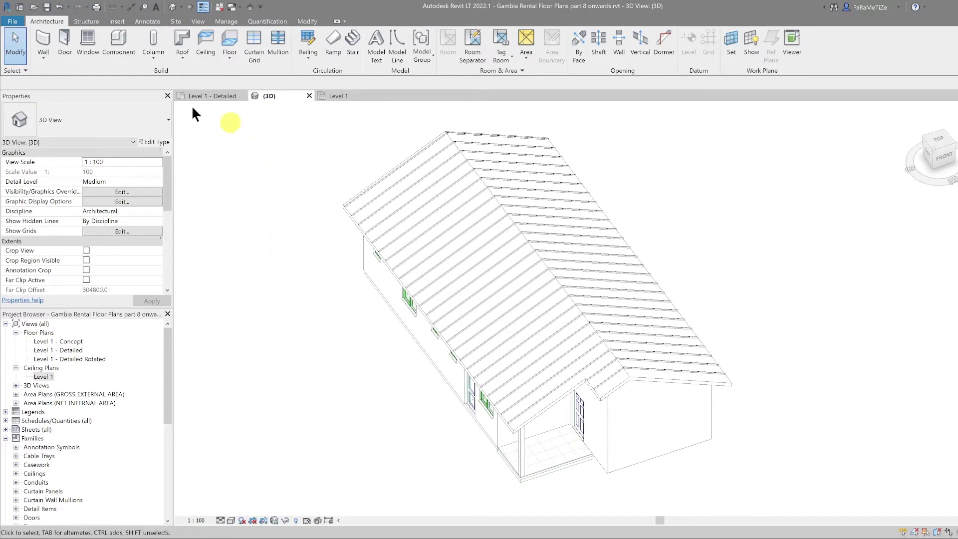
pyautogui.click(44, 42)
pyautogui.click(257, 373)
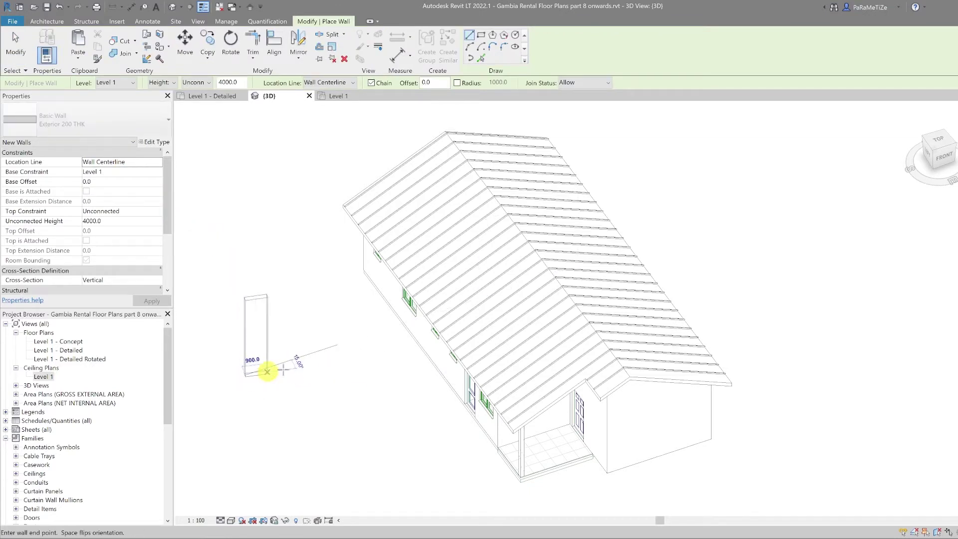
pyautogui.click(343, 359)
pyautogui.press('Escape')
pyautogui.press('Escape')
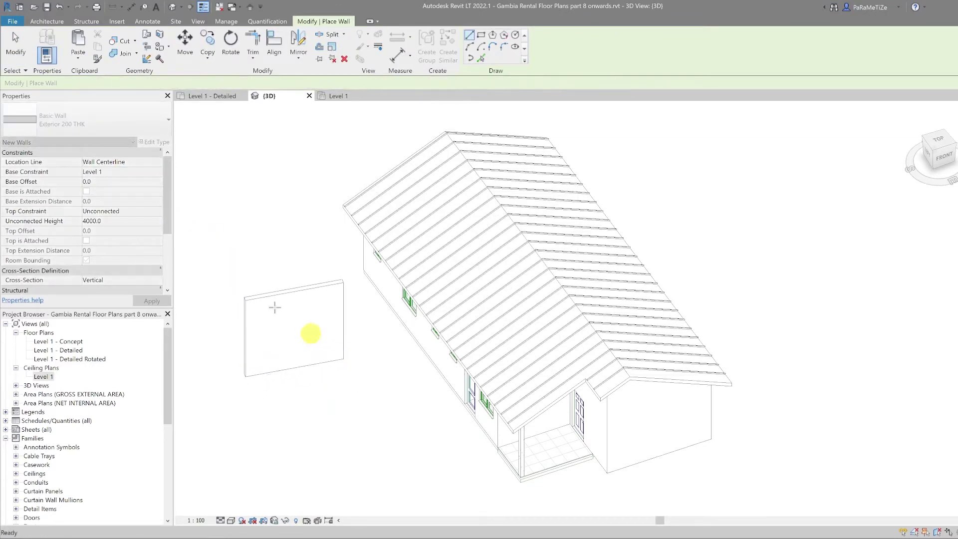
pyautogui.press('Escape')
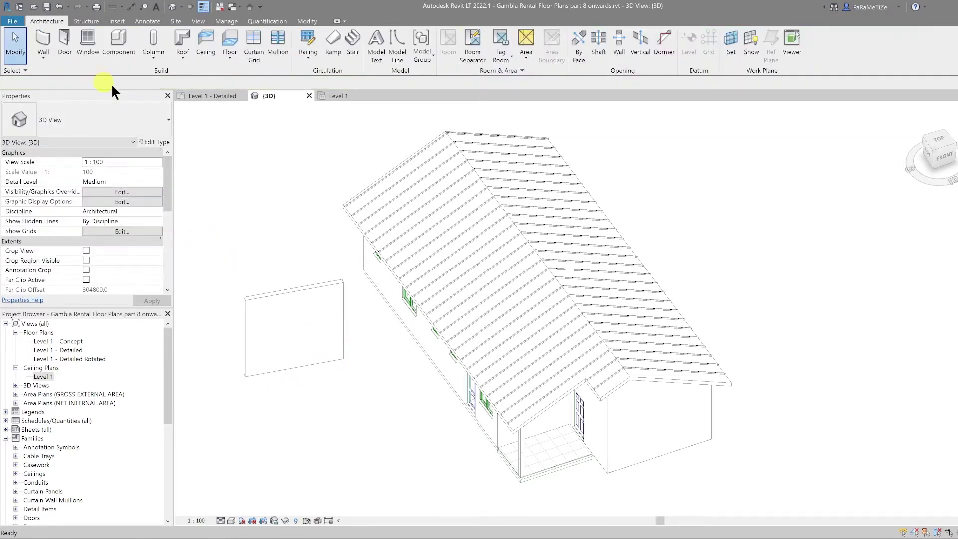
# Place a horizontal wall sweep on the freestanding wall about 3060 above Level 1, and inspect its profile at the wall's end.
pyautogui.click(42, 58)
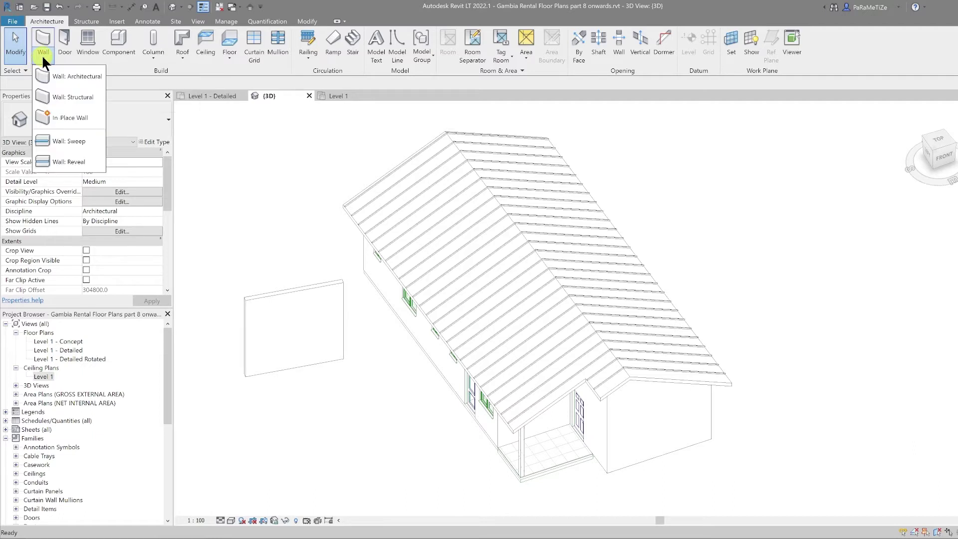
pyautogui.click(70, 139)
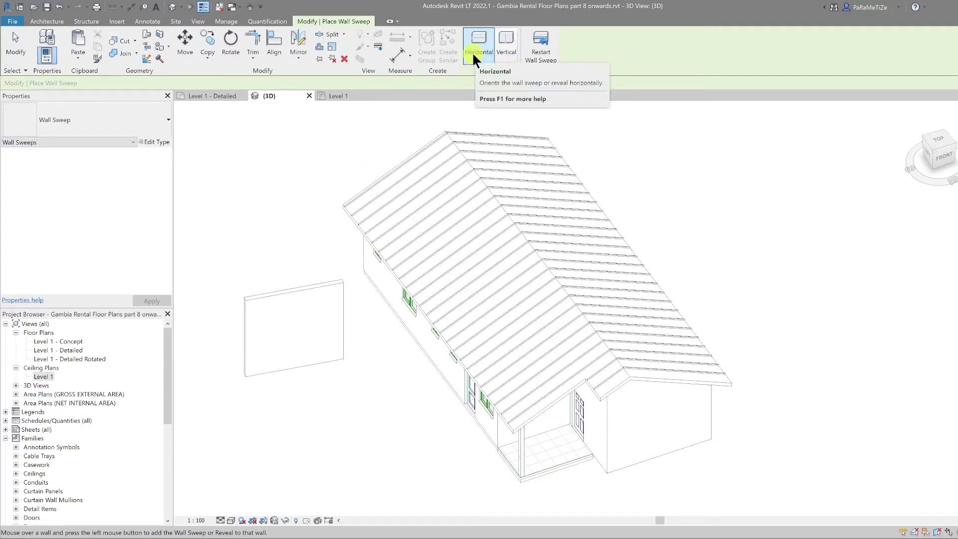
pyautogui.scroll(3, 228, 338)
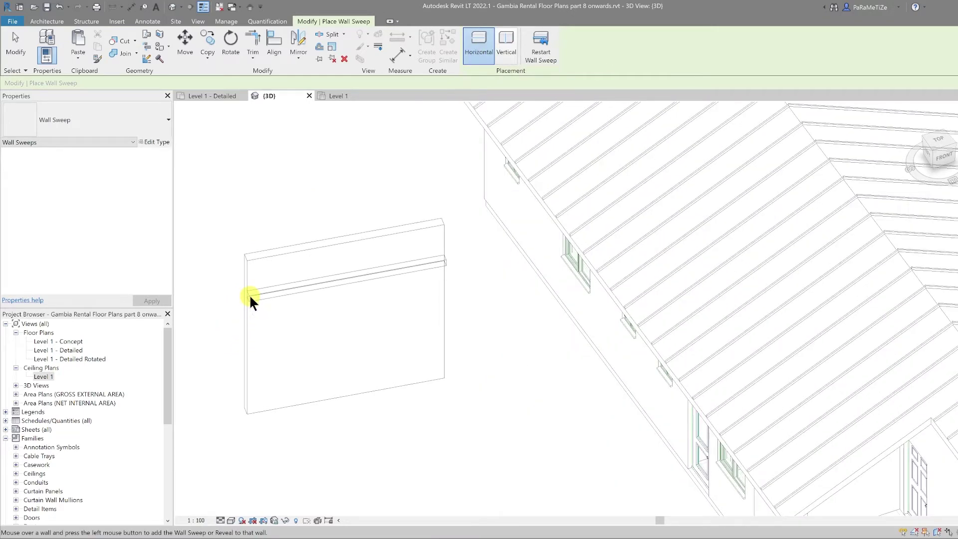
pyautogui.click(249, 294)
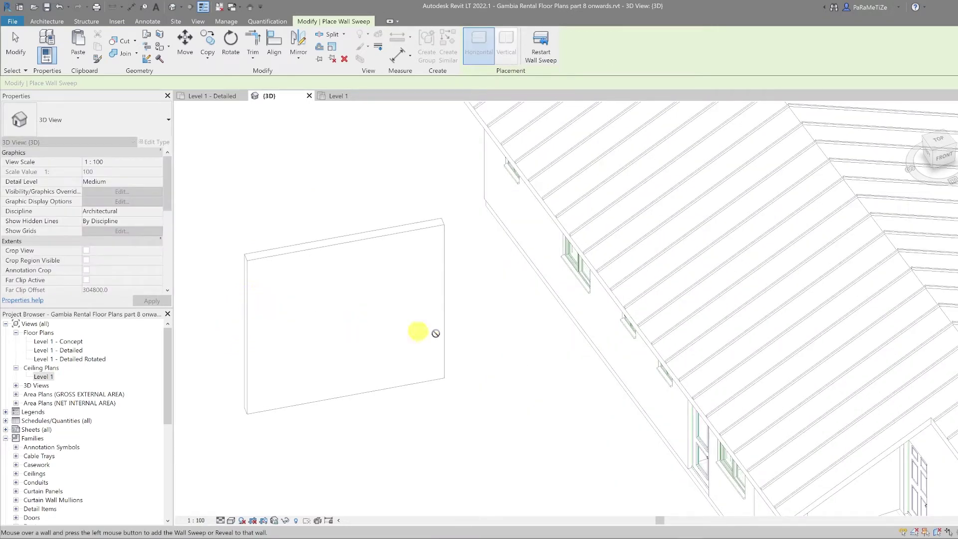
pyautogui.press('Escape')
pyautogui.press('Escape')
pyautogui.click(308, 285)
pyautogui.keyDown('shift'); pyautogui.moveTo(298, 354); pyautogui.dragTo(346, 353, button='middle'); pyautogui.keyUp('shift')
pyautogui.scroll(5, 268, 324)
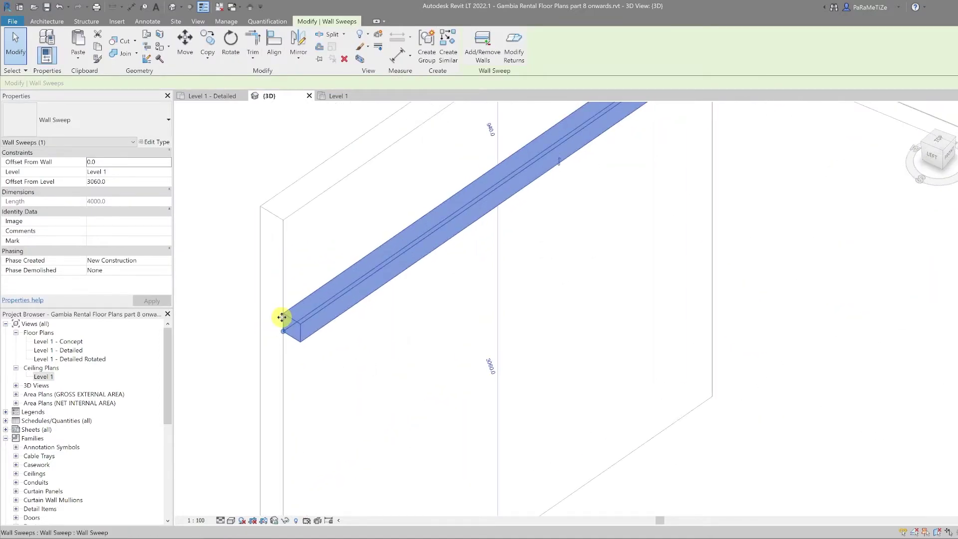
pyautogui.scroll(4, 277, 327)
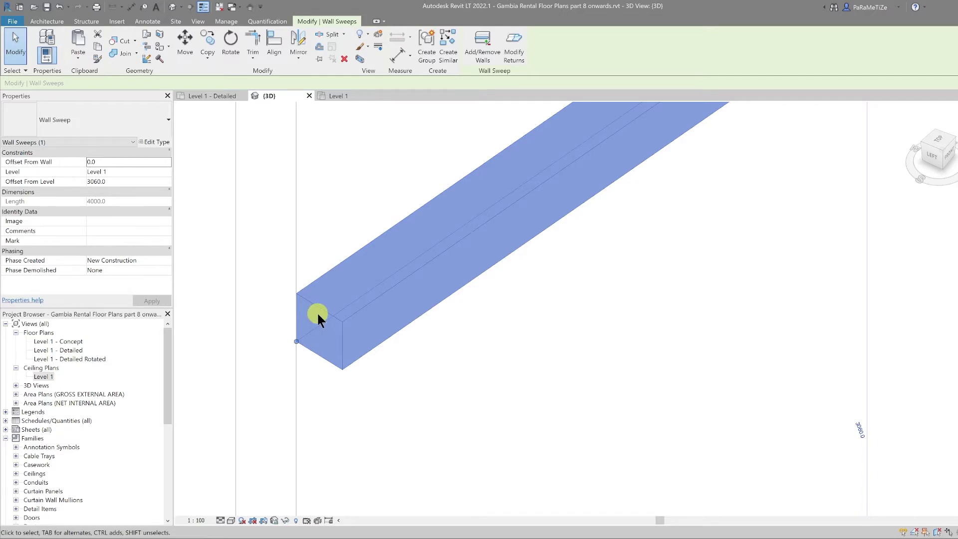
pyautogui.scroll(-3, 316, 312)
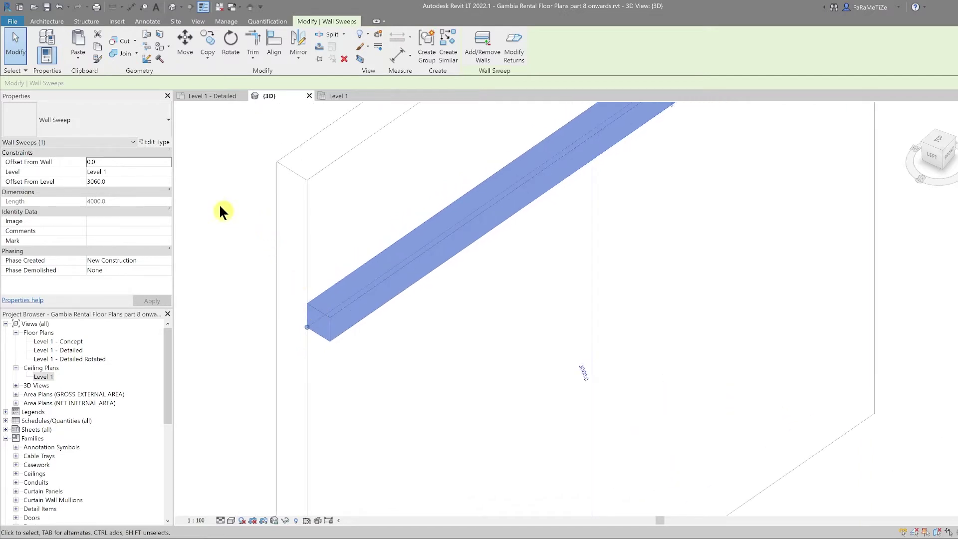
# Create a new family from the English Metric Profile-Hosted.rft template.
pyautogui.click(13, 27)
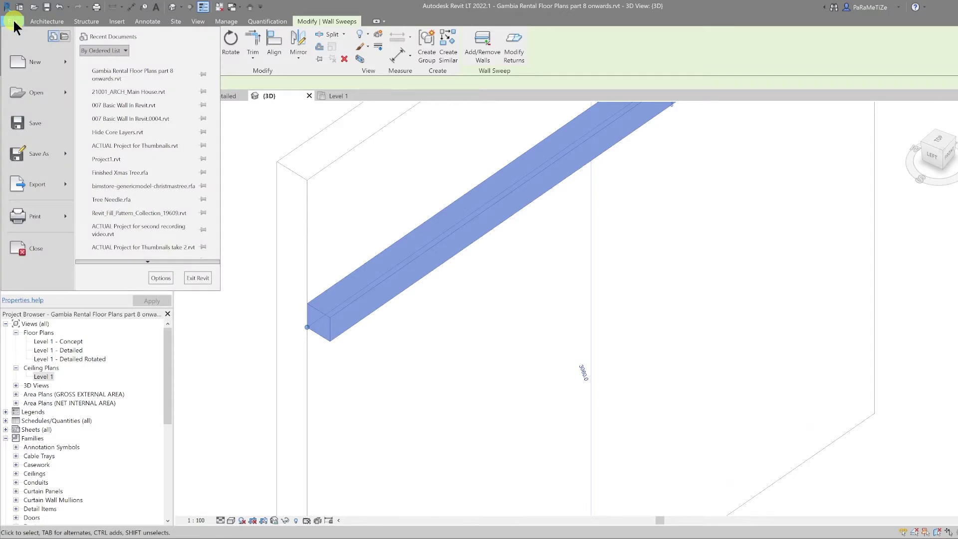
pyautogui.moveTo(17, 62)
pyautogui.click(120, 91)
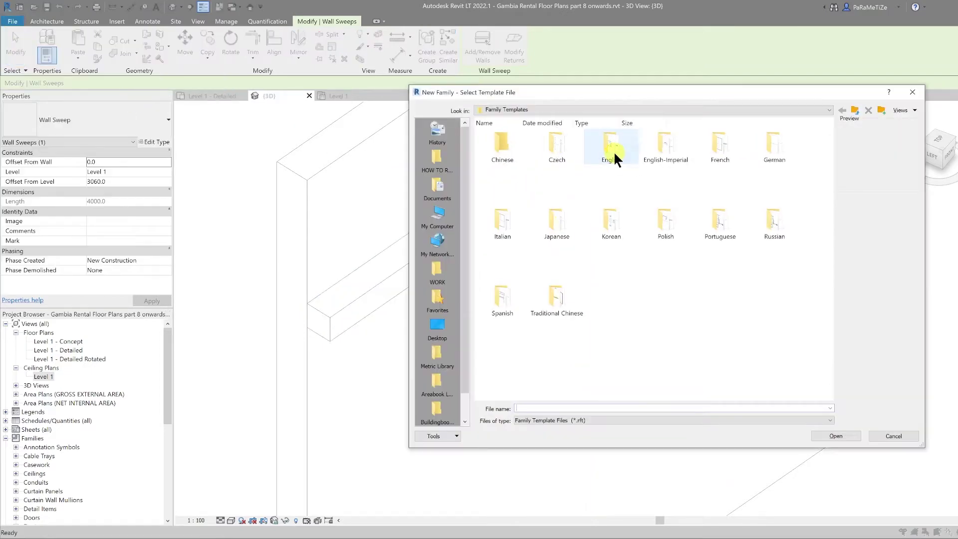
pyautogui.doubleClick(613, 151)
pyautogui.scroll(-5, 649, 230)
pyautogui.click(775, 280)
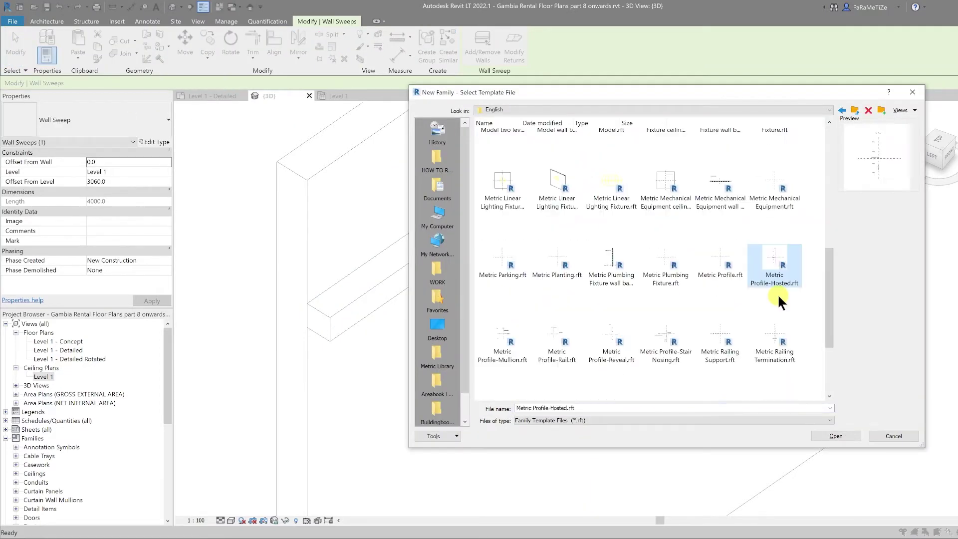
pyautogui.click(834, 436)
# Examine the Host, Host Face and Insertion Point references in the profile template.
pyautogui.moveTo(582, 349); pyautogui.dragTo(559, 319, button='middle')
pyautogui.scroll(1, 567, 320)
pyautogui.scroll(-3, 567, 319)
pyautogui.scroll(2, 567, 320)
pyautogui.scroll(-2, 566, 313)
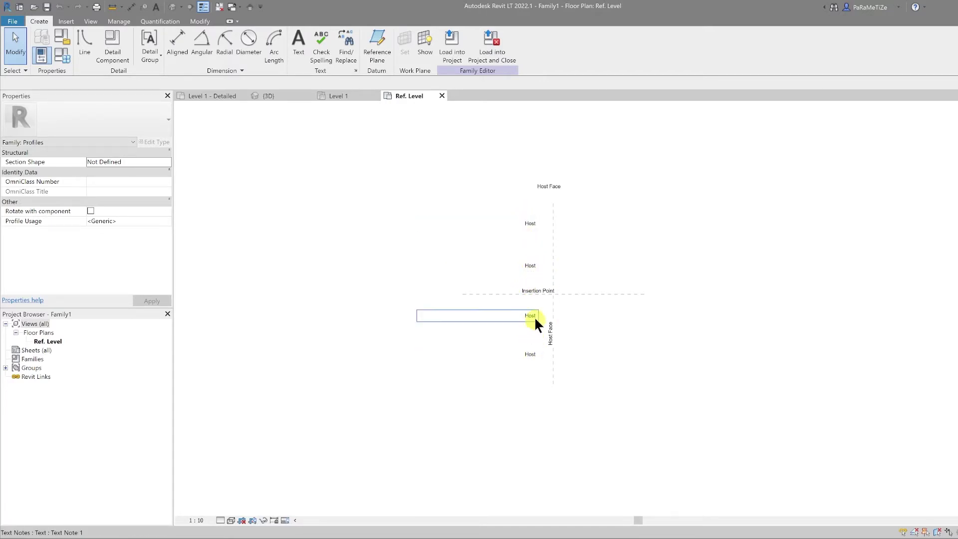
pyautogui.scroll(4, 561, 300)
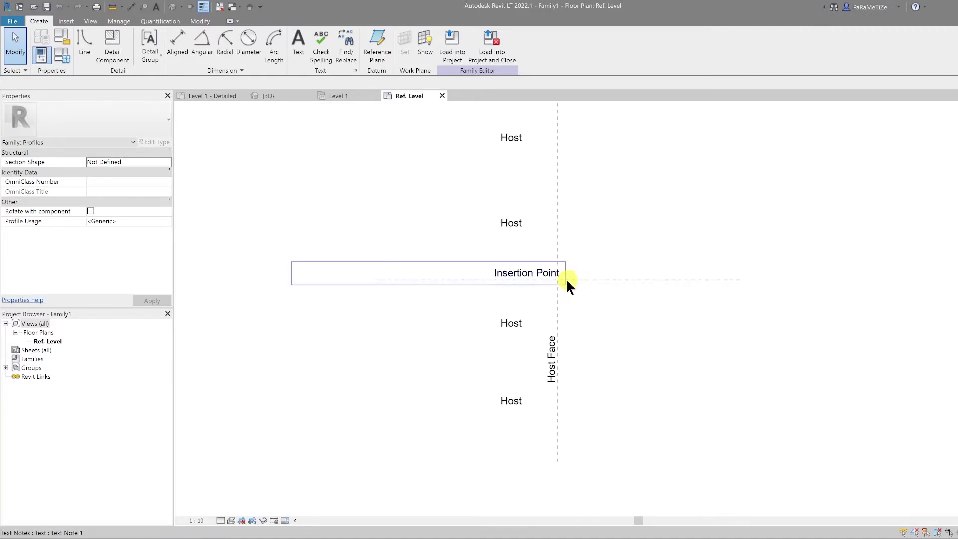
pyautogui.scroll(2, 569, 278)
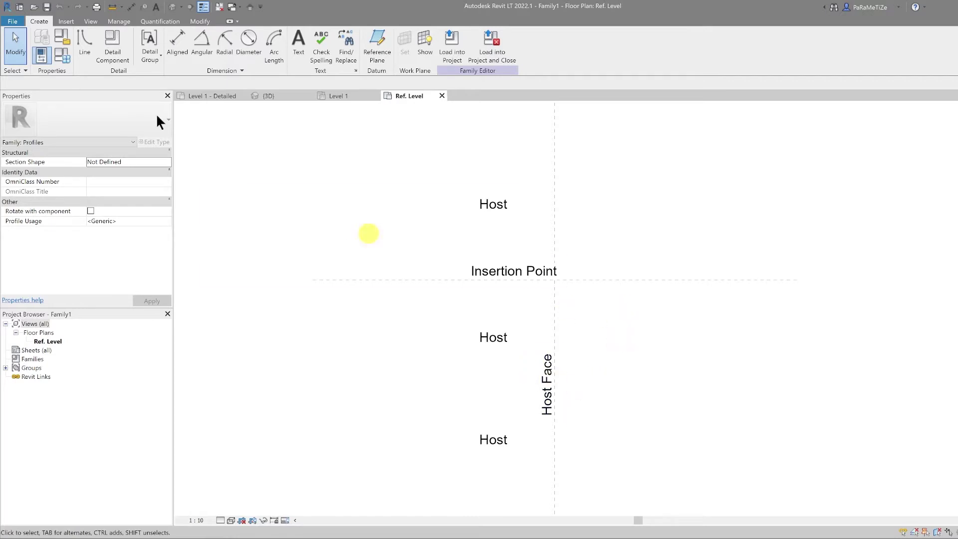
# Draw two 250 profile lines from the insertion point, one horizontal away from the host and one down along the Host Face.
pyautogui.click(90, 48)
pyautogui.scroll(2, 584, 283)
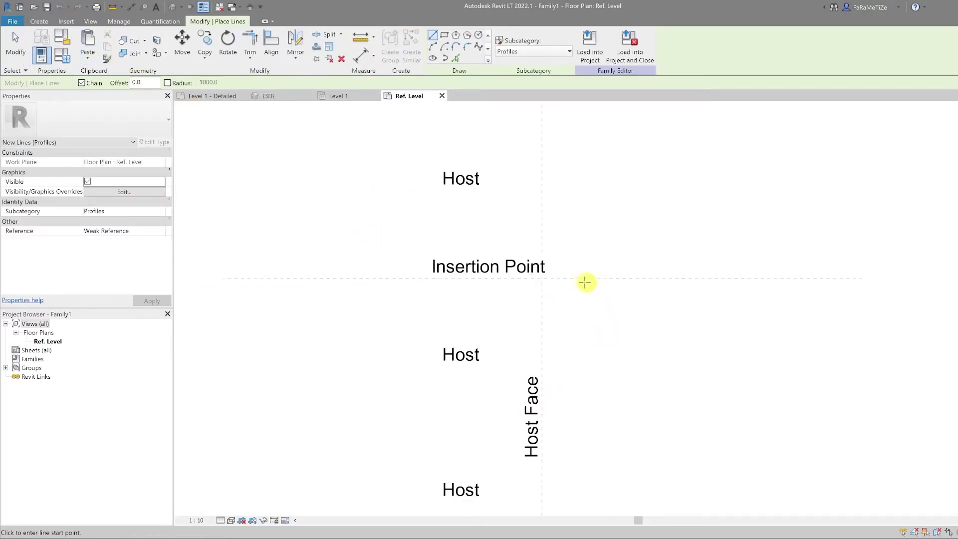
pyautogui.click(536, 278)
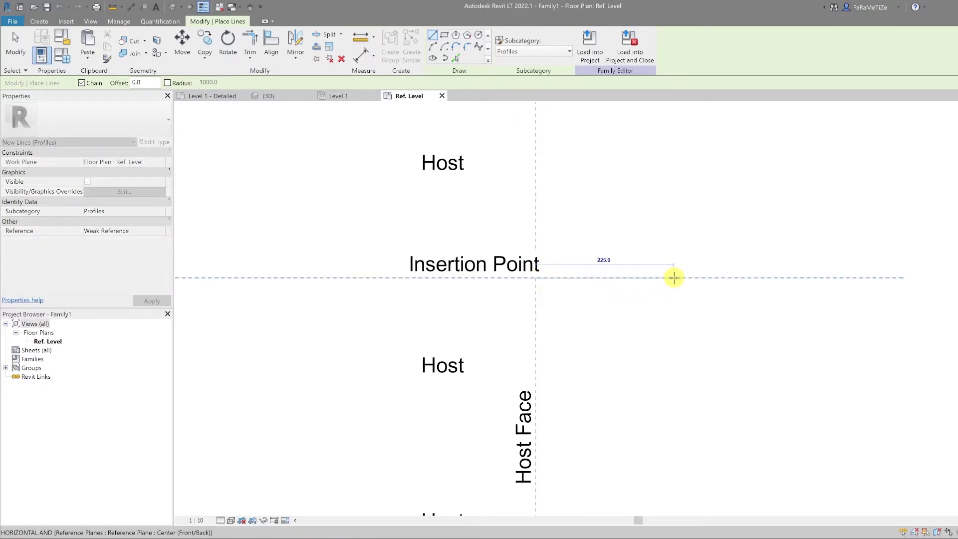
pyautogui.write('250')
pyautogui.press('Return')
pyautogui.press('Escape')
pyautogui.click(536, 277)
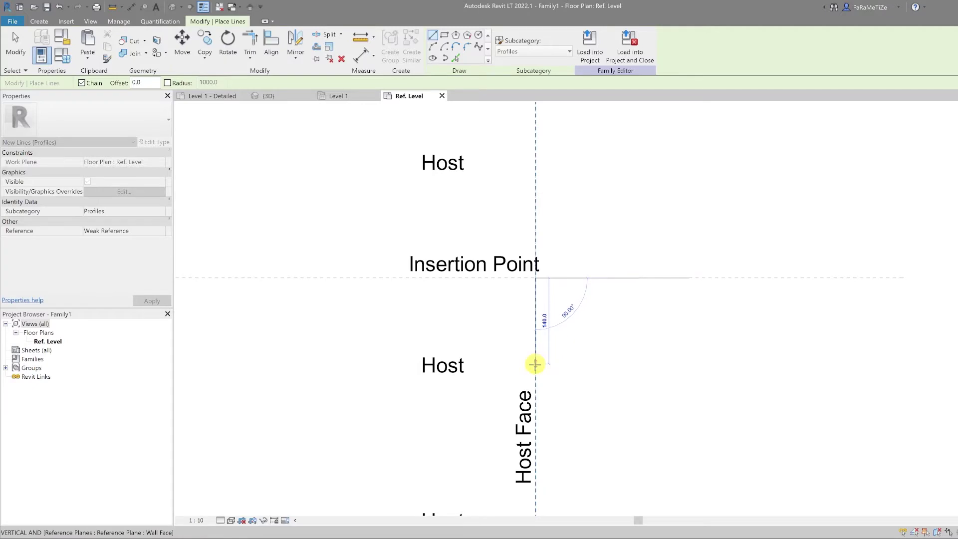
pyautogui.write('250')
pyautogui.press('Return')
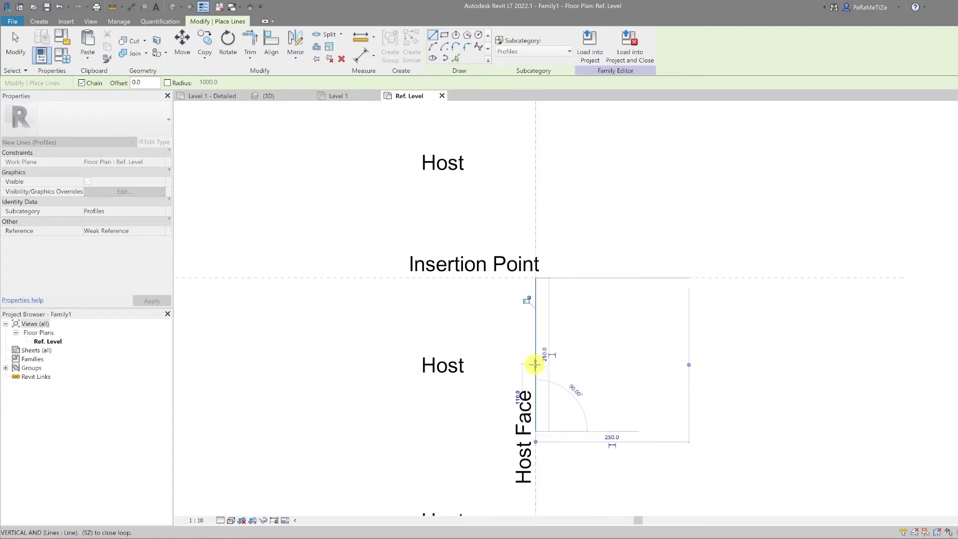
# Continue the profile from the Host Face line's lower end with a 50 horizontal line, a 15 rise and a concave arc of radius 150.
pyautogui.click(565, 431)
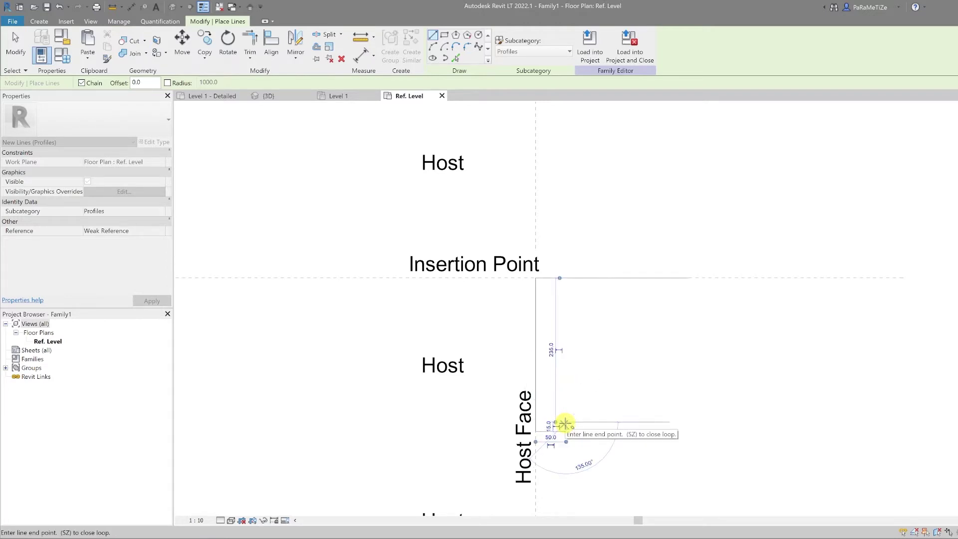
pyautogui.click(565, 330)
pyautogui.click(668, 330)
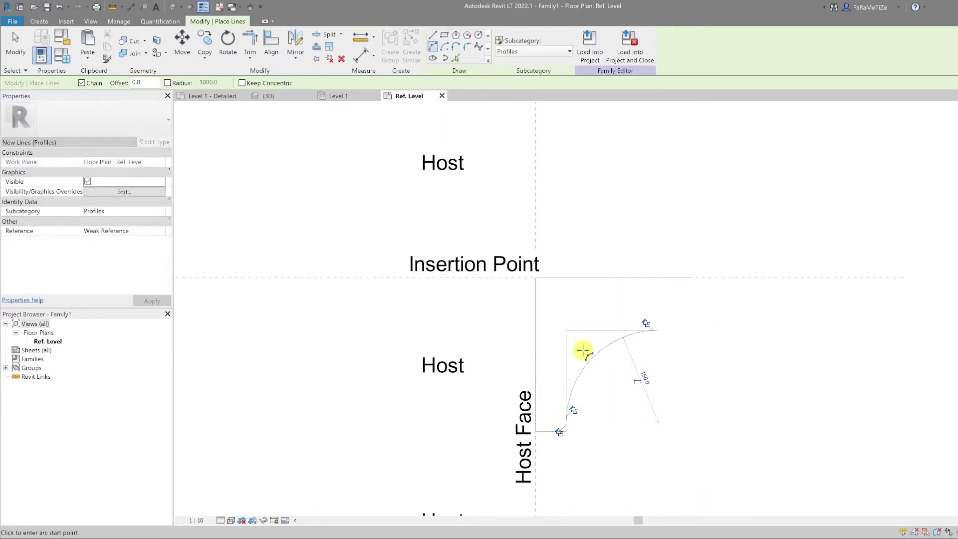
pyautogui.click(578, 342)
pyautogui.press('Escape')
# Draw three stepped line risers and 25 treads from the large arc's upper end to the outer end of the profile's top line.
pyautogui.click(45, 22)
pyautogui.click(84, 45)
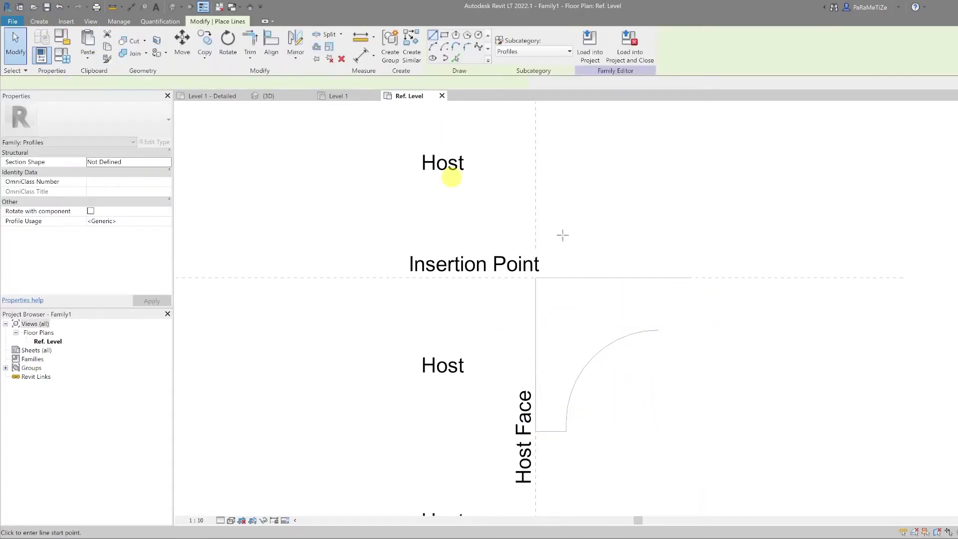
pyautogui.click(657, 330)
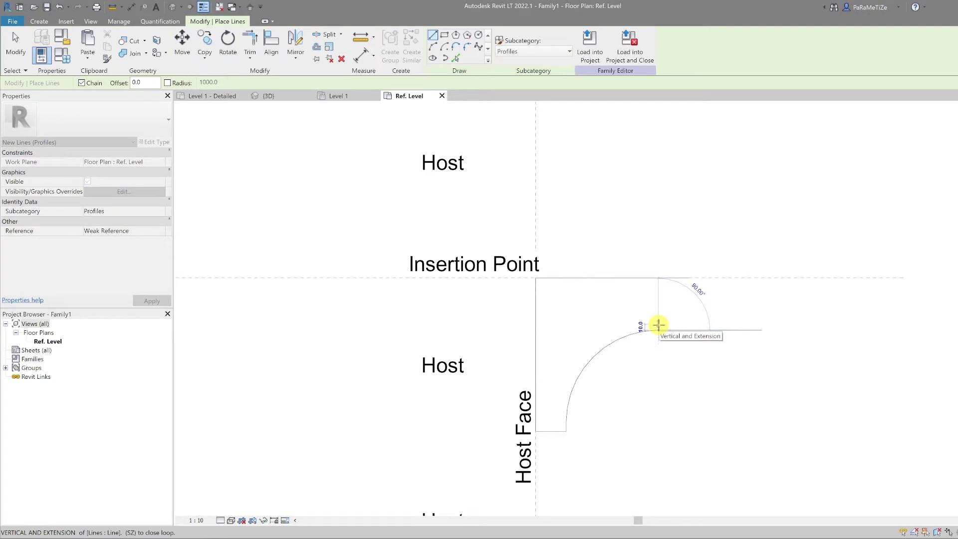
pyautogui.click(657, 313)
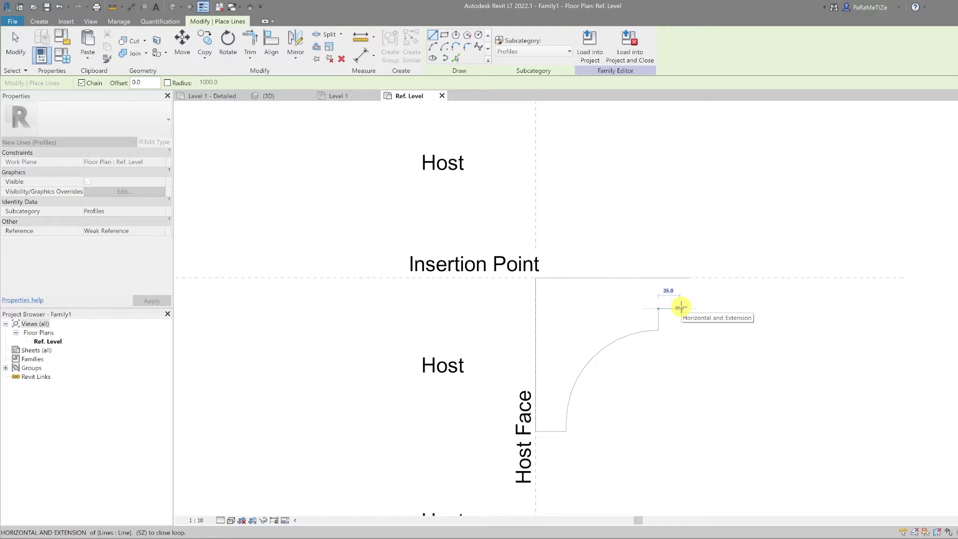
pyautogui.click(674, 308)
pyautogui.click(674, 293)
pyautogui.click(689, 293)
pyautogui.click(689, 277)
# Round the middle step beneath the profile's top outer corner with an arc and remove the straight lines it replaces.
pyautogui.click(433, 46)
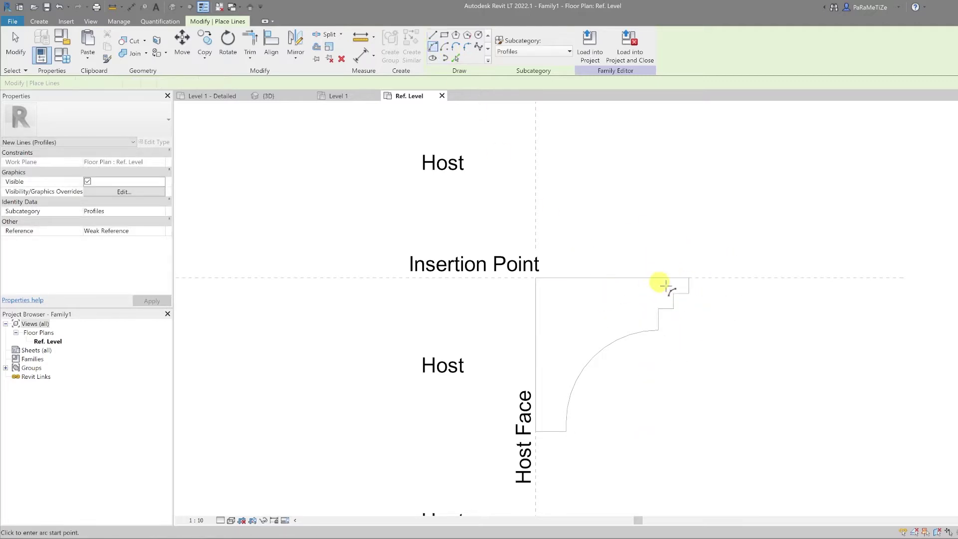
pyautogui.click(674, 293)
pyautogui.press('Escape')
pyautogui.press('Escape')
pyautogui.click(673, 303)
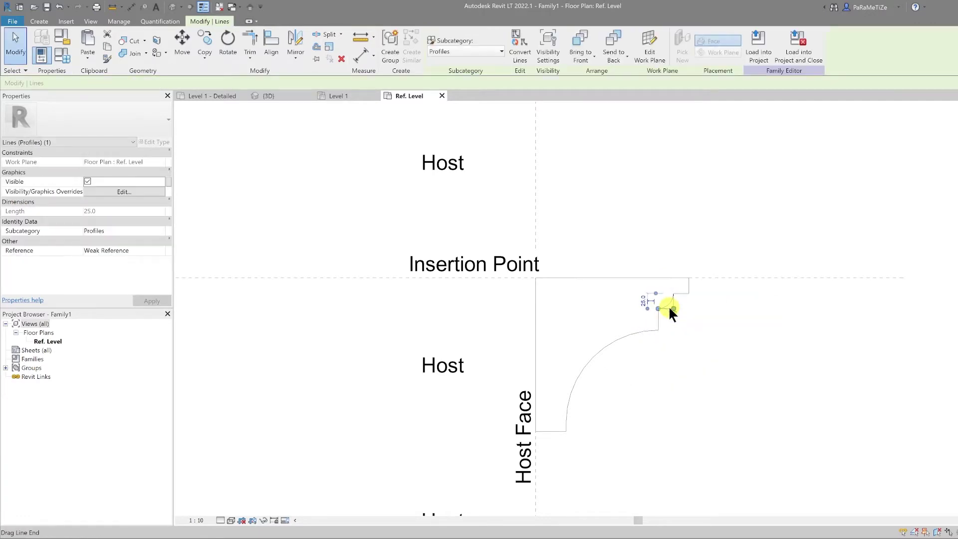
pyautogui.press('Escape')
pyautogui.scroll(5, 574, 429)
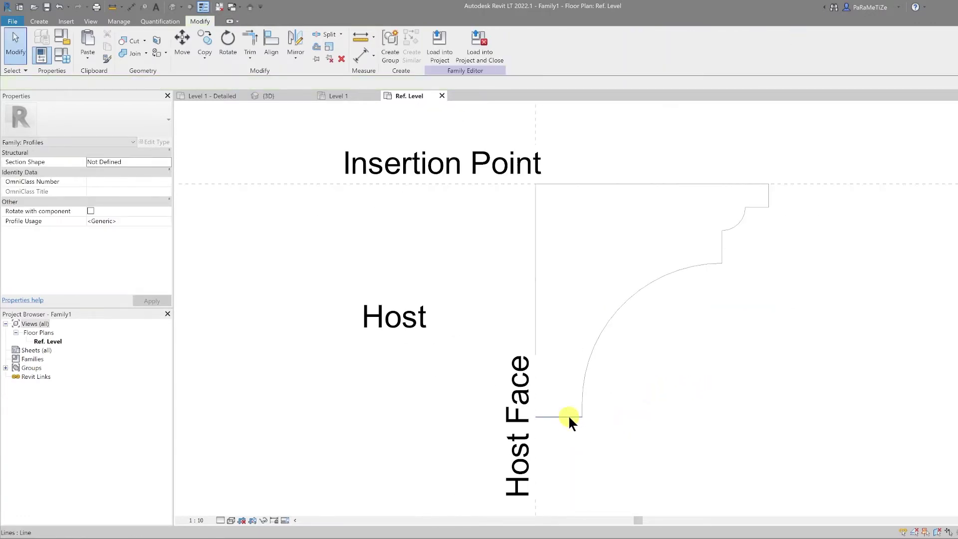
# Rework the profile's lower end with a small step below the large arc and trim it closed against the Host Face line.
pyautogui.click(580, 406)
pyautogui.scroll(2, 578, 406)
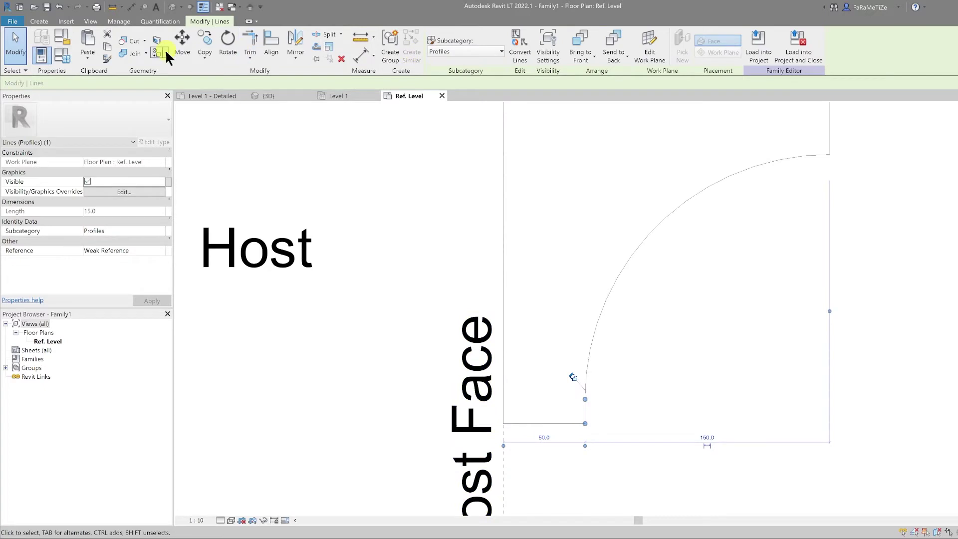
pyautogui.click(38, 21)
pyautogui.click(149, 45)
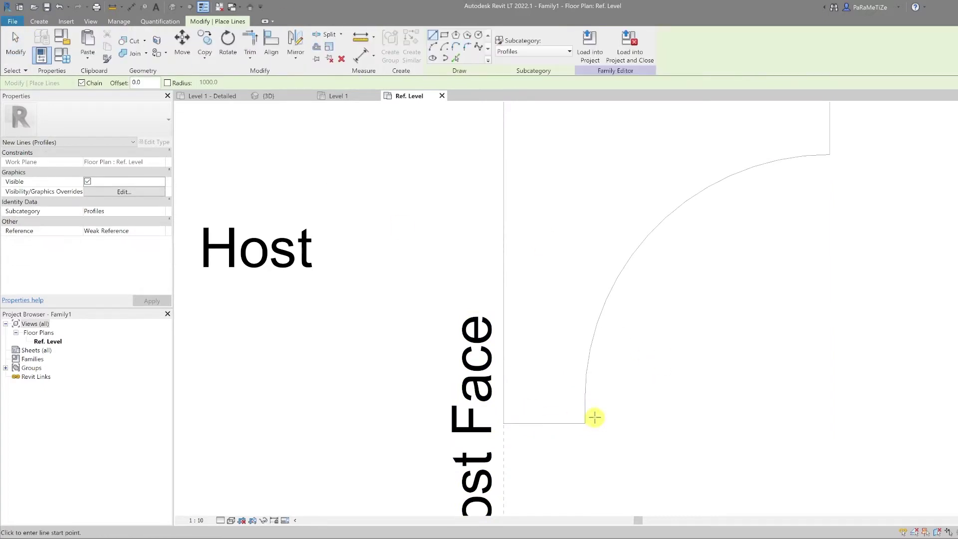
pyautogui.click(567, 398)
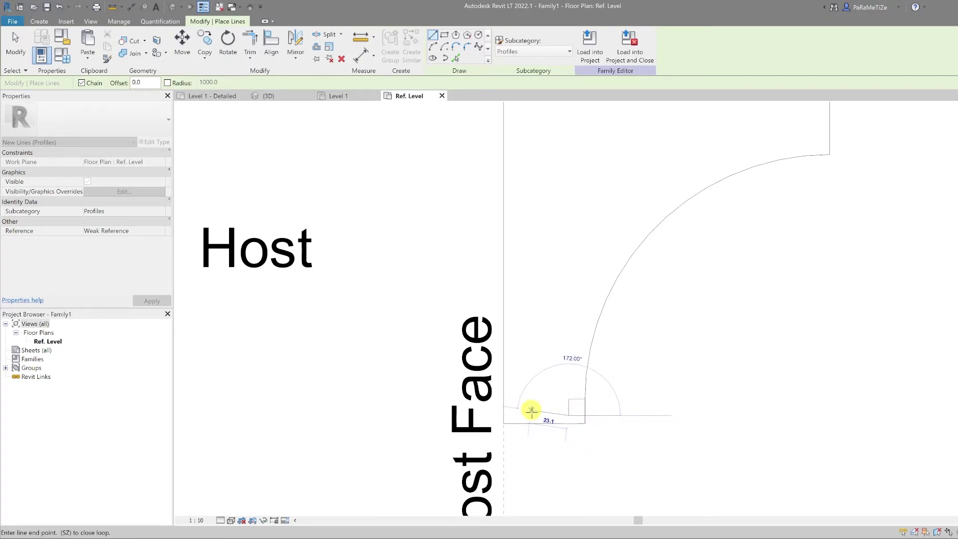
pyautogui.click(568, 415)
pyautogui.click(509, 414)
pyautogui.press('Escape')
pyautogui.press('Escape')
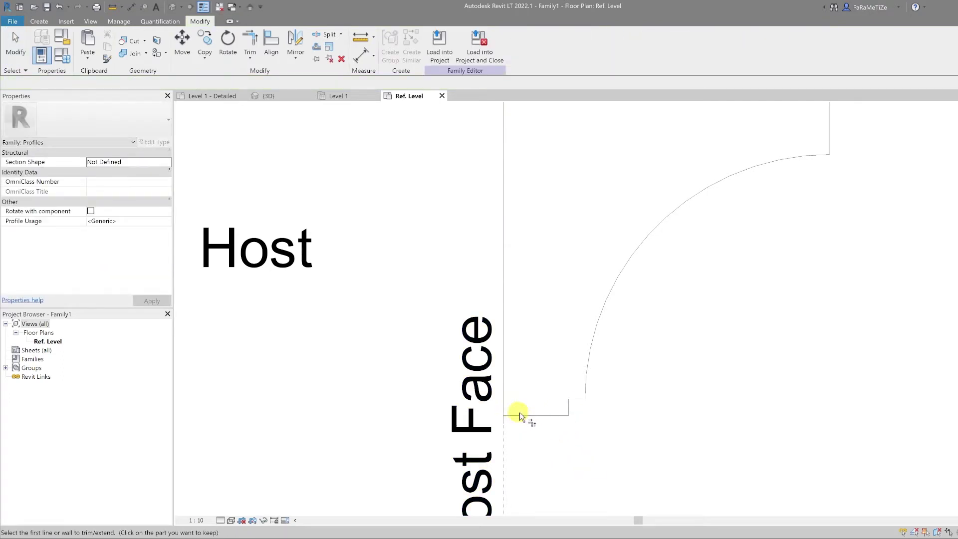
pyautogui.scroll(-4, 620, 430)
pyautogui.scroll(-3, 616, 423)
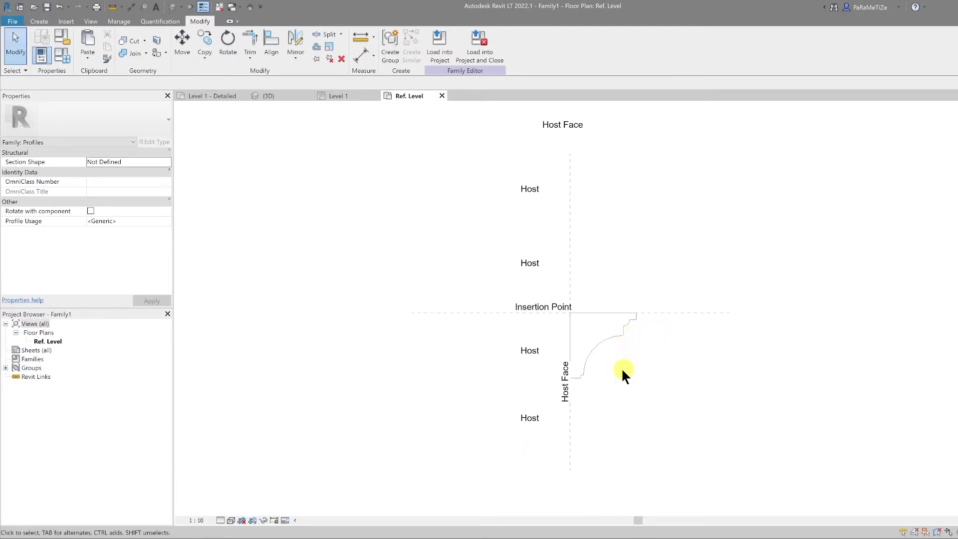
# Move the lower Host Face label away from the profile lines, further into the host side.
pyautogui.click(557, 390)
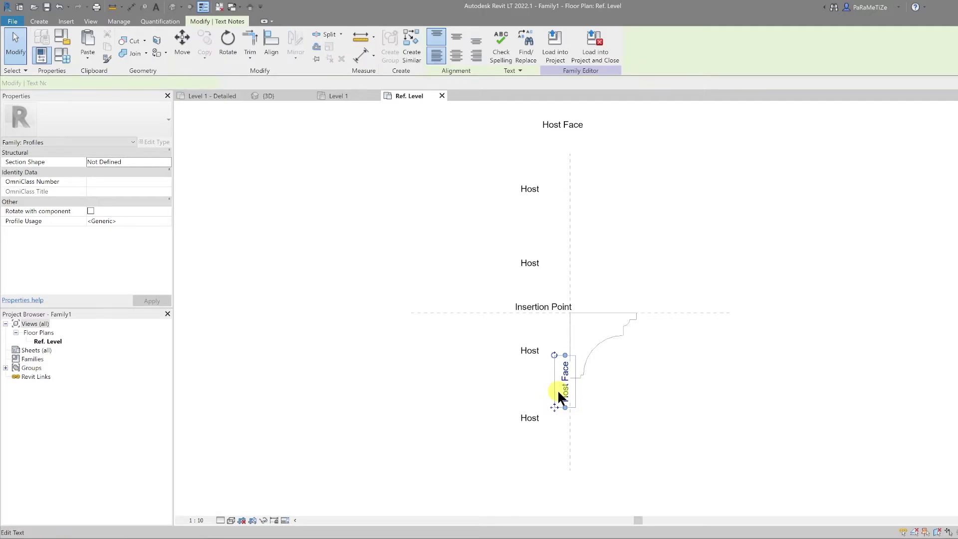
pyautogui.moveTo(552, 405); pyautogui.dragTo(541, 405)
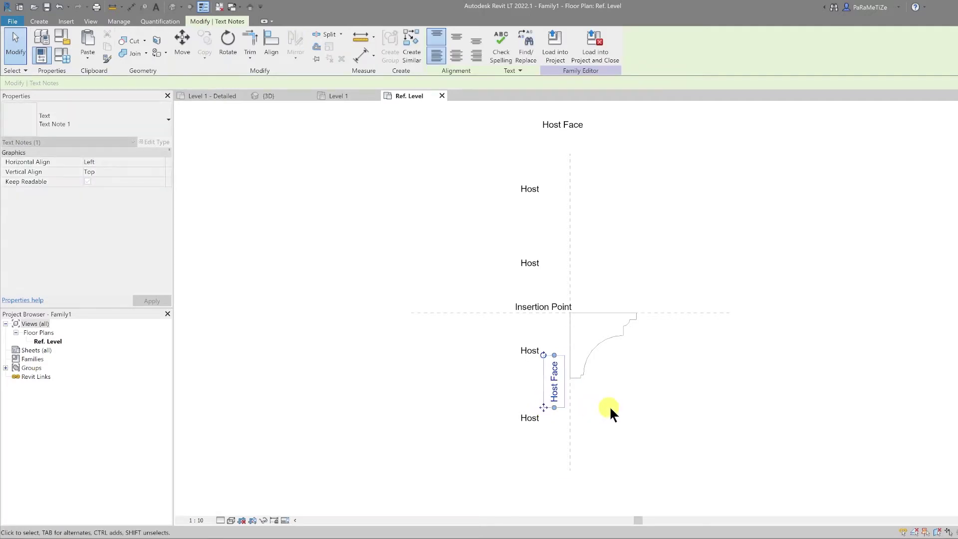
pyautogui.click(611, 407)
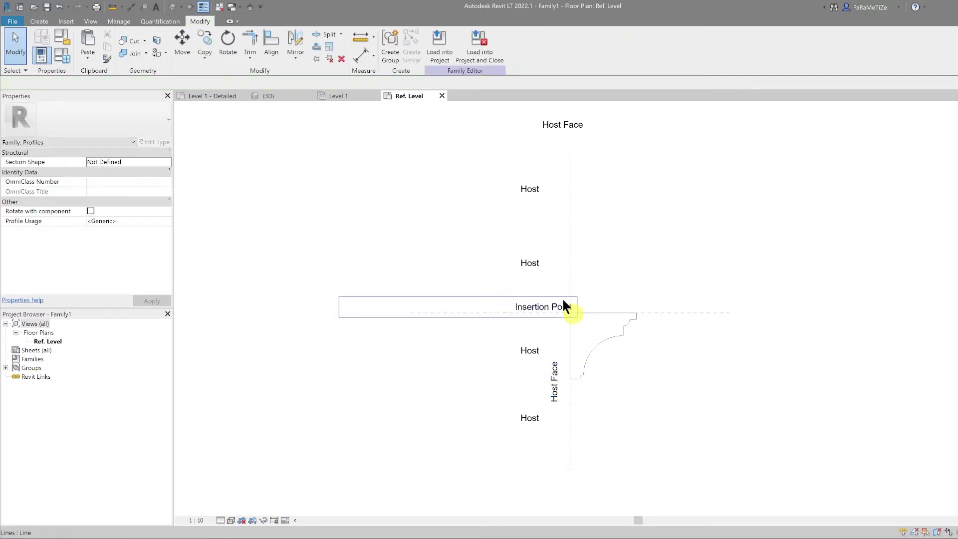
# Load the finished cornice profile into the house project and close the family without saving it.
pyautogui.moveTo(552, 282); pyautogui.dragTo(665, 401)
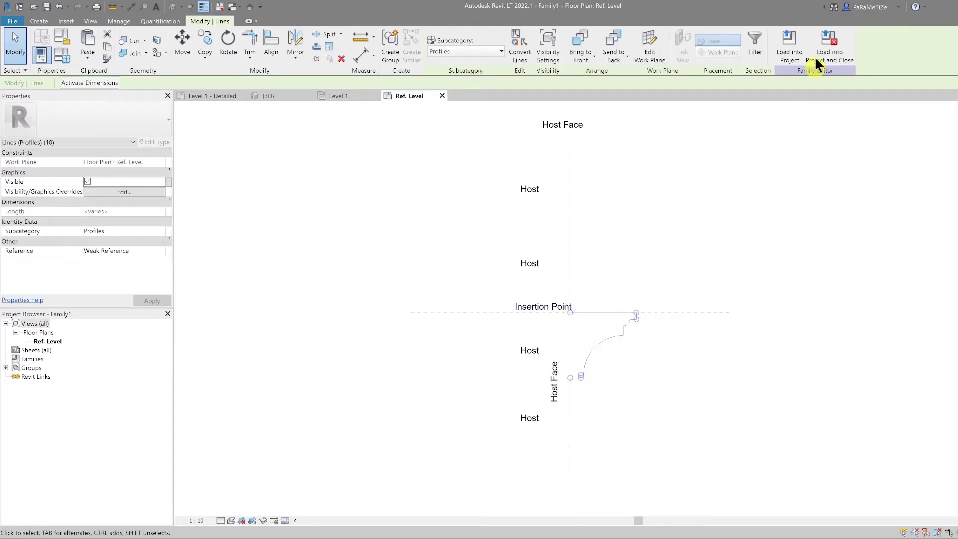
pyautogui.click(828, 45)
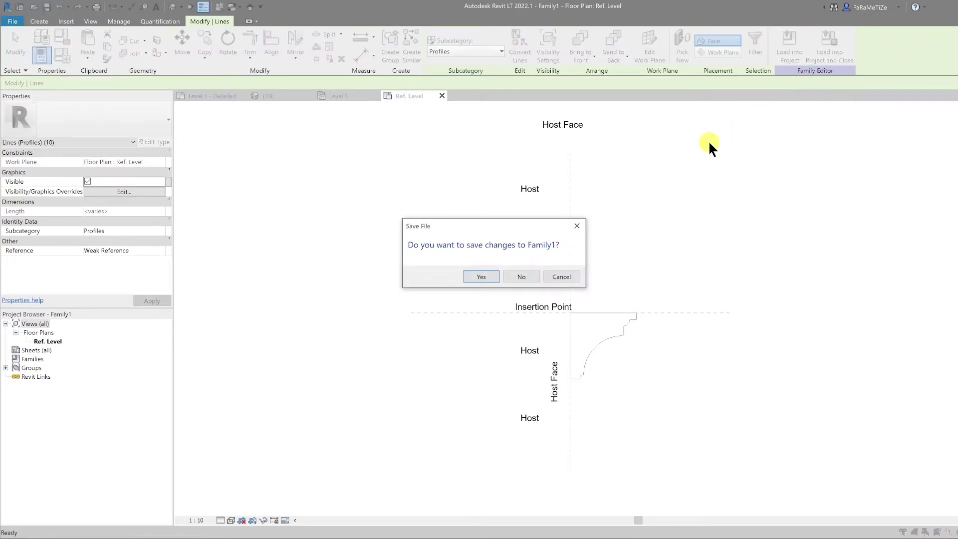
pyautogui.click(520, 277)
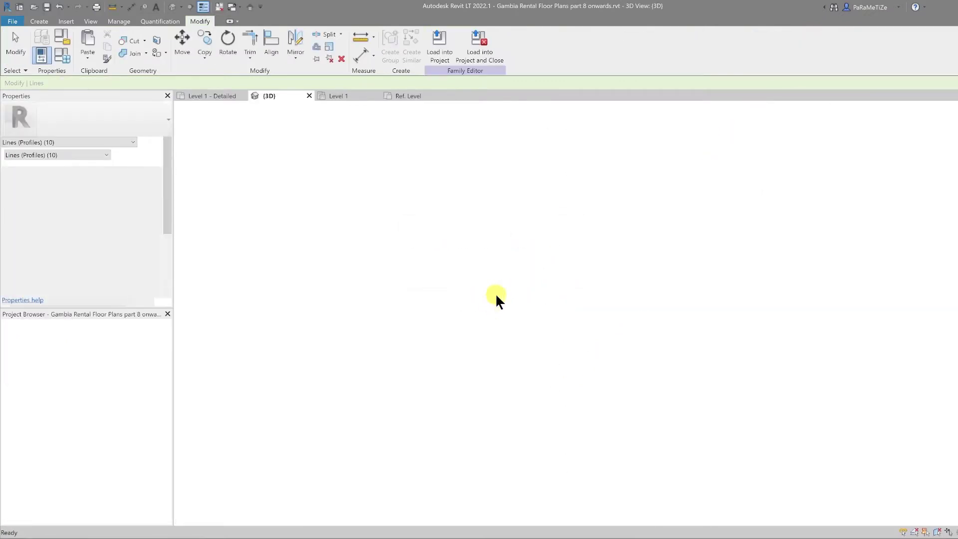
pyautogui.click(495, 298)
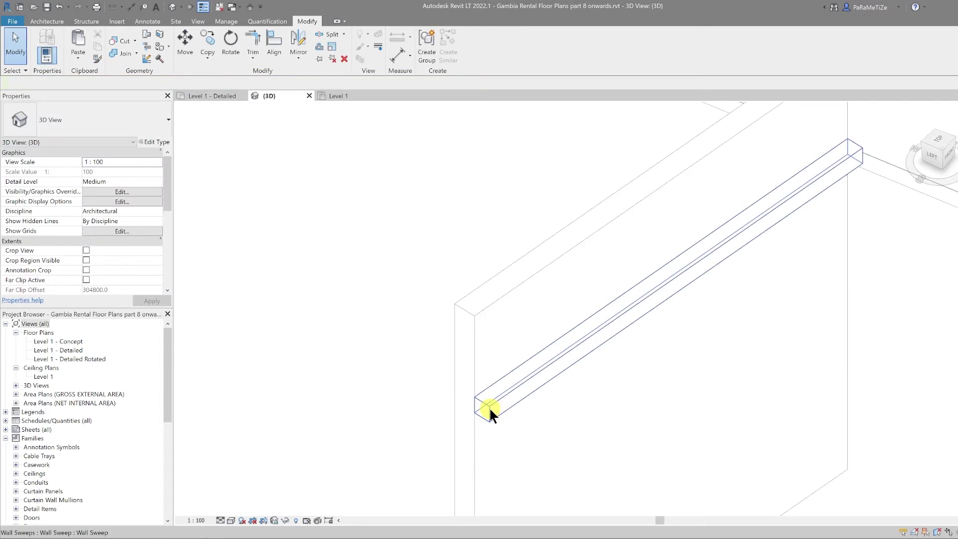
# Set the Wall Sweep type's profile to Family1 : Family1 on the sweep of the freestanding test wall.
pyautogui.click(489, 408)
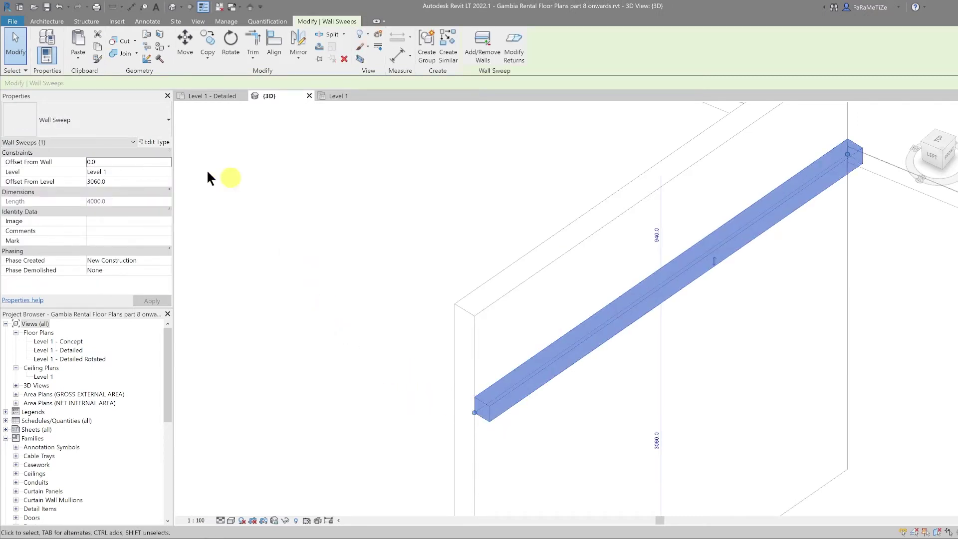
pyautogui.click(153, 141)
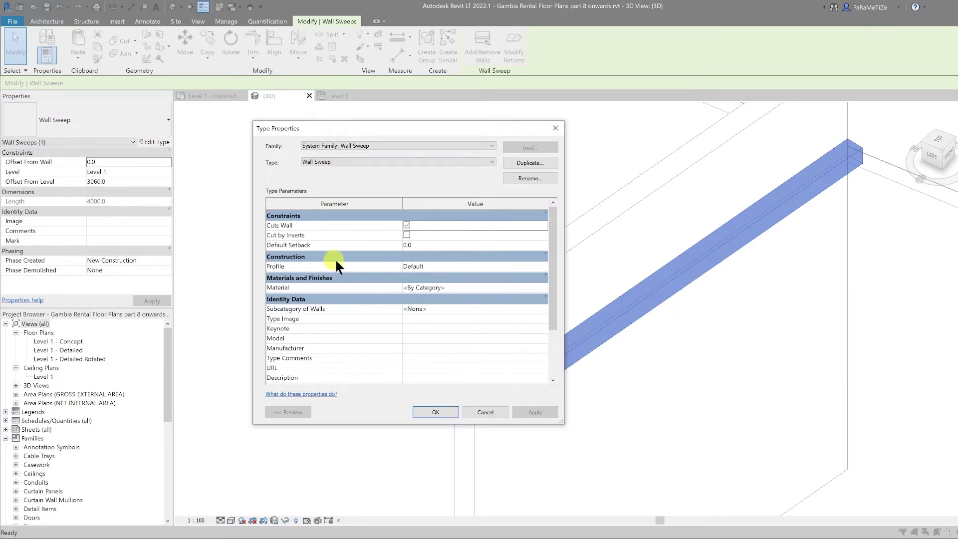
pyautogui.click(544, 265)
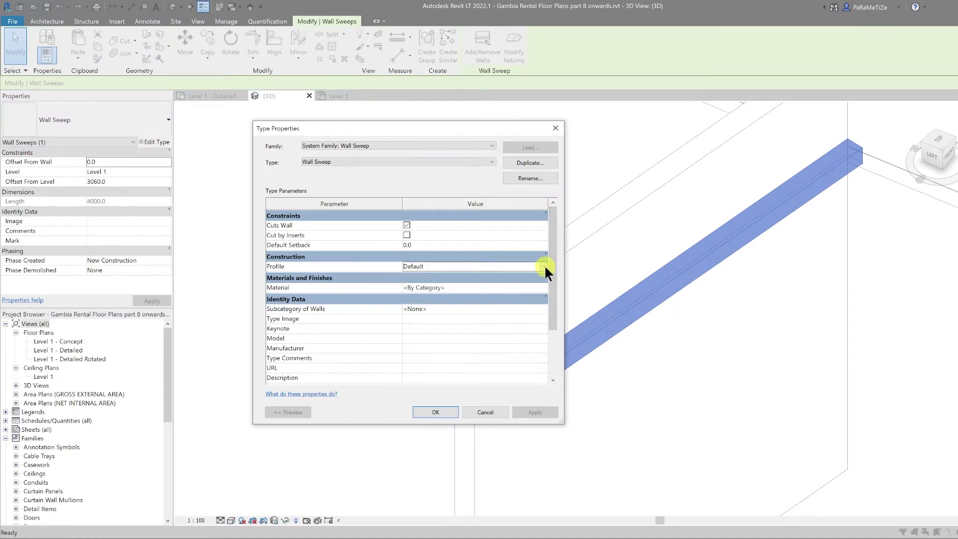
pyautogui.click(544, 266)
pyautogui.click(439, 284)
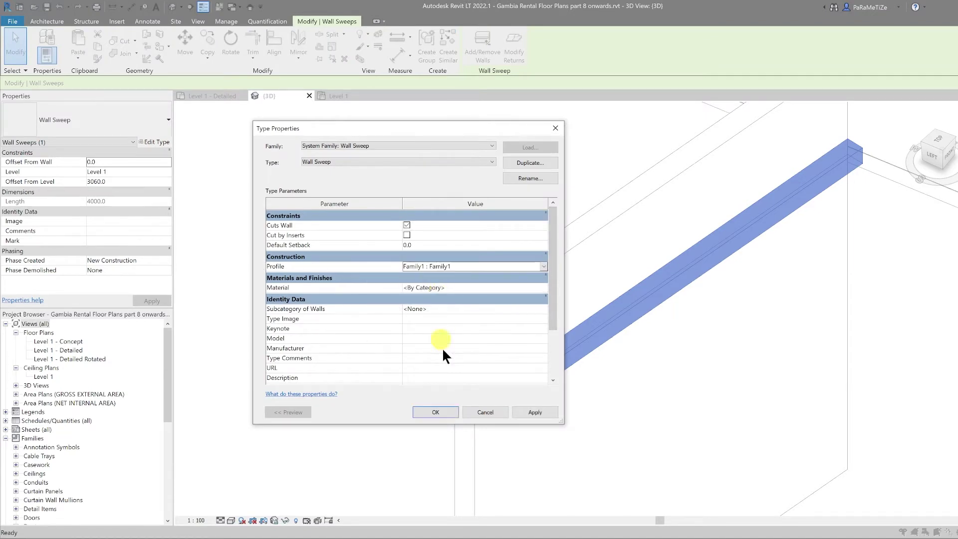
pyautogui.click(438, 411)
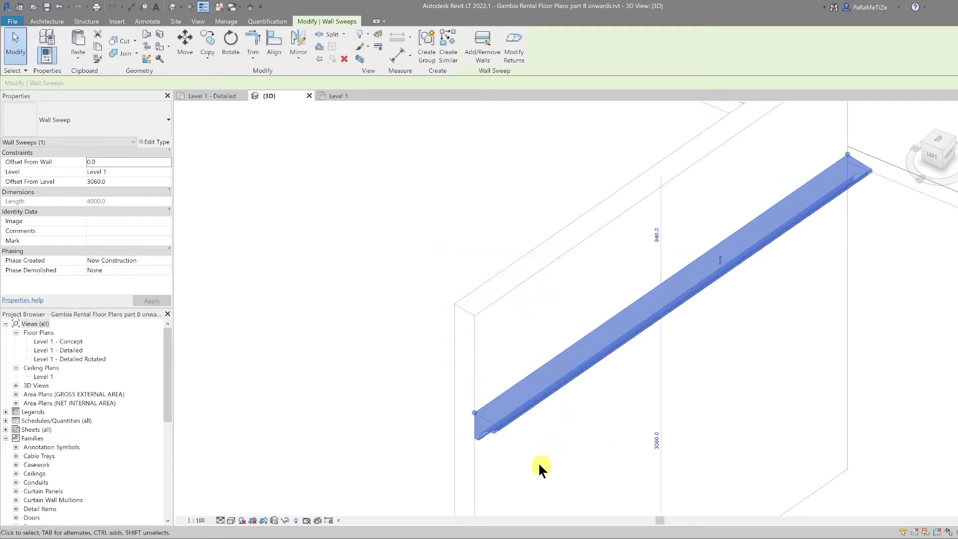
# Inspect the cornice sweep's end profile and shorten the sweep by pulling its near end back along the test wall.
pyautogui.moveTo(539, 463); pyautogui.dragTo(502, 337, button='middle')
pyautogui.click(349, 330)
pyautogui.keyDown('shift'); pyautogui.moveTo(464, 391); pyautogui.dragTo(565, 284, button='middle'); pyautogui.keyUp('shift')
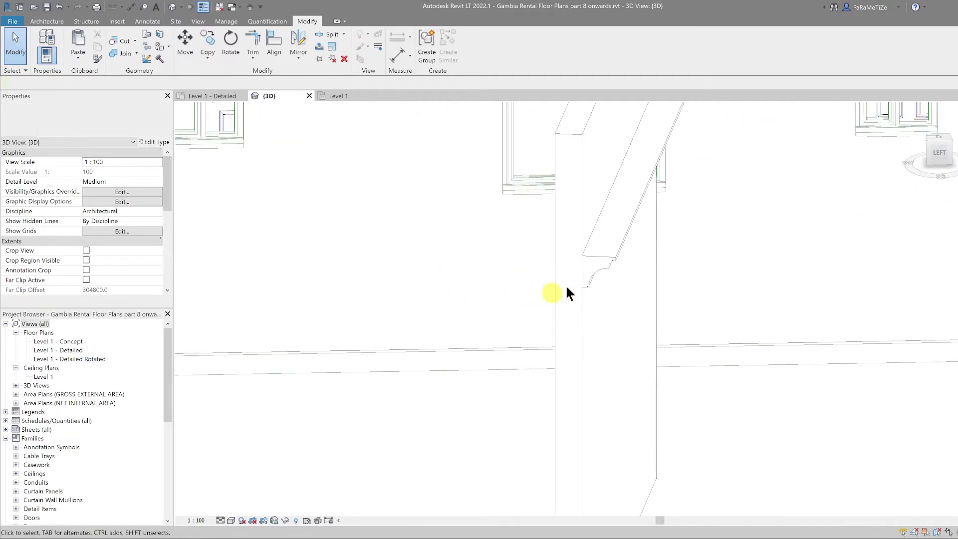
pyautogui.click(589, 255)
pyautogui.scroll(4, 580, 254)
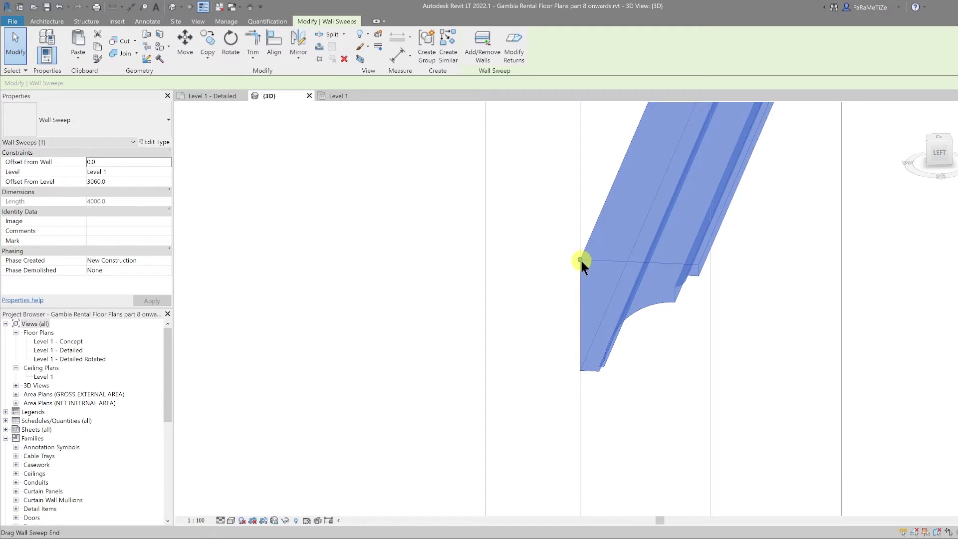
pyautogui.scroll(-6, 579, 259)
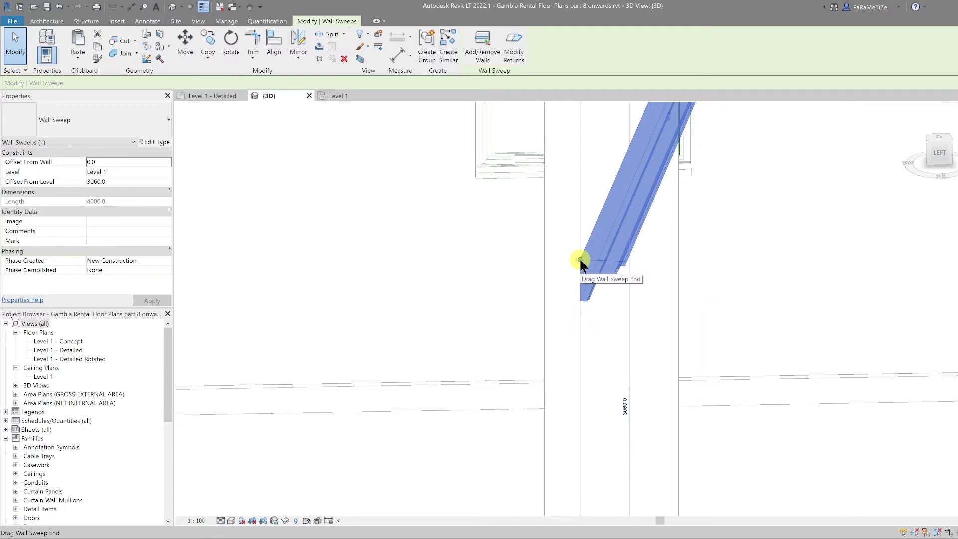
pyautogui.moveTo(581, 260); pyautogui.dragTo(604, 212)
pyautogui.scroll(-1, 581, 287)
pyautogui.scroll(-2, 585, 289)
pyautogui.keyDown('shift'); pyautogui.moveTo(673, 304); pyautogui.dragTo(592, 322, button='middle'); pyautogui.keyUp('shift')
pyautogui.click(530, 372)
# Temporarily hide the roof and its attached edge elements in the 3D view to expose the rooms below.
pyautogui.scroll(-1, 530, 372)
pyautogui.moveTo(673, 405); pyautogui.dragTo(487, 431, button='middle')
pyautogui.scroll(-1, 487, 429)
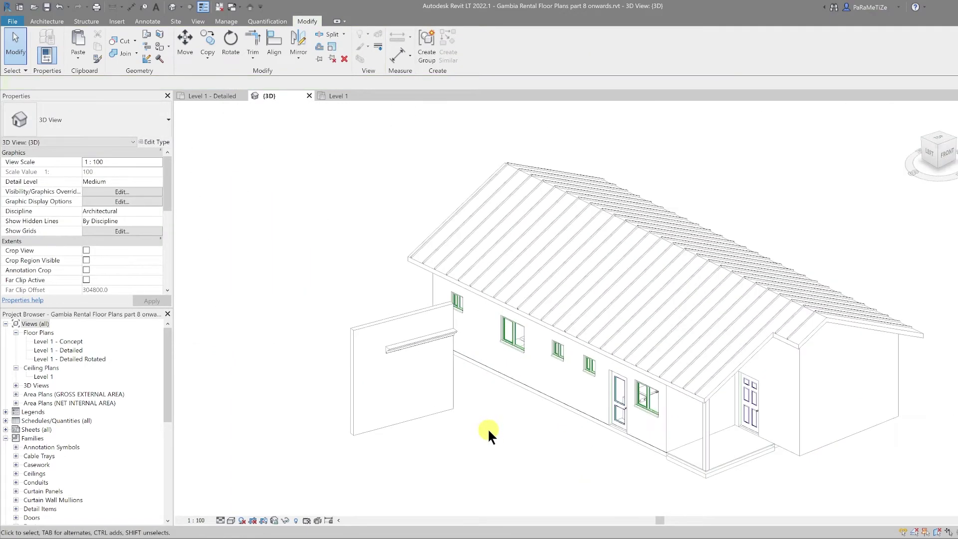
pyautogui.scroll(1, 818, 370)
pyautogui.moveTo(287, 253); pyautogui.dragTo(256, 203)
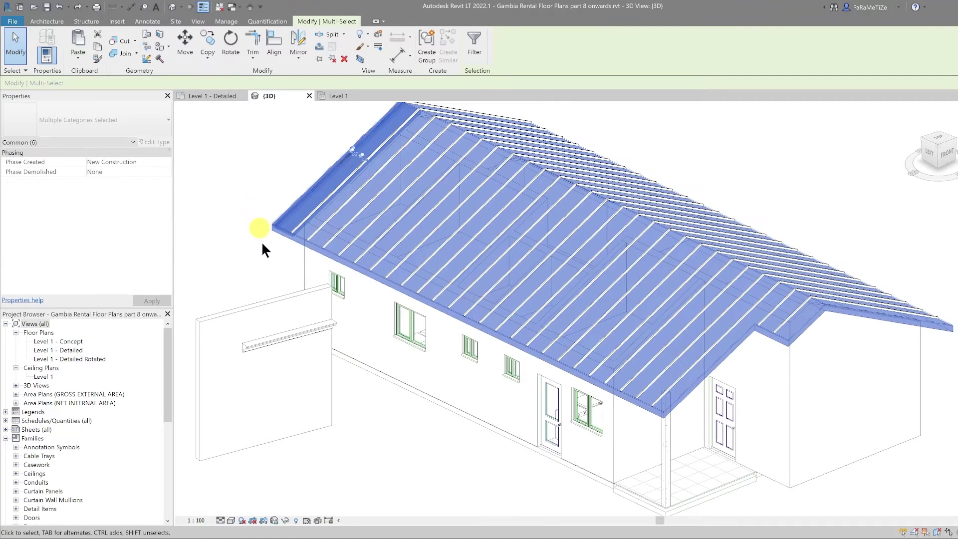
pyautogui.press('h')
pyautogui.press('h')
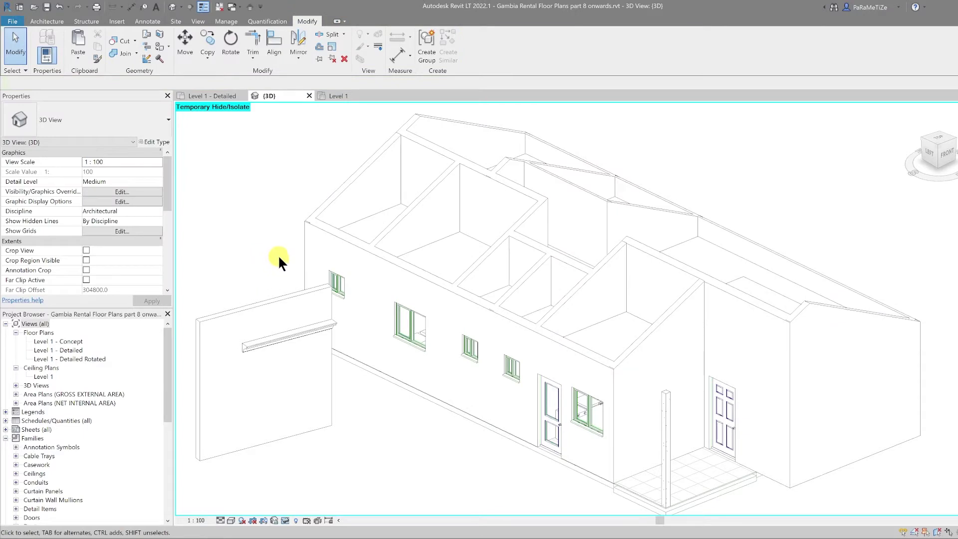
# Override the 2800 ceiling's graphics by element in the 3D view with a surface transparency of 100.
pyautogui.click(382, 208)
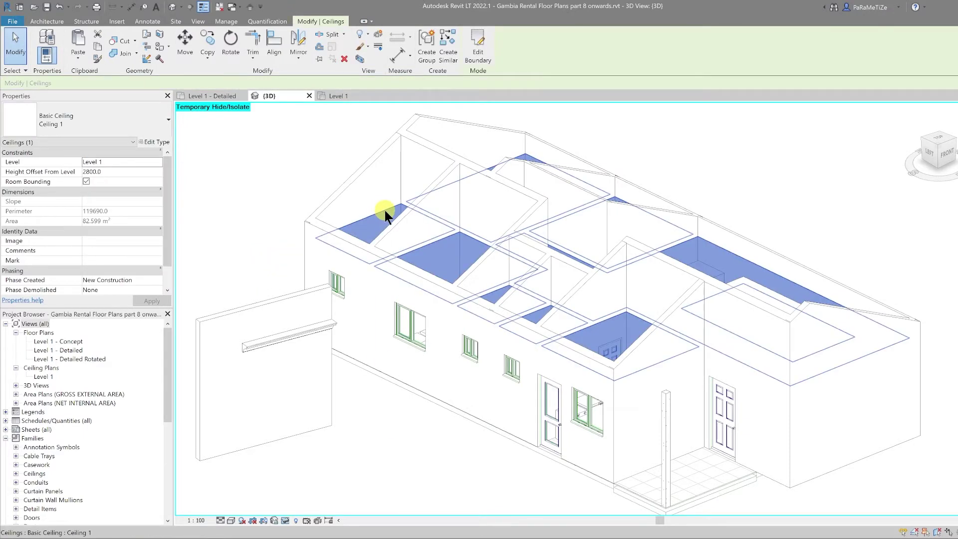
pyautogui.rightClick(384, 210)
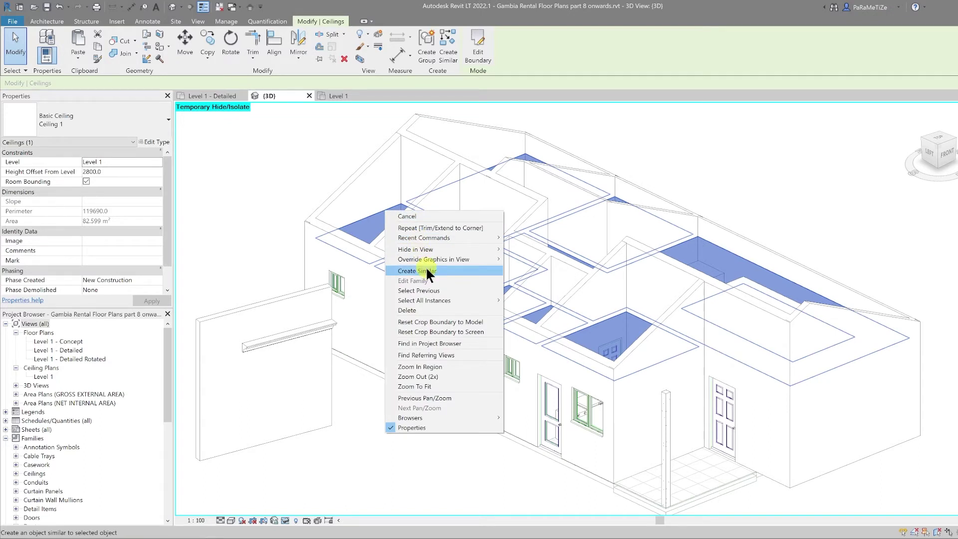
pyautogui.moveTo(463, 259)
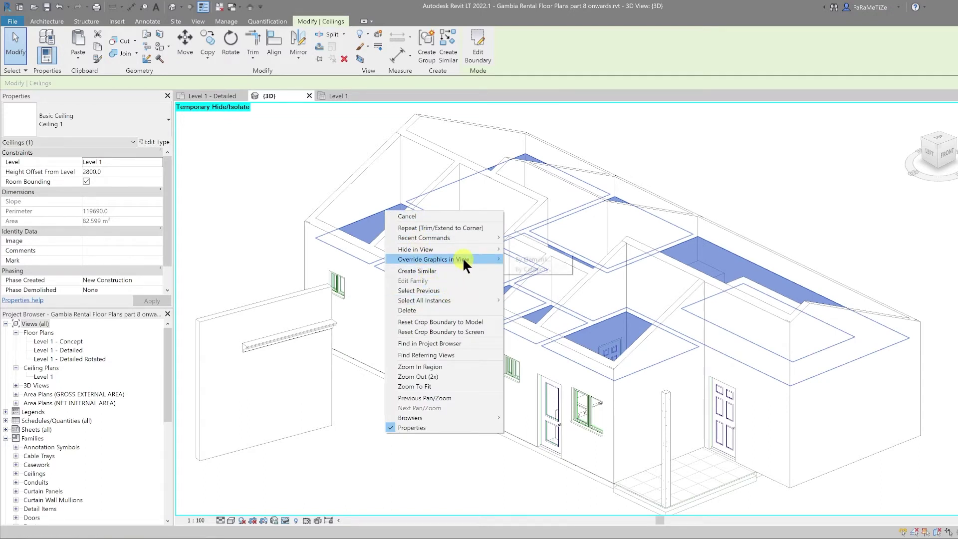
pyautogui.click(553, 259)
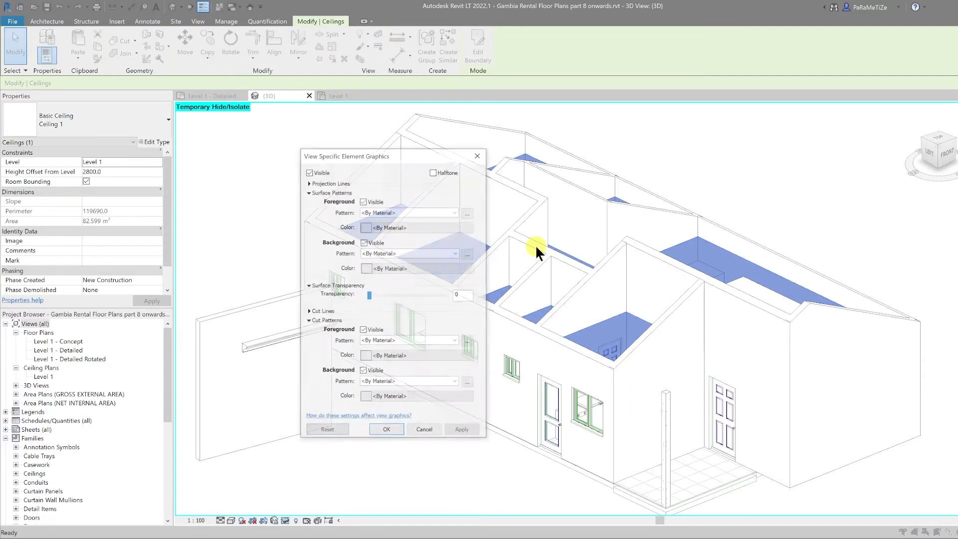
pyautogui.moveTo(368, 296); pyautogui.dragTo(441, 296)
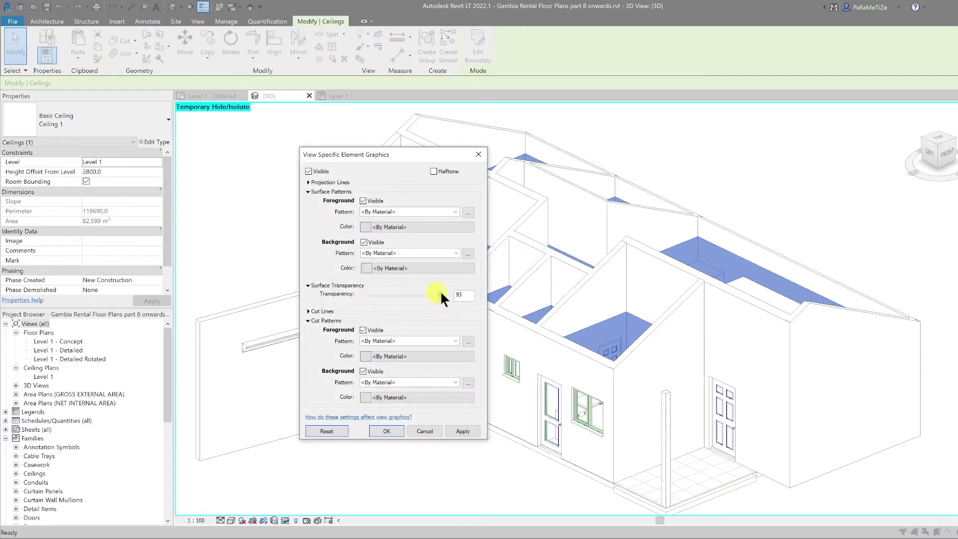
pyautogui.click(463, 431)
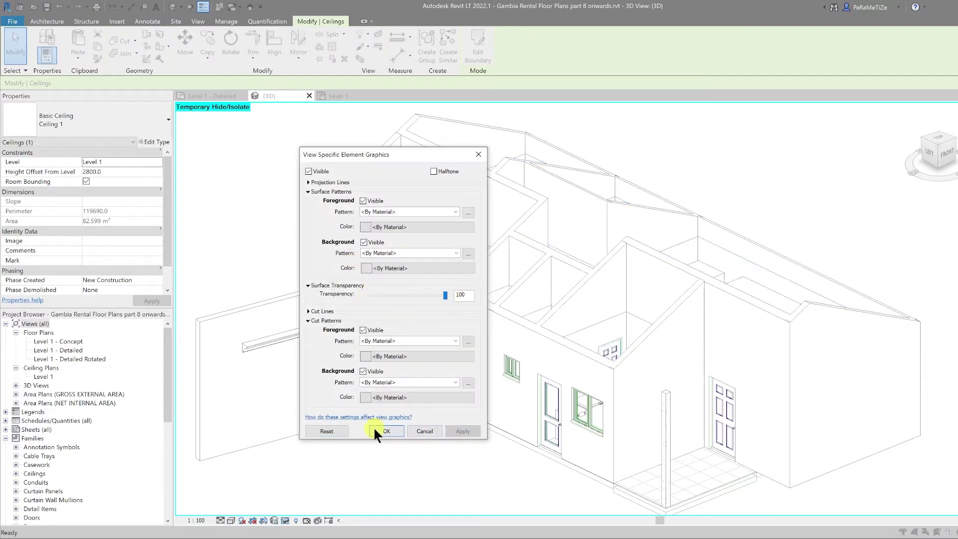
# Confirm the ceiling's graphic override and clear the selection to bring the rooms and the test wall into view.
pyautogui.click(382, 429)
pyautogui.click(433, 459)
pyautogui.scroll(-3, 416, 386)
pyautogui.keyDown('shift'); pyautogui.moveTo(409, 283); pyautogui.dragTo(363, 360, button='middle'); pyautogui.keyUp('shift')
pyautogui.scroll(3, 363, 360)
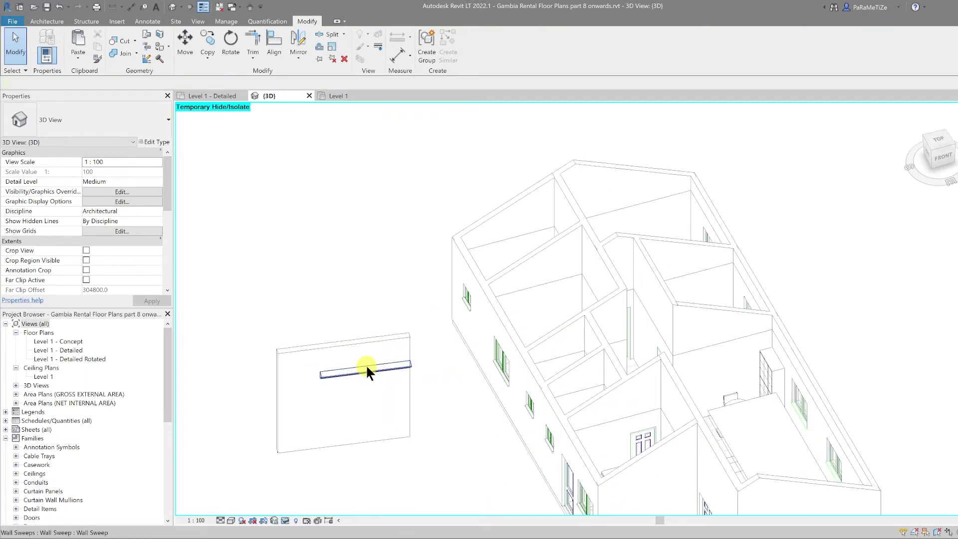
# Create a similar wall sweep from the test wall's cornice and place it on the walls of the corner bathroom.
pyautogui.click(367, 368)
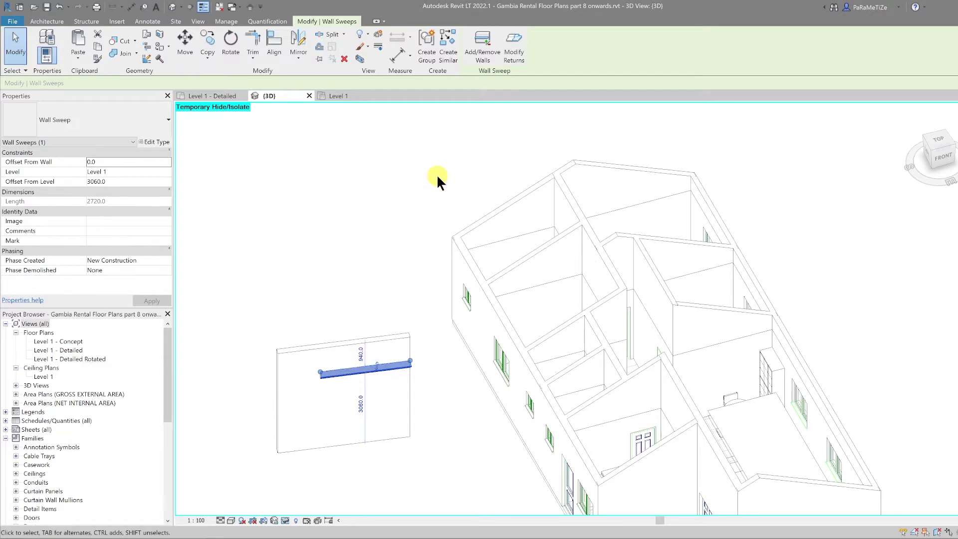
pyautogui.click(444, 42)
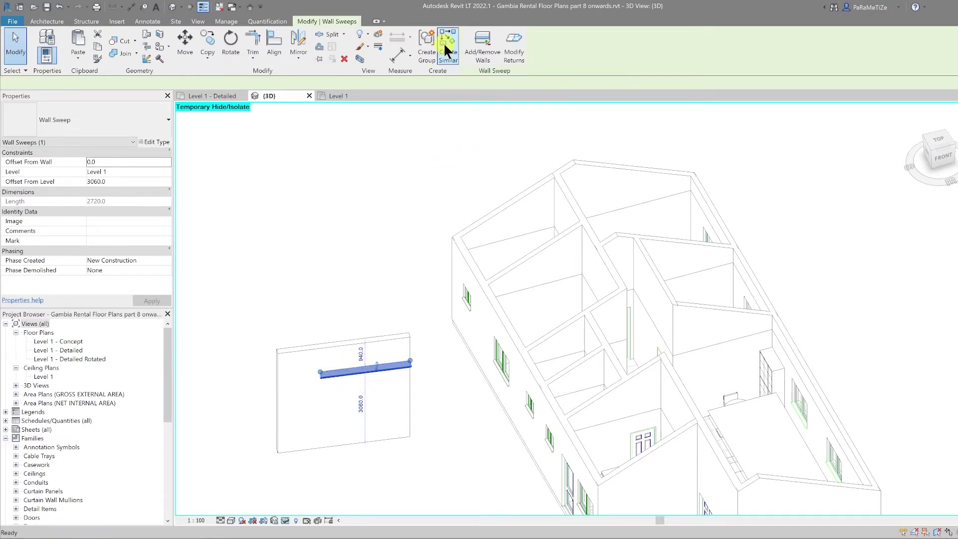
pyautogui.scroll(3, 564, 237)
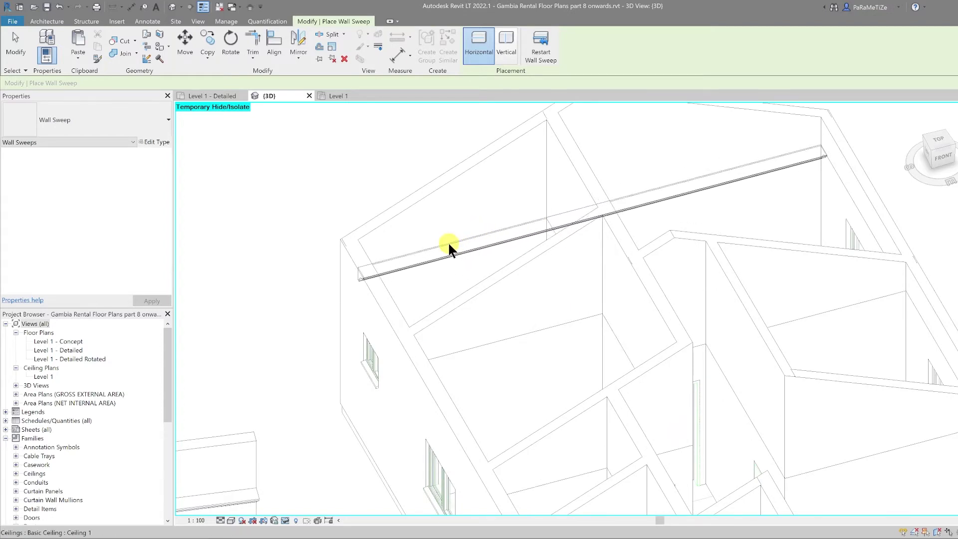
pyautogui.keyDown('shift'); pyautogui.moveTo(449, 243); pyautogui.dragTo(487, 305, button='middle'); pyautogui.keyUp('shift')
pyautogui.moveTo(500, 387); pyautogui.dragTo(670, 252, button='middle')
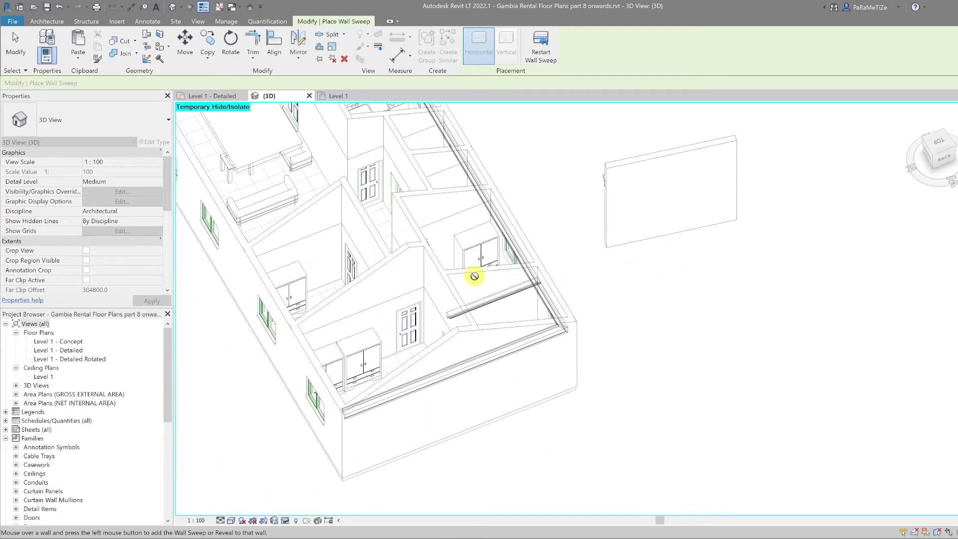
pyautogui.keyDown('shift'); pyautogui.moveTo(693, 325); pyautogui.dragTo(527, 273, button='middle'); pyautogui.keyUp('shift')
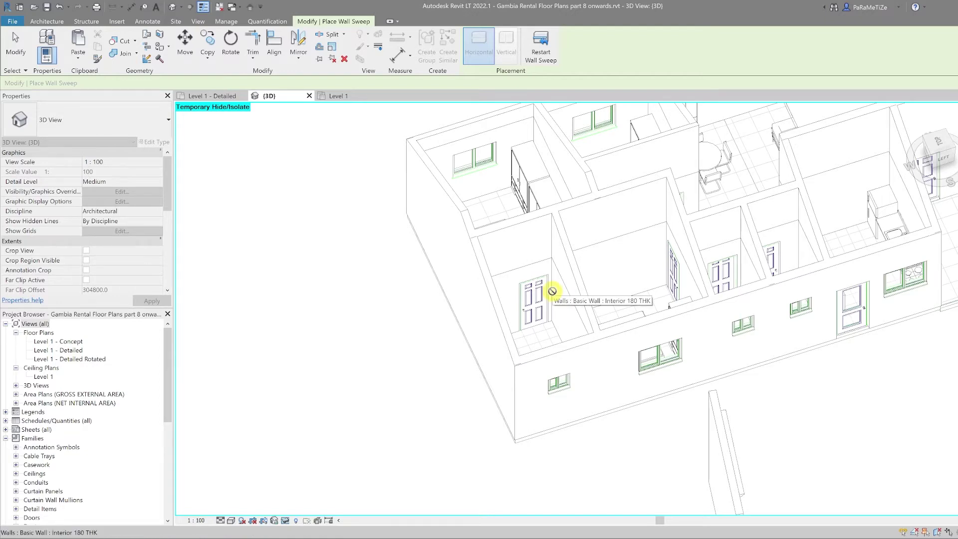
pyautogui.press('Escape')
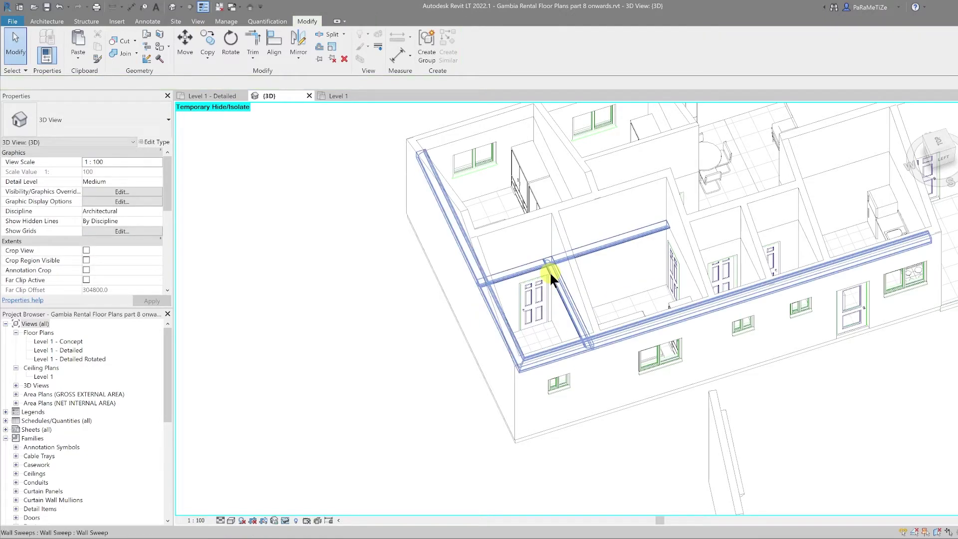
# Pull the ends of the new sweep back so that it runs only inside the corner bathroom.
pyautogui.click(549, 271)
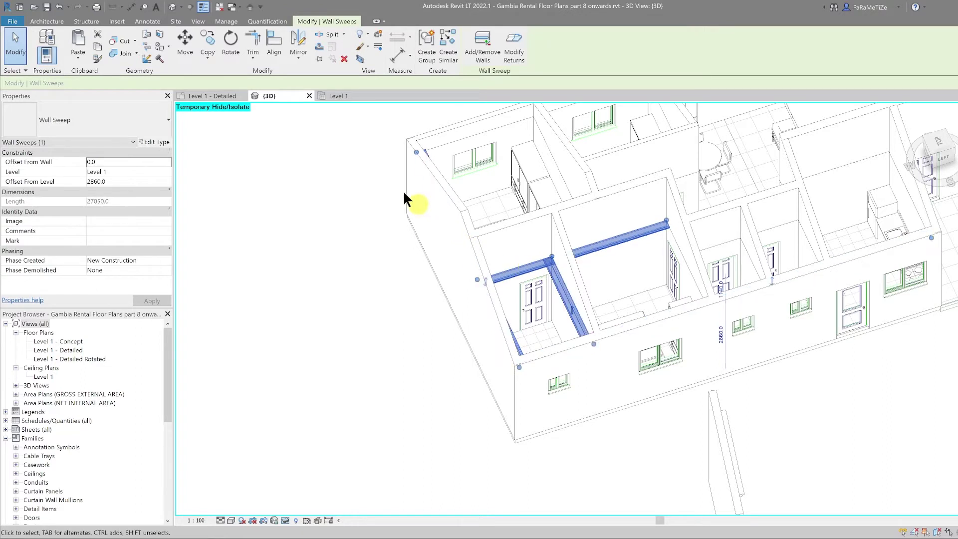
pyautogui.moveTo(416, 150); pyautogui.dragTo(552, 267)
pyautogui.keyDown('shift'); pyautogui.moveTo(552, 268); pyautogui.dragTo(406, 296, button='middle'); pyautogui.keyUp('shift')
pyautogui.click(406, 295)
pyautogui.click(527, 263)
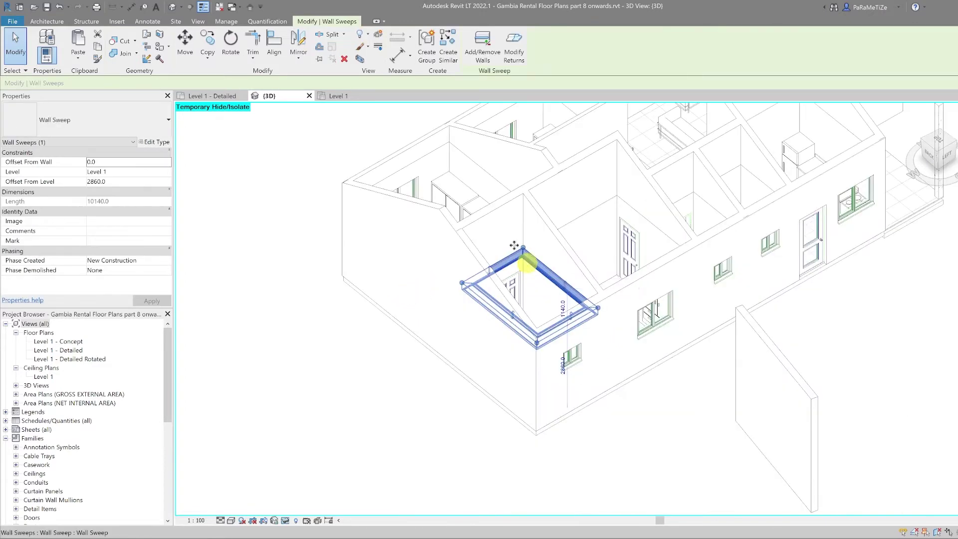
# Set the corner bathroom sweep's Offset From Level to 2800.
pyautogui.click(138, 181)
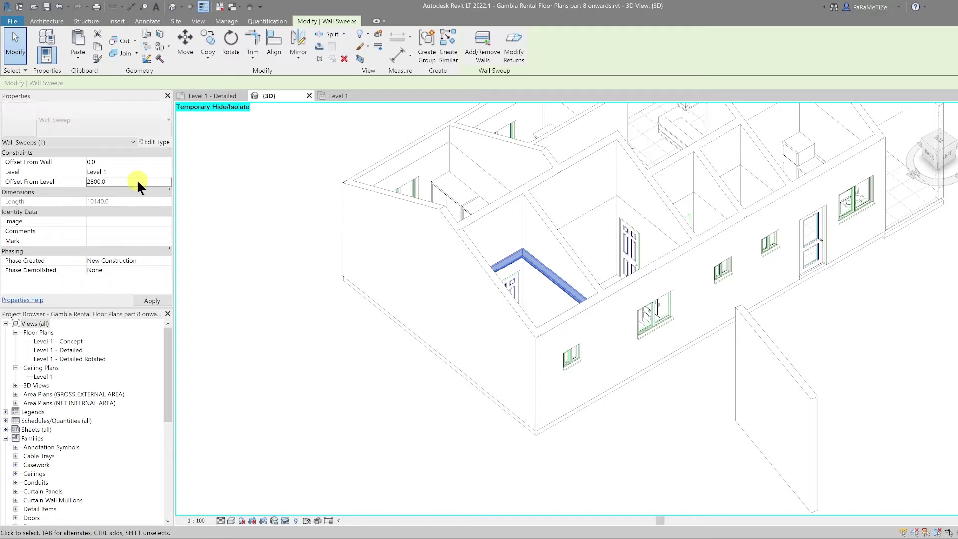
pyautogui.click(573, 295)
pyautogui.click(424, 362)
# Temporarily hide the exterior gable-end wall and inspect the cornice inside the corner bathroom.
pyautogui.click(478, 264)
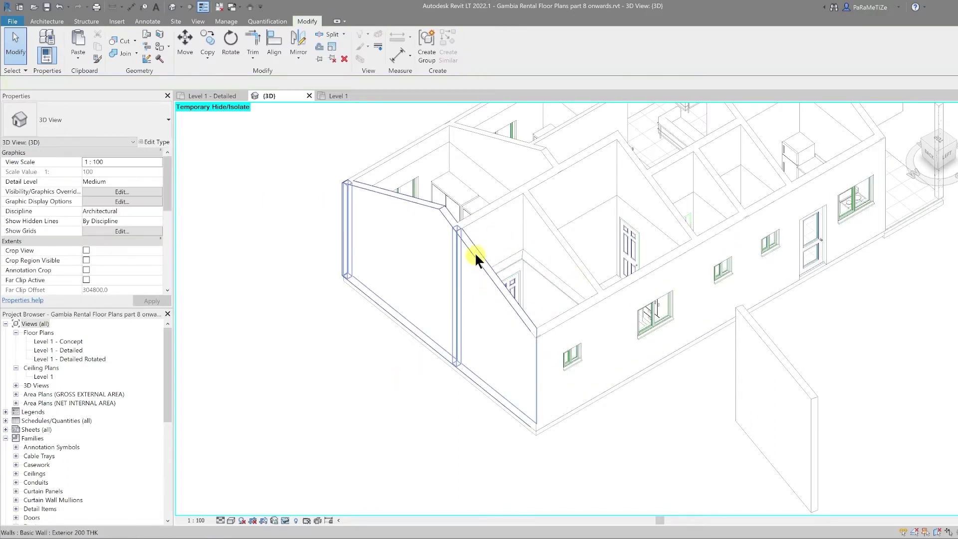
pyautogui.click(472, 248)
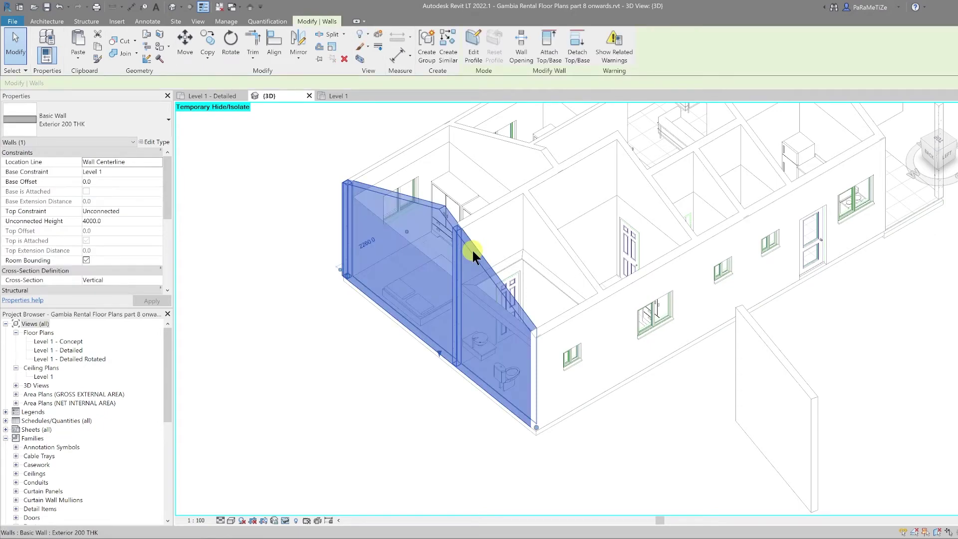
pyautogui.press('h')
pyautogui.press('h')
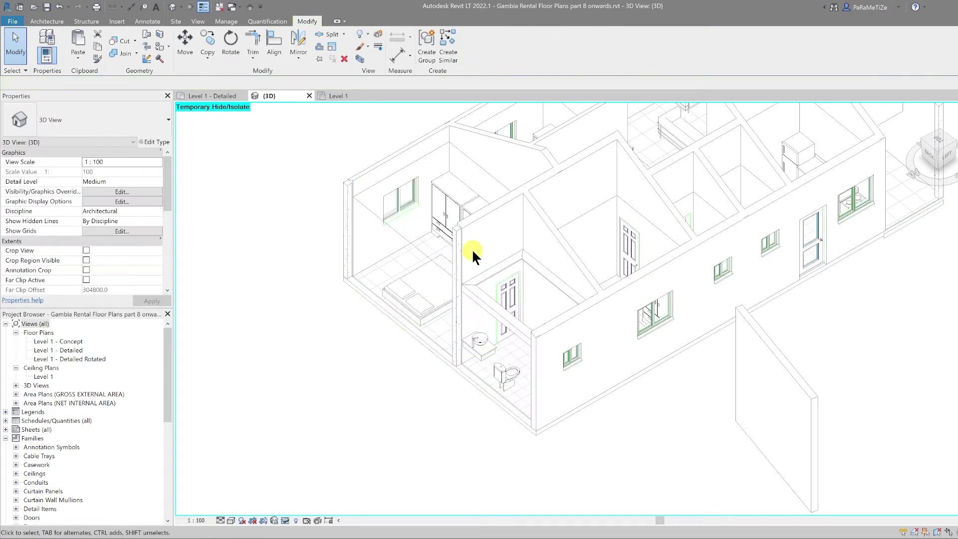
pyautogui.scroll(3, 472, 344)
pyautogui.keyDown('shift'); pyautogui.moveTo(478, 344); pyautogui.dragTo(440, 206, button='middle'); pyautogui.keyUp('shift')
pyautogui.keyDown('shift'); pyautogui.moveTo(370, 263); pyautogui.dragTo(465, 447, button='middle'); pyautogui.keyUp('shift')
pyautogui.scroll(-3, 465, 448)
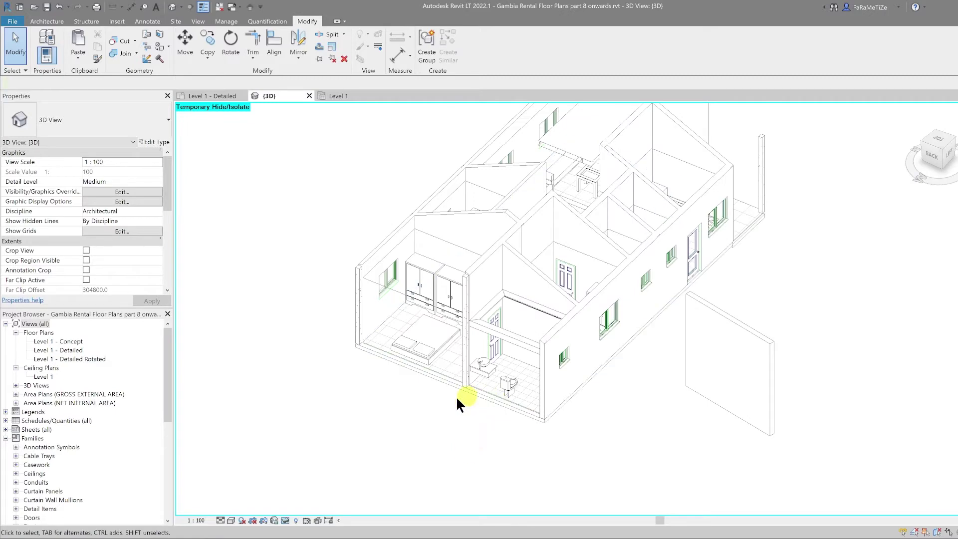
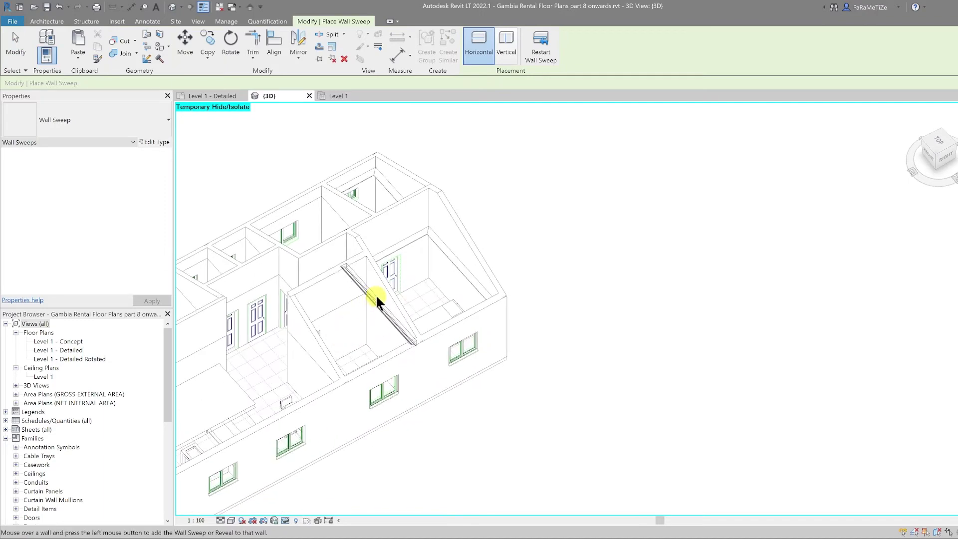
# Run a cornice wall sweep around the walls of the bedroom next to the large end bedroom.
pyautogui.click(376, 300)
pyautogui.click(334, 284)
pyautogui.keyDown('shift'); pyautogui.moveTo(427, 346); pyautogui.dragTo(670, 209, button='middle'); pyautogui.keyUp('shift')
pyautogui.press('Escape')
pyautogui.click(913, 525)
pyautogui.click(410, 178)
pyautogui.click(690, 239)
pyautogui.keyDown('shift'); pyautogui.moveTo(690, 239); pyautogui.dragTo(778, 318, button='middle'); pyautogui.keyUp('shift')
pyautogui.keyDown('shift'); pyautogui.moveTo(623, 210); pyautogui.dragTo(730, 306, button='middle'); pyautogui.keyUp('shift')
pyautogui.press('Escape')
pyautogui.keyDown('shift'); pyautogui.moveTo(573, 317); pyautogui.dragTo(614, 267, button='middle'); pyautogui.keyUp('shift')
# Create a similar wall sweep along the walls of the bedroom beside the corner bathroom.
pyautogui.click(605, 250)
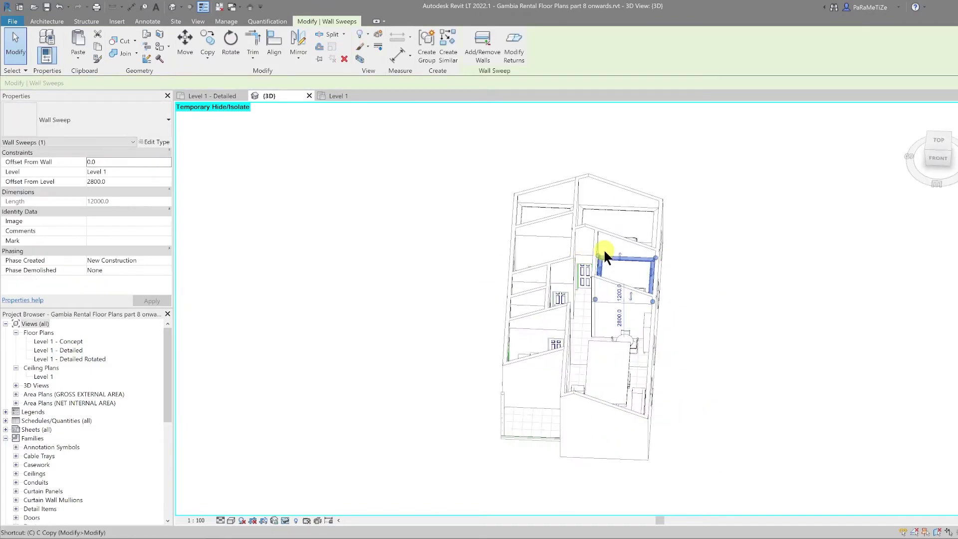
pyautogui.press('c')
pyautogui.press('s')
pyautogui.keyDown('shift'); pyautogui.moveTo(541, 244); pyautogui.dragTo(616, 277, button='middle'); pyautogui.keyUp('shift')
pyautogui.press('Escape')
pyautogui.press('Escape')
# Trim the new sweep's ends to the corners of the bedroom and set its Offset From Level to 2800.
pyautogui.click(623, 290)
pyautogui.moveTo(718, 330); pyautogui.dragTo(657, 299)
pyautogui.keyDown('shift'); pyautogui.moveTo(633, 310); pyautogui.dragTo(601, 250, button='middle'); pyautogui.keyUp('shift')
pyautogui.moveTo(352, 242); pyautogui.dragTo(556, 246)
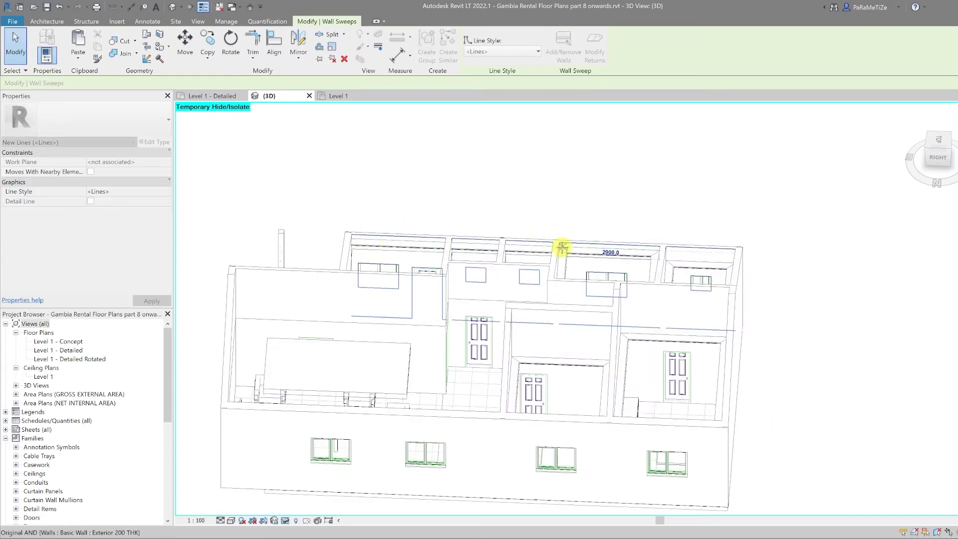
pyautogui.keyDown('shift'); pyautogui.moveTo(558, 248); pyautogui.dragTo(534, 272, button='middle'); pyautogui.keyUp('shift')
pyautogui.moveTo(576, 252); pyautogui.dragTo(648, 255)
pyautogui.click(142, 182)
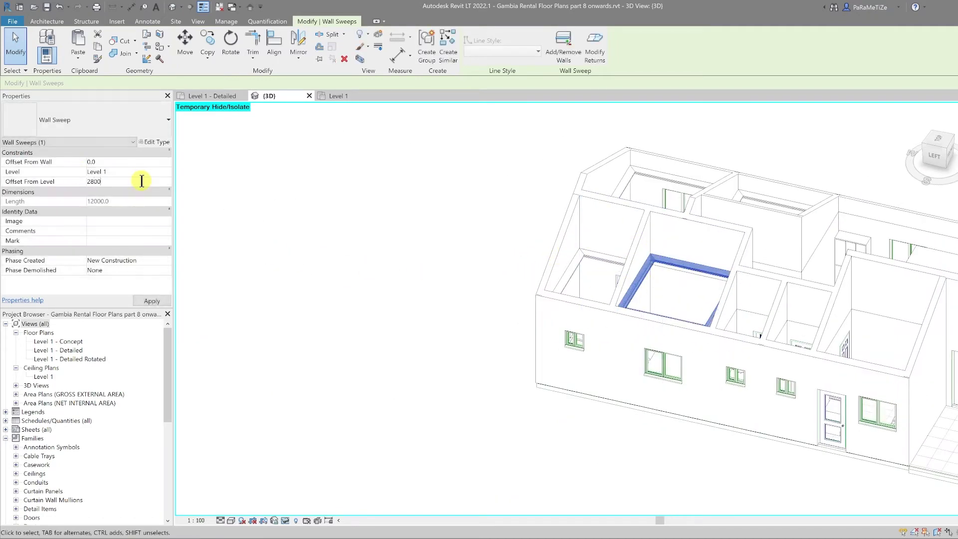
pyautogui.click(468, 418)
# Select all wall sweep instances to check which rooms already have a cornice.
pyautogui.scroll(-2, 468, 418)
pyautogui.click(601, 317)
pyautogui.press('s')
pyautogui.press('a')
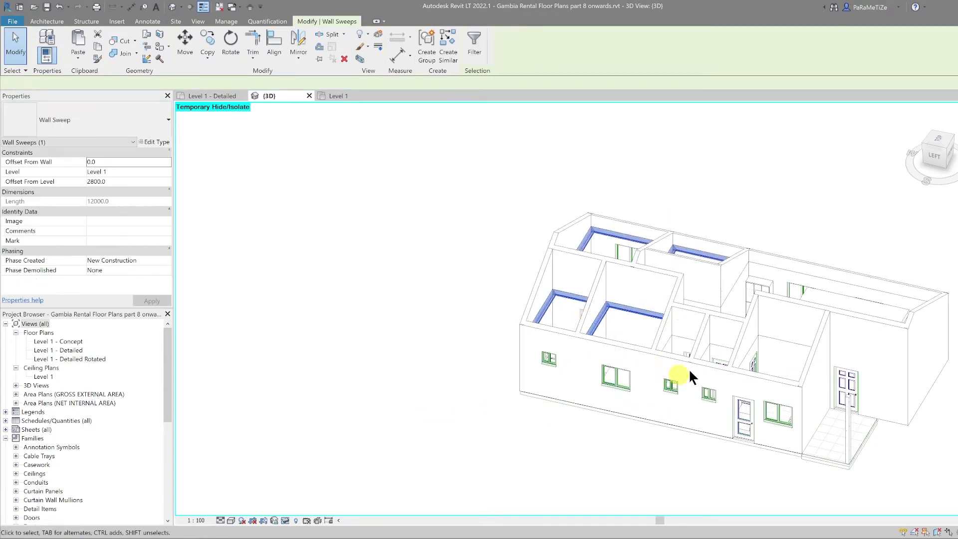
pyautogui.keyDown('shift'); pyautogui.moveTo(689, 368); pyautogui.dragTo(558, 416, button='middle'); pyautogui.keyUp('shift')
pyautogui.click(439, 115)
# Create a similar wall sweep on the walls of the first small room beside the middle bedroom, accepting the overlap warning.
pyautogui.click(557, 242)
pyautogui.click(445, 46)
pyautogui.keyDown('shift'); pyautogui.moveTo(591, 329); pyautogui.dragTo(674, 317, button='middle'); pyautogui.keyUp('shift')
pyautogui.scroll(3, 671, 339)
pyautogui.click(667, 345)
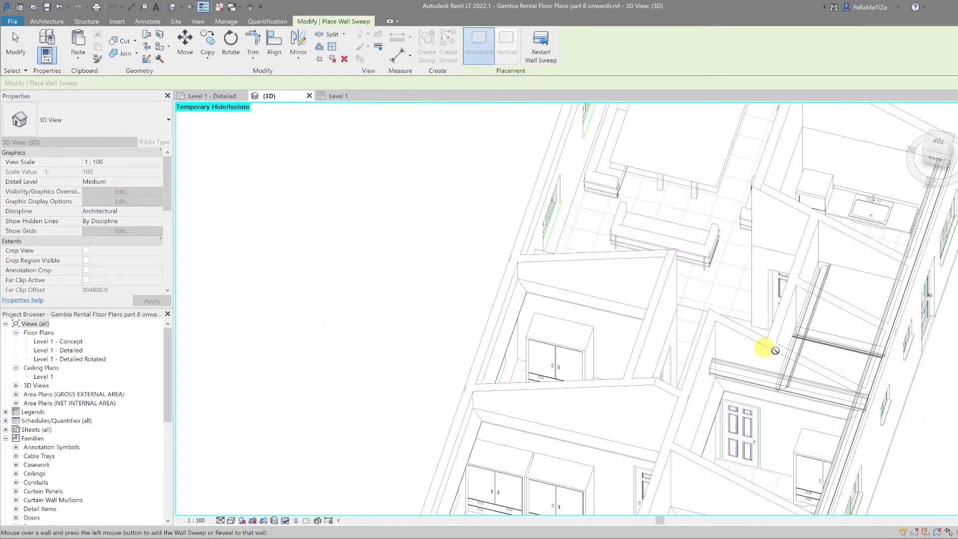
pyautogui.press('Escape')
pyautogui.click(911, 526)
# Trim the sweep's segments to the corners of the first small room so they no longer run along neighbouring rooms.
pyautogui.click(800, 345)
pyautogui.moveTo(820, 261); pyautogui.dragTo(810, 330)
pyautogui.moveTo(824, 264); pyautogui.dragTo(721, 253, button='middle')
pyautogui.moveTo(849, 150); pyautogui.dragTo(769, 336)
pyautogui.moveTo(713, 381); pyautogui.dragTo(704, 252, button='middle')
pyautogui.scroll(-1, 703, 252)
pyautogui.moveTo(681, 450); pyautogui.dragTo(741, 247)
pyautogui.keyDown('shift'); pyautogui.moveTo(734, 264); pyautogui.dragTo(479, 309, button='middle'); pyautogui.keyUp('shift')
pyautogui.moveTo(631, 266); pyautogui.dragTo(623, 262)
pyautogui.moveTo(698, 149); pyautogui.dragTo(664, 197)
pyautogui.keyDown('shift'); pyautogui.moveTo(661, 214); pyautogui.dragTo(574, 299, button='middle'); pyautogui.keyUp('shift')
pyautogui.click(571, 348)
pyautogui.keyDown('shift'); pyautogui.moveTo(569, 350); pyautogui.dragTo(602, 292, button='middle'); pyautogui.keyUp('shift')
# Place a similar wall sweep along the walls of the second small room, between the first one and the kitchen.
pyautogui.click(635, 246)
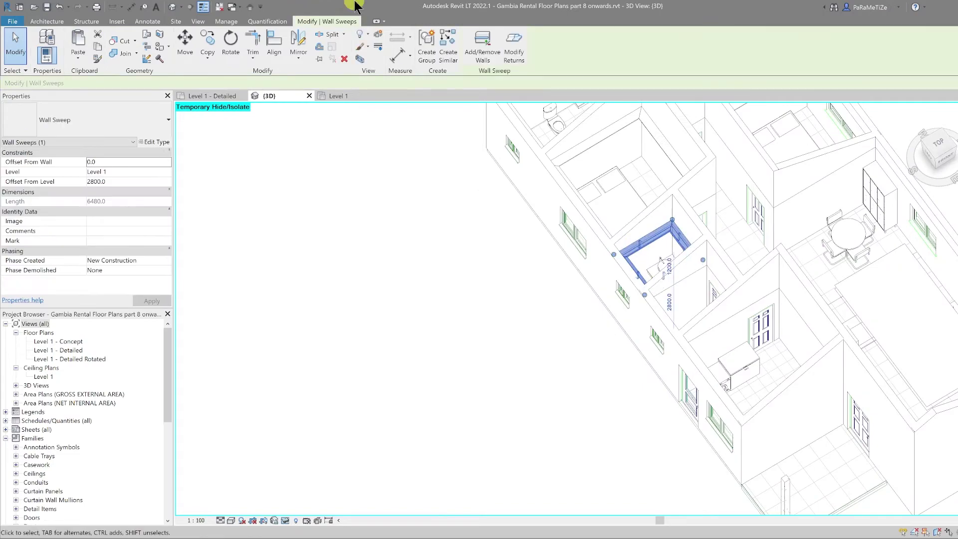
pyautogui.click(478, 48)
pyautogui.keyDown('shift'); pyautogui.moveTo(682, 276); pyautogui.dragTo(497, 269, button='middle'); pyautogui.keyUp('shift')
pyautogui.press('Escape')
pyautogui.keyDown('shift'); pyautogui.moveTo(738, 238); pyautogui.dragTo(720, 210, button='middle'); pyautogui.keyUp('shift')
# Pull the sweep's ends back to the corners of the second small room.
pyautogui.click(722, 210)
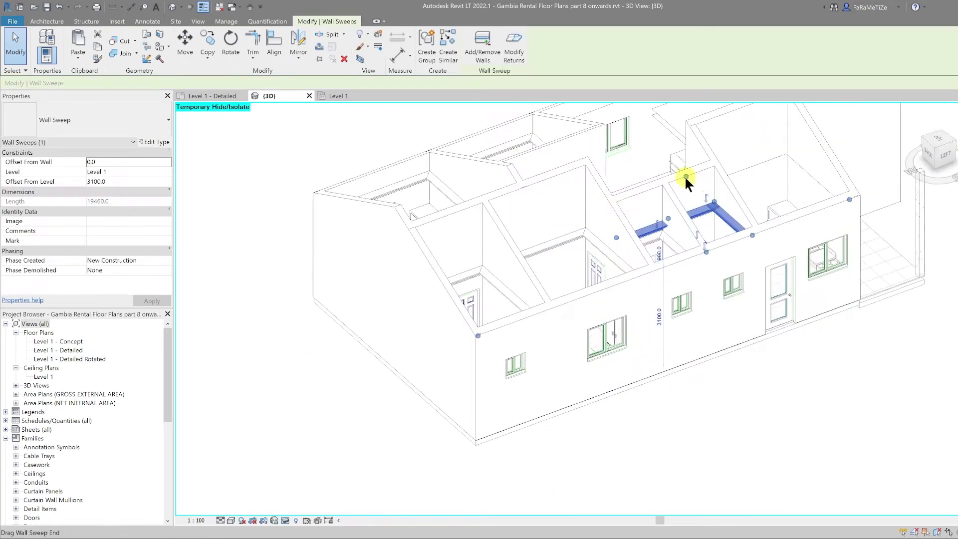
pyautogui.keyDown('shift'); pyautogui.moveTo(623, 236); pyautogui.dragTo(666, 235, button='middle'); pyautogui.keyUp('shift')
pyautogui.keyDown('shift'); pyautogui.moveTo(705, 260); pyautogui.dragTo(577, 280, button='middle'); pyautogui.keyUp('shift')
pyautogui.moveTo(549, 286); pyautogui.dragTo(639, 318)
pyautogui.click(766, 304)
# Place a new wall sweep along the kitchen walls and accept the overlap warning.
pyautogui.keyDown('shift'); pyautogui.moveTo(766, 303); pyautogui.dragTo(612, 280, button='middle'); pyautogui.keyUp('shift')
pyautogui.click(614, 280)
pyautogui.click(482, 45)
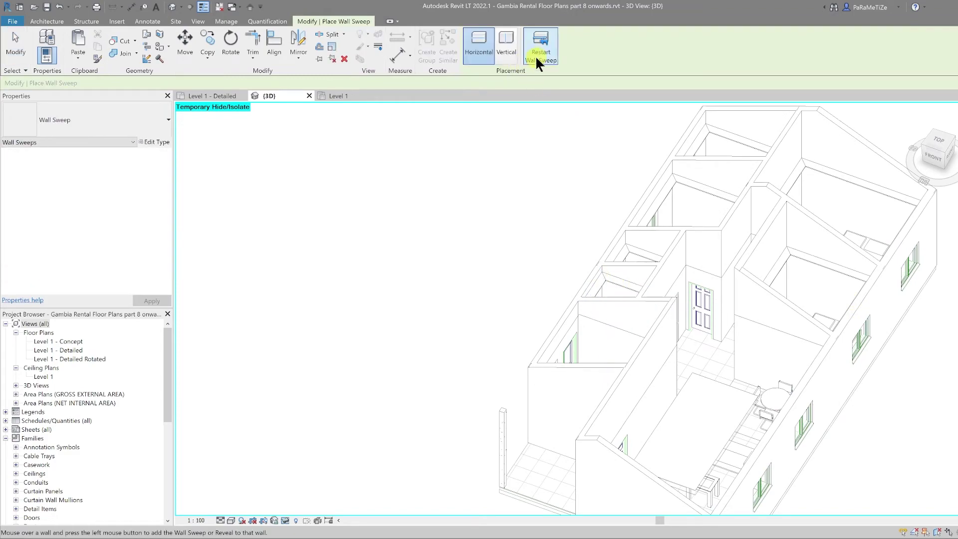
pyautogui.keyDown('shift'); pyautogui.moveTo(580, 313); pyautogui.dragTo(593, 274, button='middle'); pyautogui.keyUp('shift')
pyautogui.press('Escape')
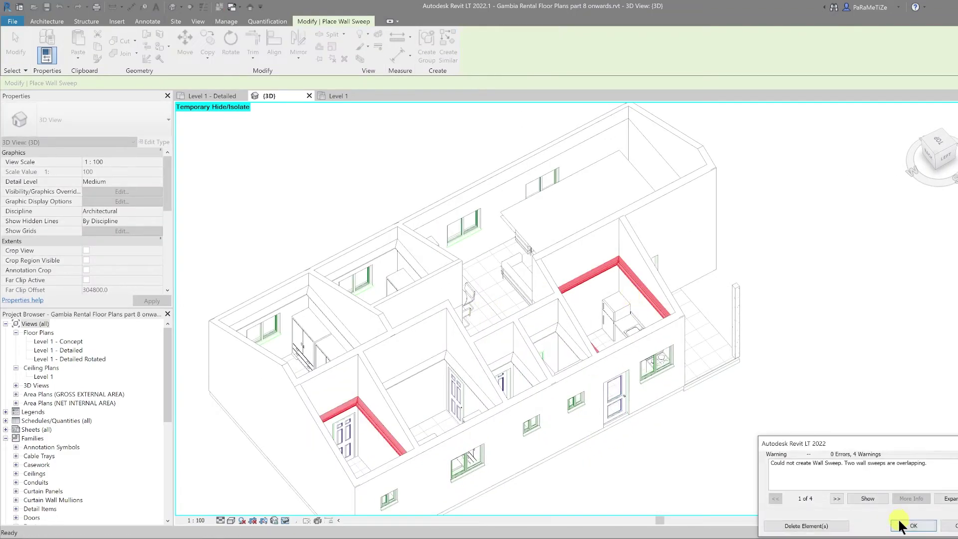
pyautogui.click(901, 526)
# Trim the ends of the kitchen sweep to the corners of the kitchen.
pyautogui.keyDown('shift'); pyautogui.moveTo(653, 294); pyautogui.dragTo(558, 341, button='middle'); pyautogui.keyUp('shift')
pyautogui.click(524, 330)
pyautogui.moveTo(707, 153); pyautogui.dragTo(500, 314)
pyautogui.keyDown('shift'); pyautogui.moveTo(500, 313); pyautogui.dragTo(669, 277, button='middle'); pyautogui.keyUp('shift')
# Create a similar wall sweep along the hallway walls and the partition between the living area and the bedroom.
pyautogui.click(453, 57)
pyautogui.keyDown('shift'); pyautogui.moveTo(630, 210); pyautogui.dragTo(559, 249, button='middle'); pyautogui.keyUp('shift')
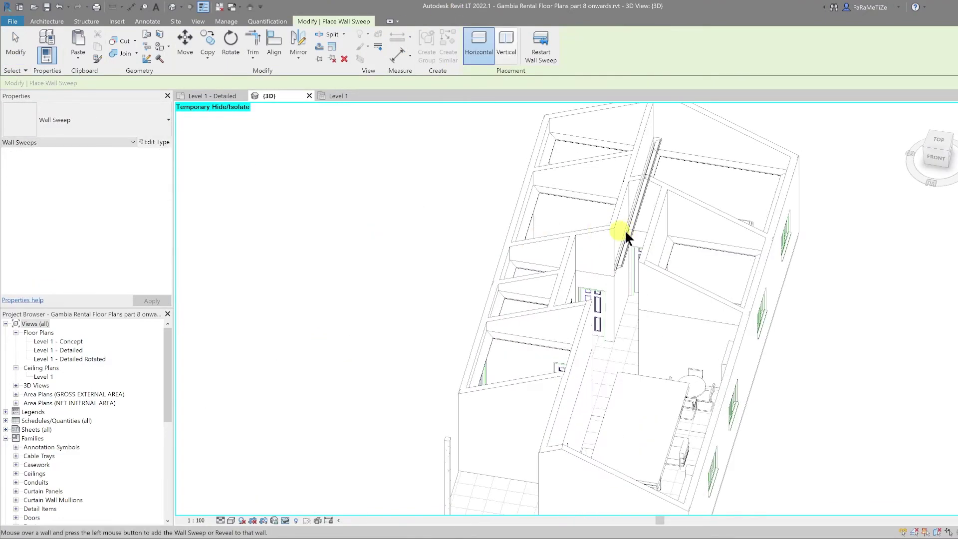
pyautogui.scroll(3, 619, 229)
pyautogui.keyDown('shift'); pyautogui.moveTo(640, 229); pyautogui.dragTo(714, 232, button='middle'); pyautogui.keyUp('shift')
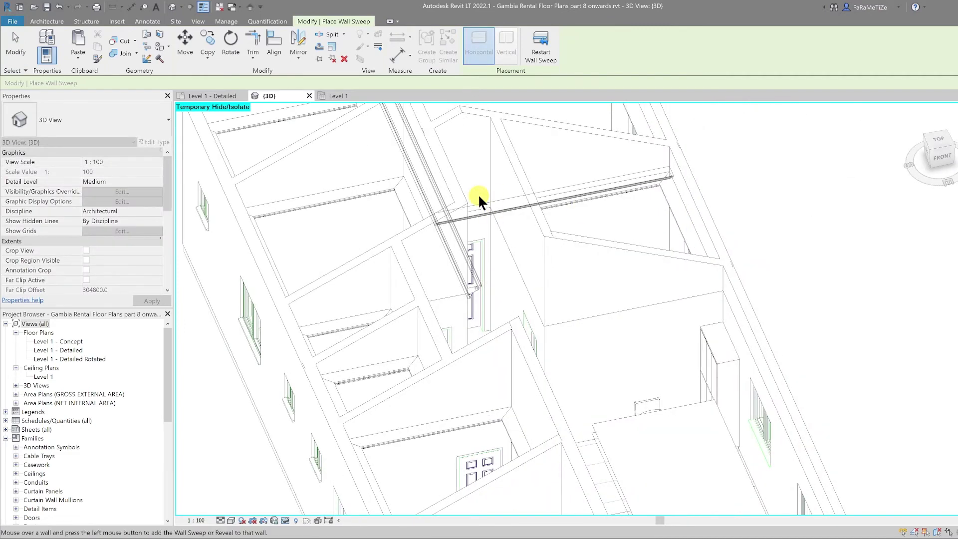
pyautogui.click(579, 275)
pyautogui.click(740, 339)
# Add the living area's remaining walls to the same sweep and accept the overlap warning.
pyautogui.scroll(-4, 702, 362)
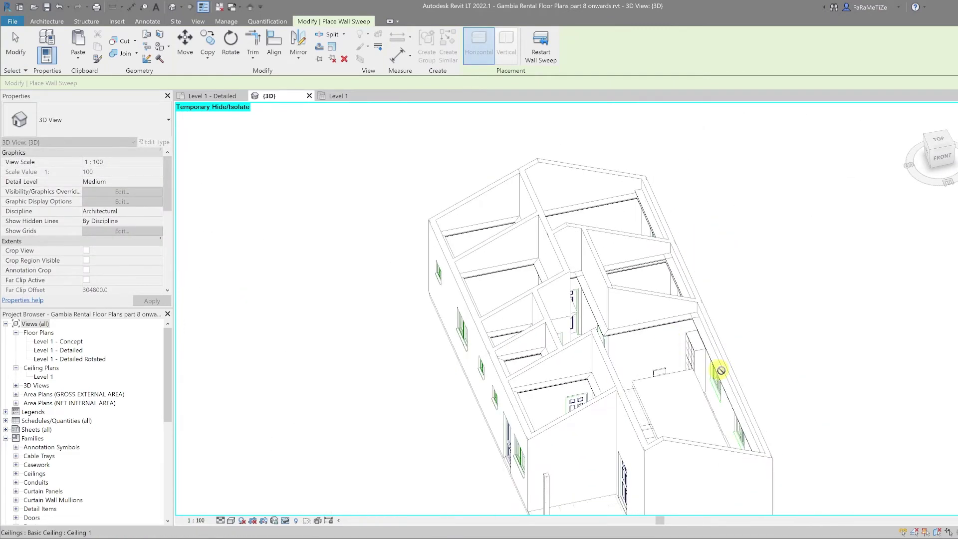
pyautogui.keyDown('shift'); pyautogui.moveTo(702, 364); pyautogui.dragTo(360, 388, button='middle'); pyautogui.keyUp('shift')
pyautogui.click(378, 381)
pyautogui.keyDown('shift'); pyautogui.moveTo(502, 391); pyautogui.dragTo(486, 419, button='middle'); pyautogui.keyUp('shift')
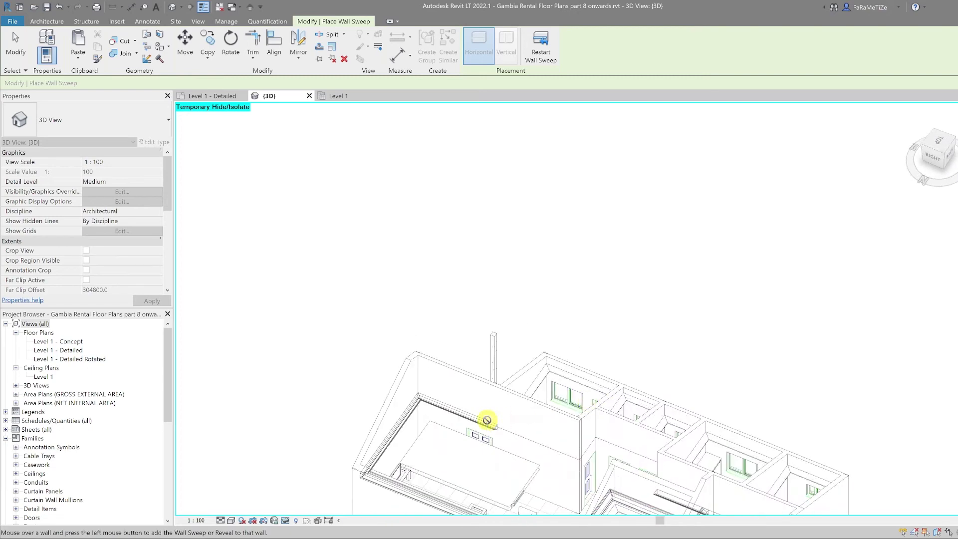
pyautogui.keyDown('shift'); pyautogui.moveTo(590, 451); pyautogui.dragTo(706, 438, button='middle'); pyautogui.keyUp('shift')
pyautogui.click(675, 378)
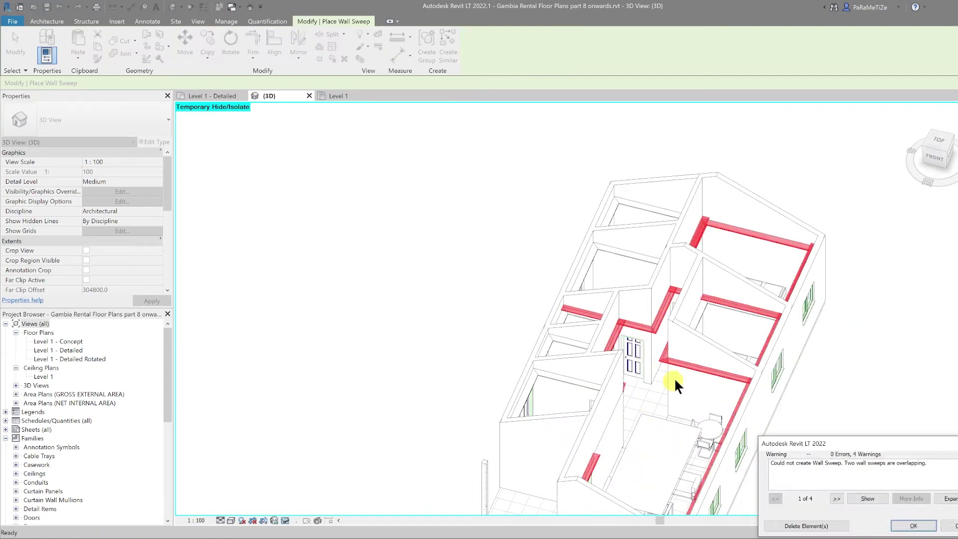
pyautogui.click(913, 525)
# Pull the sweep's long exterior-wall segment back to the living area's corner and shorten the segment on the bedroom partition.
pyautogui.keyDown('shift'); pyautogui.moveTo(906, 531); pyautogui.dragTo(648, 300, button='middle'); pyautogui.keyUp('shift')
pyautogui.click(530, 149)
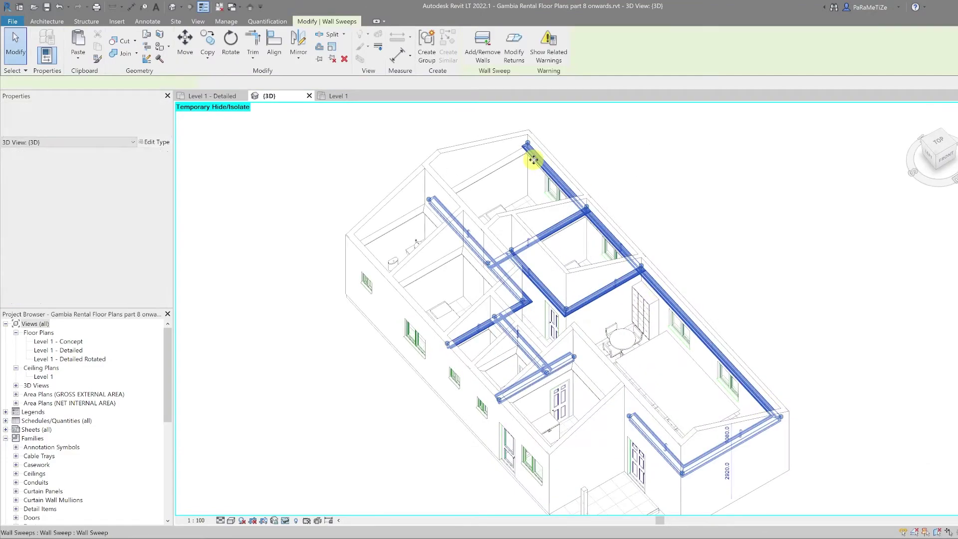
pyautogui.moveTo(531, 149); pyautogui.dragTo(640, 266)
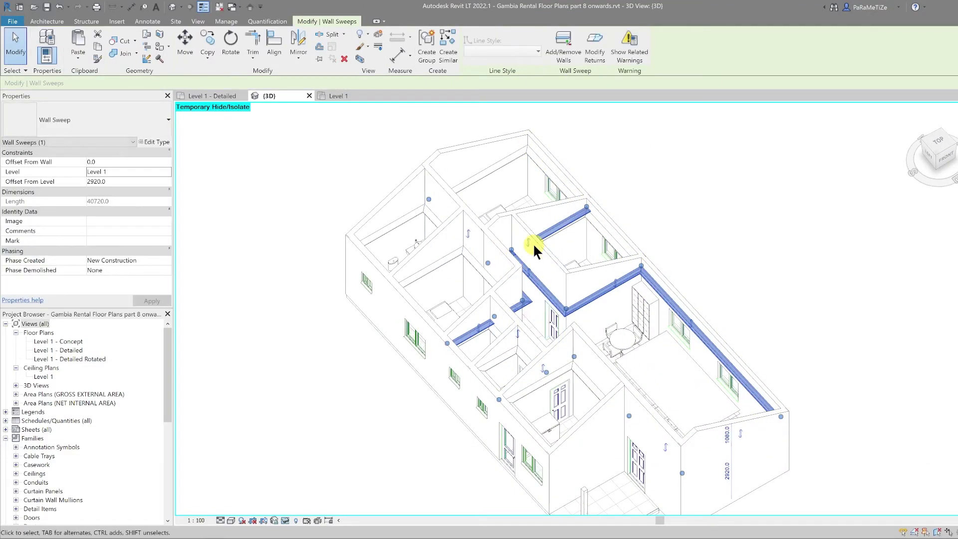
pyautogui.scroll(3, 533, 244)
pyautogui.moveTo(649, 191); pyautogui.dragTo(454, 266)
pyautogui.scroll(-3, 455, 267)
# Trim the hallway segments of the sweep back to the hallway's corners.
pyautogui.keyDown('shift'); pyautogui.moveTo(569, 310); pyautogui.dragTo(522, 302, button='middle'); pyautogui.keyUp('shift')
pyautogui.moveTo(640, 180); pyautogui.dragTo(579, 273)
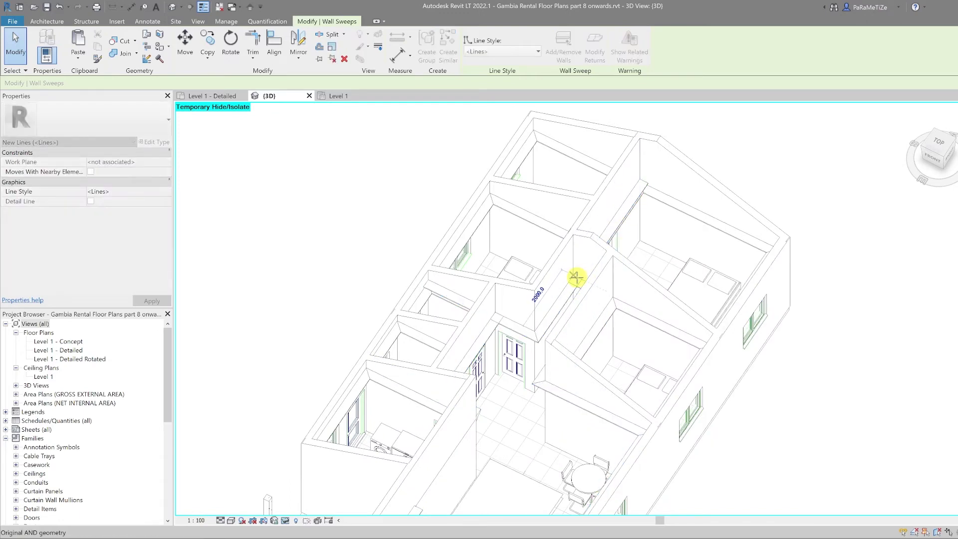
pyautogui.press('Escape')
pyautogui.keyDown('shift'); pyautogui.moveTo(663, 291); pyautogui.dragTo(555, 344, button='middle'); pyautogui.keyUp('shift')
pyautogui.moveTo(562, 342); pyautogui.dragTo(531, 400)
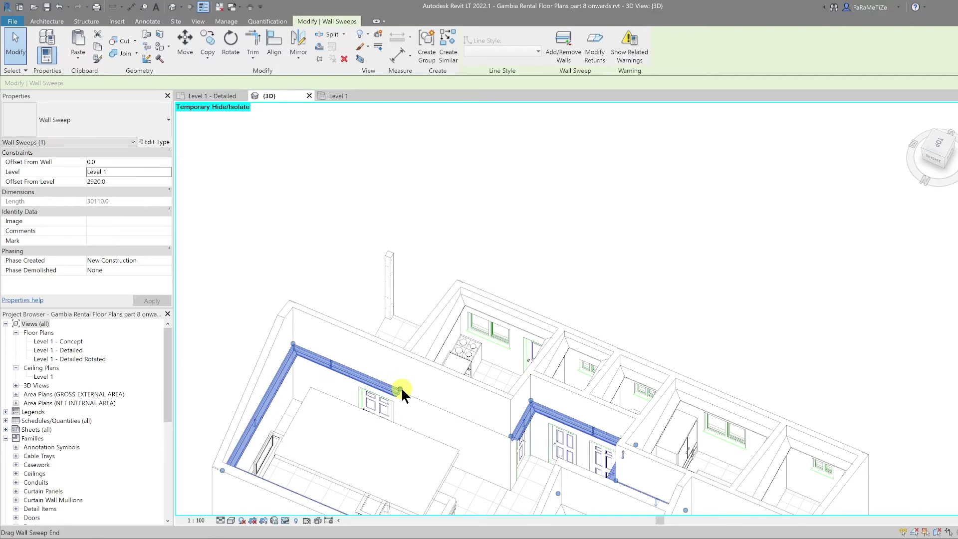
# Extend the living area's sweep segment along the inner wall until it meets the hallway segment at the corner.
pyautogui.press('l')
pyautogui.press('i')
pyautogui.press('Escape')
pyautogui.scroll(3, 517, 441)
pyautogui.press('Escape')
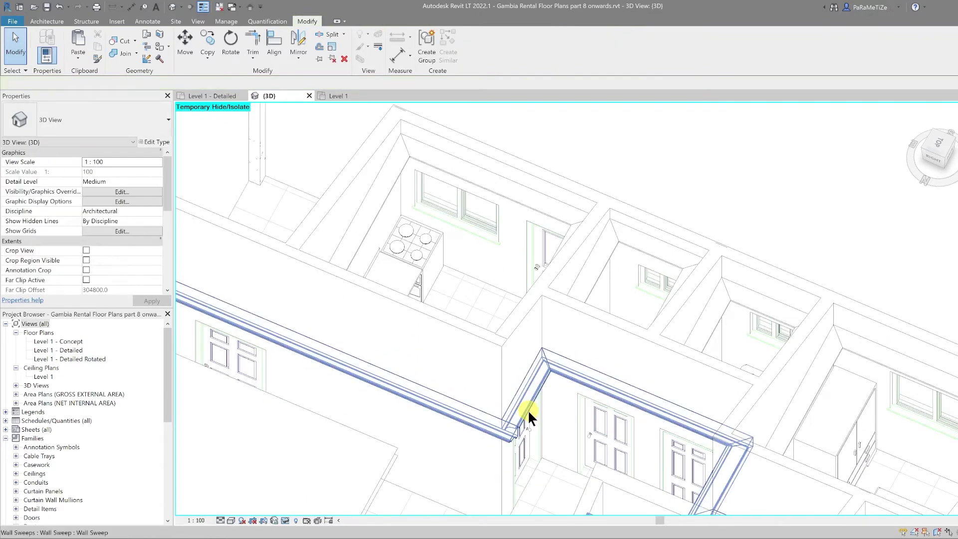
pyautogui.click(500, 422)
pyautogui.press('l')
pyautogui.press('i')
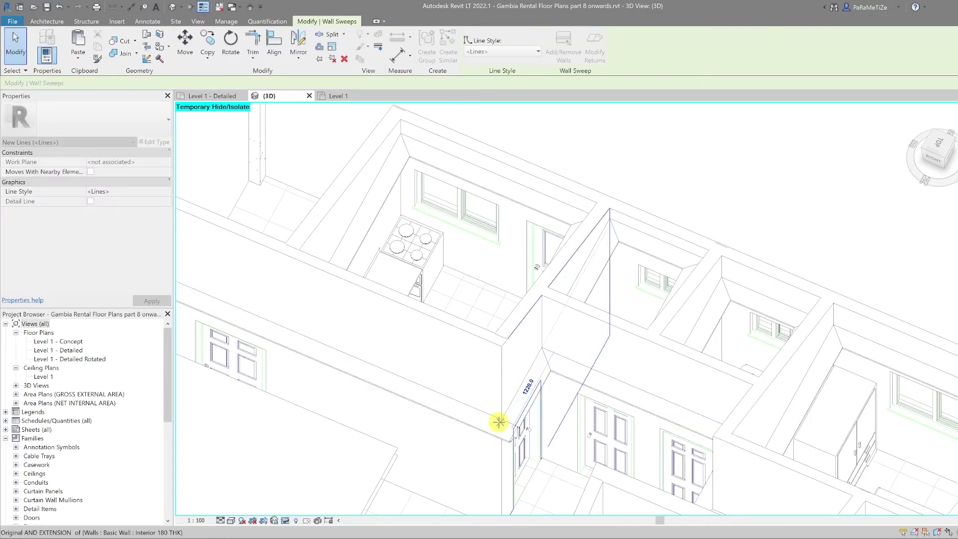
pyautogui.press('Escape')
# Select all the wall sweeps in the model and check their run through every room.
pyautogui.click(484, 435)
pyautogui.scroll(-5, 519, 431)
pyautogui.keyDown('shift'); pyautogui.moveTo(546, 384); pyautogui.dragTo(518, 386, button='middle'); pyautogui.keyUp('shift')
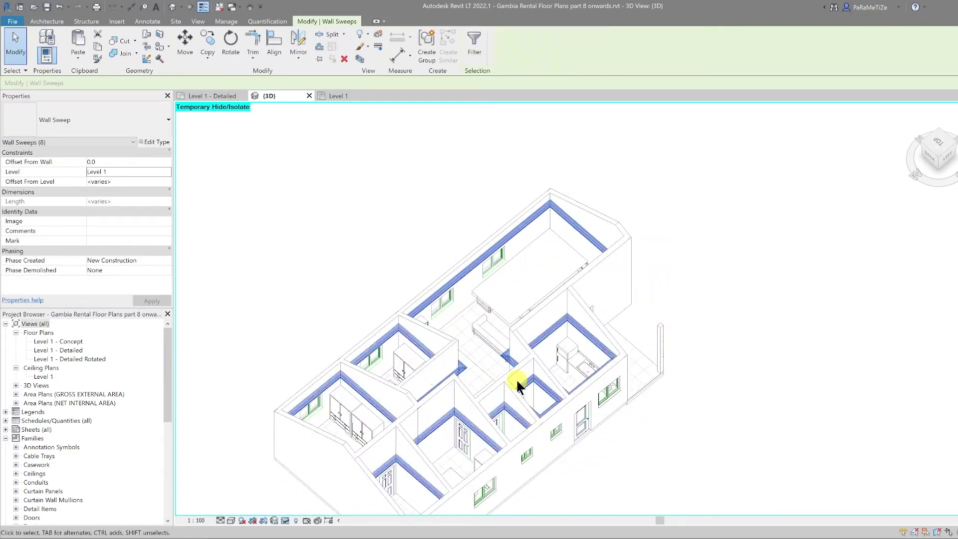
pyautogui.click(259, 171)
# Change the main ceiling covering the house from Basic Ceiling to the Compound Ceiling type Ceiling 2.
pyautogui.keyDown('shift'); pyautogui.moveTo(392, 228); pyautogui.dragTo(414, 325, button='middle'); pyautogui.keyUp('shift')
pyautogui.scroll(3, 392, 297)
pyautogui.scroll(2, 382, 325)
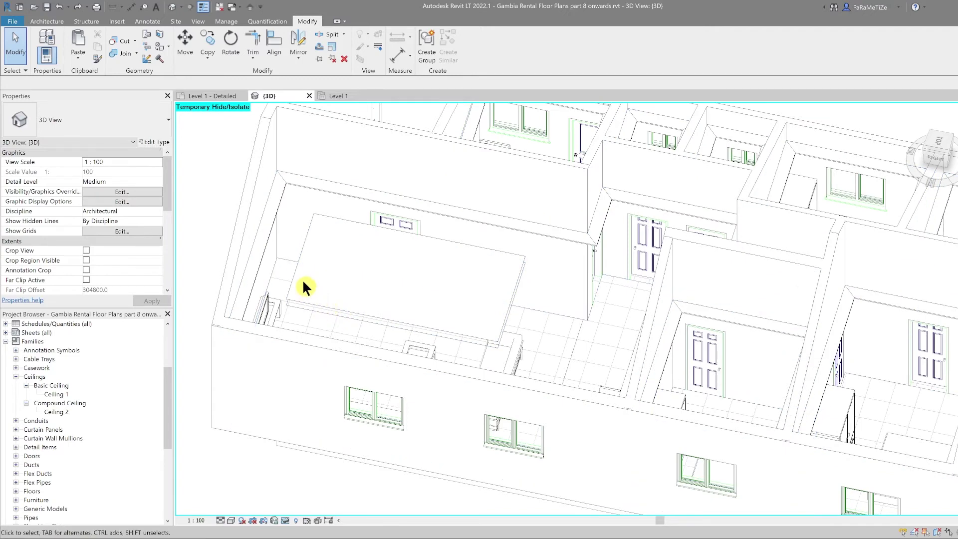
pyautogui.click(321, 311)
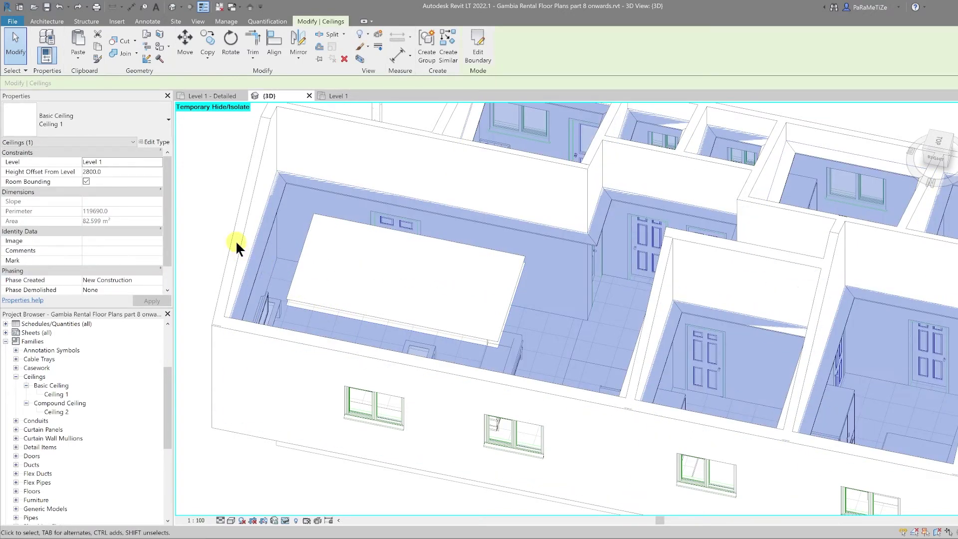
pyautogui.click(88, 126)
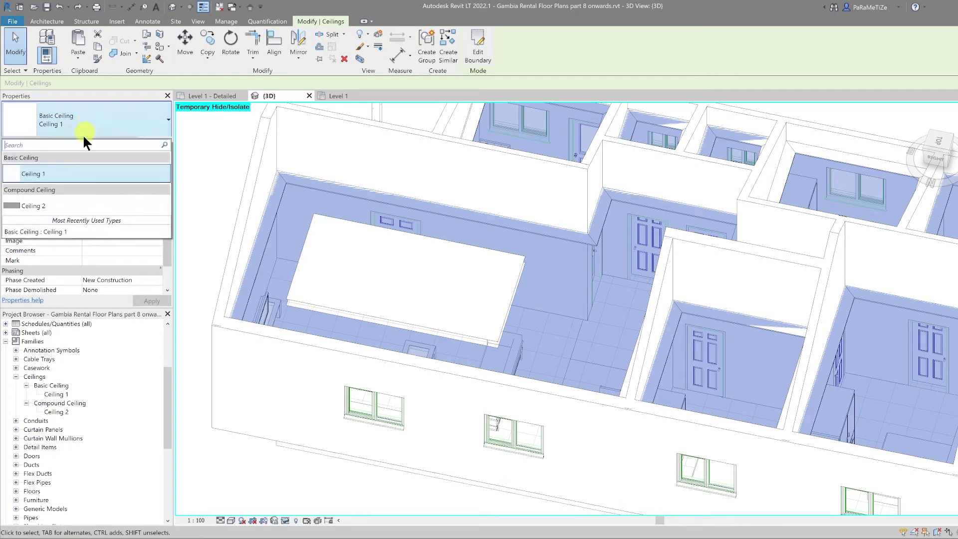
pyautogui.click(64, 204)
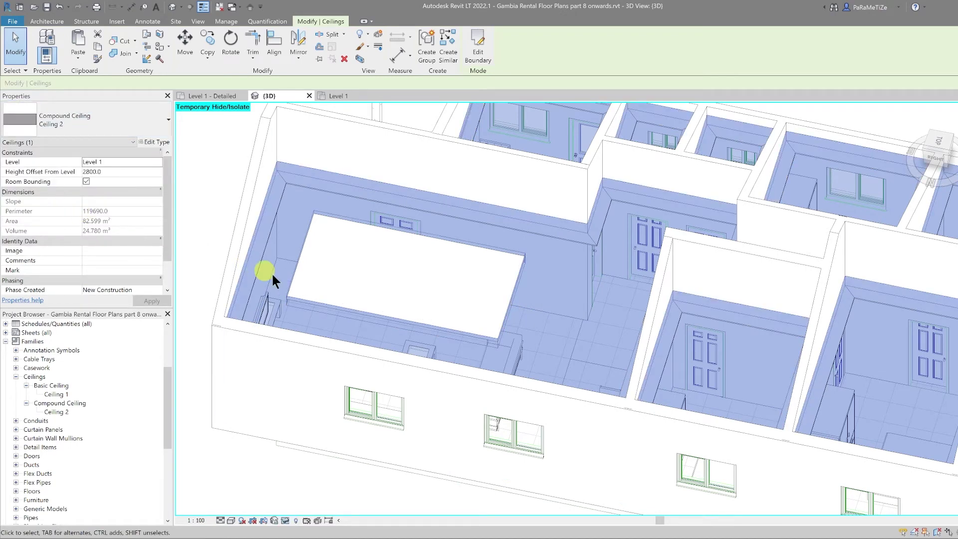
# Set the structure layer thickness of the Ceiling 2 type to 50 mm.
pyautogui.click(156, 142)
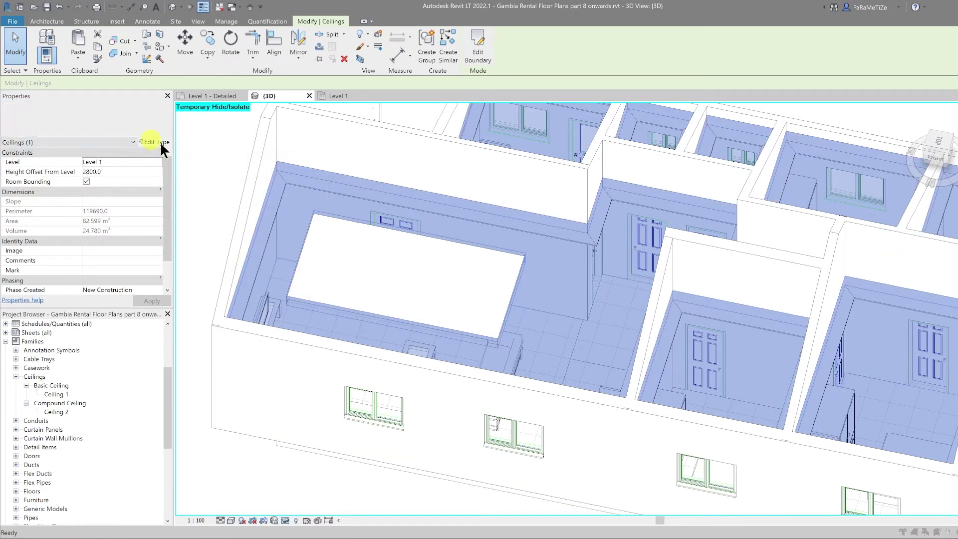
pyautogui.click(467, 228)
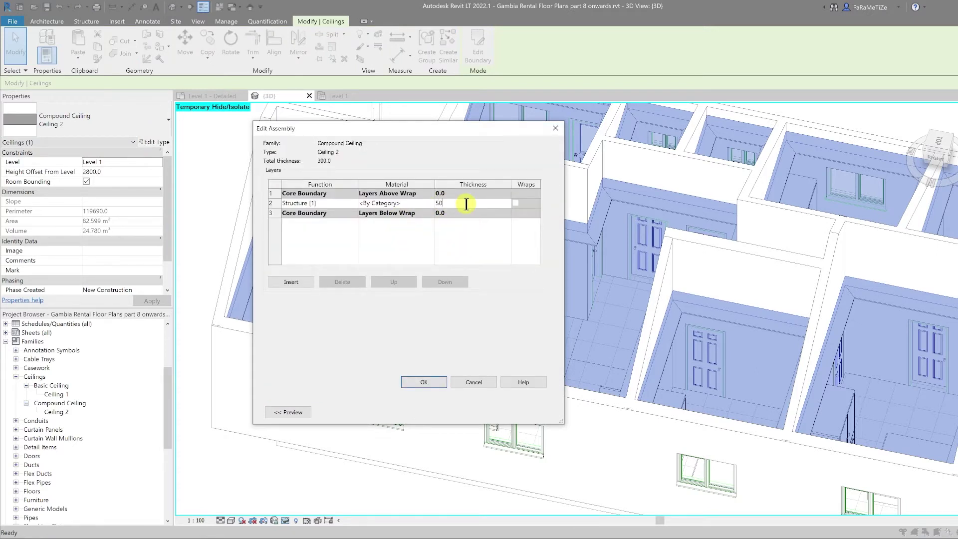
pyautogui.click(423, 383)
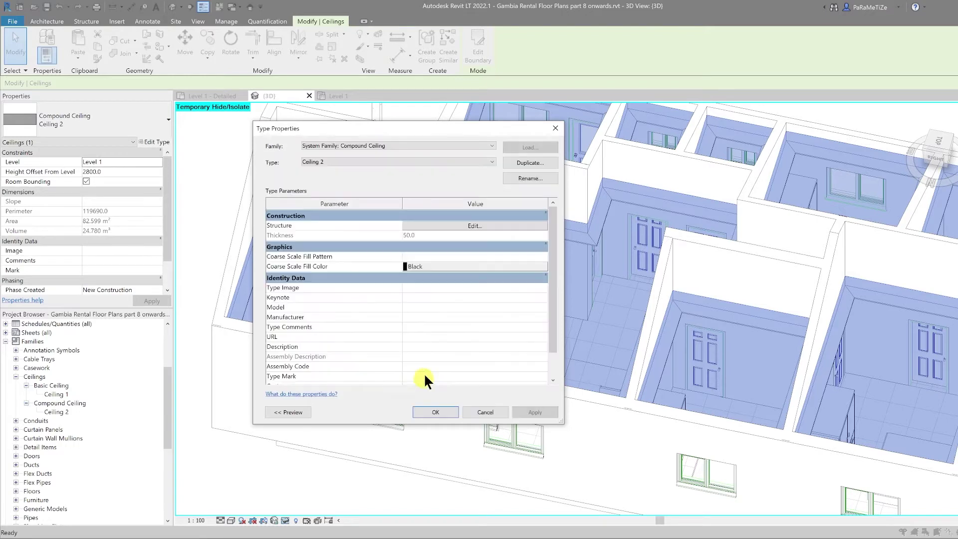
pyautogui.press('Return')
# Change the rectangular ceiling panel over the living area to the Compound Ceiling type Ceiling 2.
pyautogui.click(445, 327)
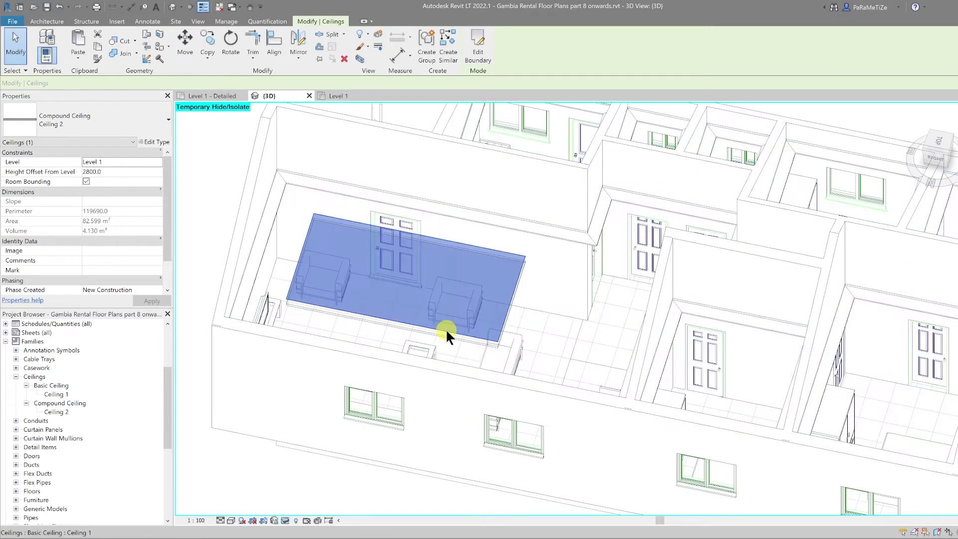
pyautogui.click(125, 128)
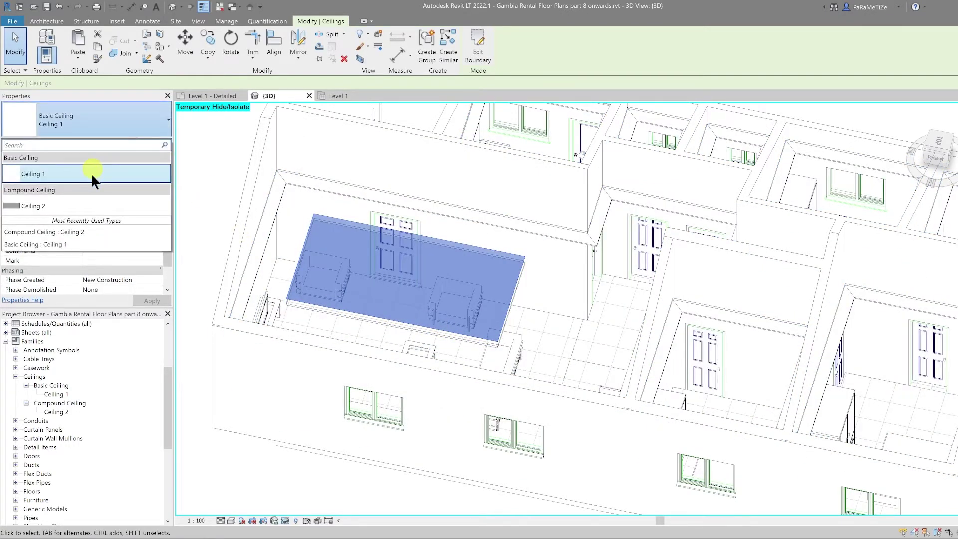
pyautogui.click(92, 205)
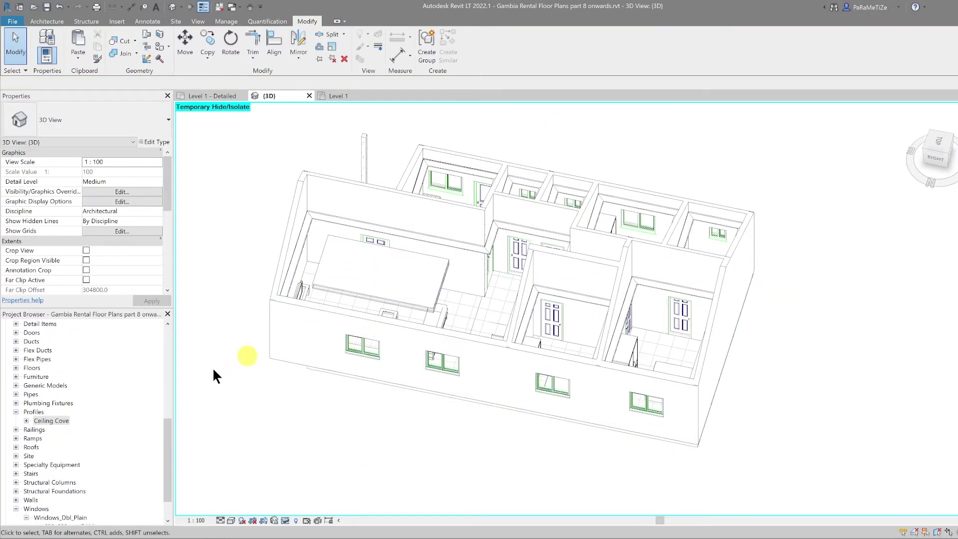
# Open the Ceiling Cove profile family for editing and create a new generic model family from a template.
pyautogui.rightClick(49, 419)
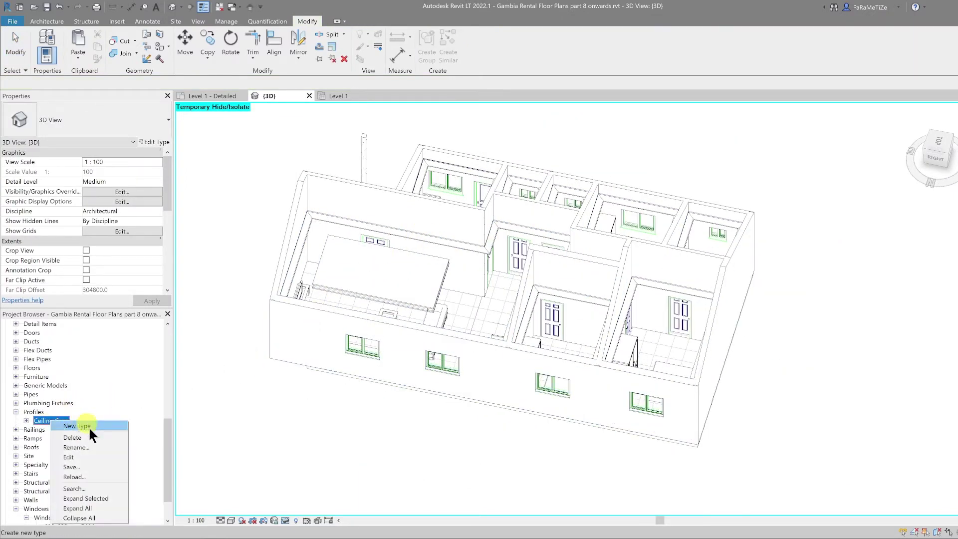
pyautogui.click(74, 455)
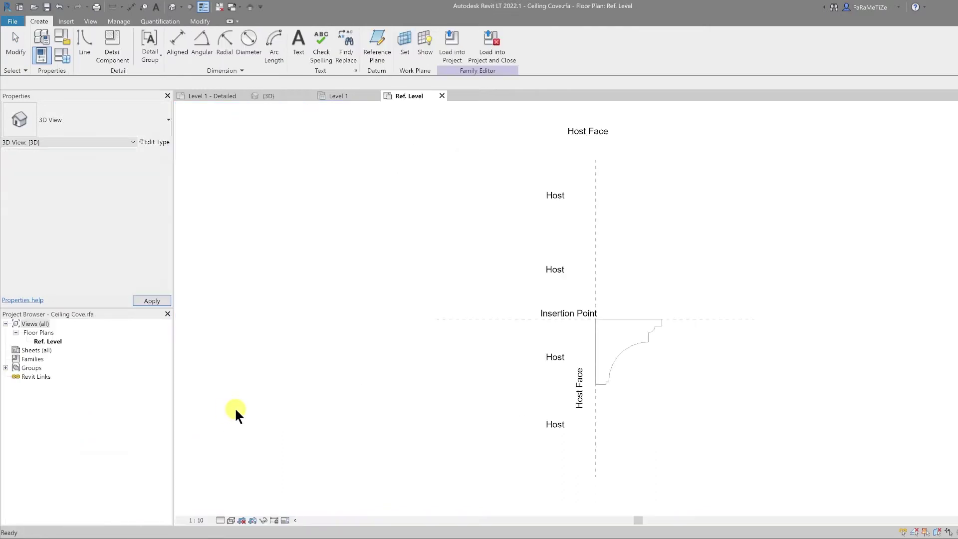
pyautogui.click(12, 22)
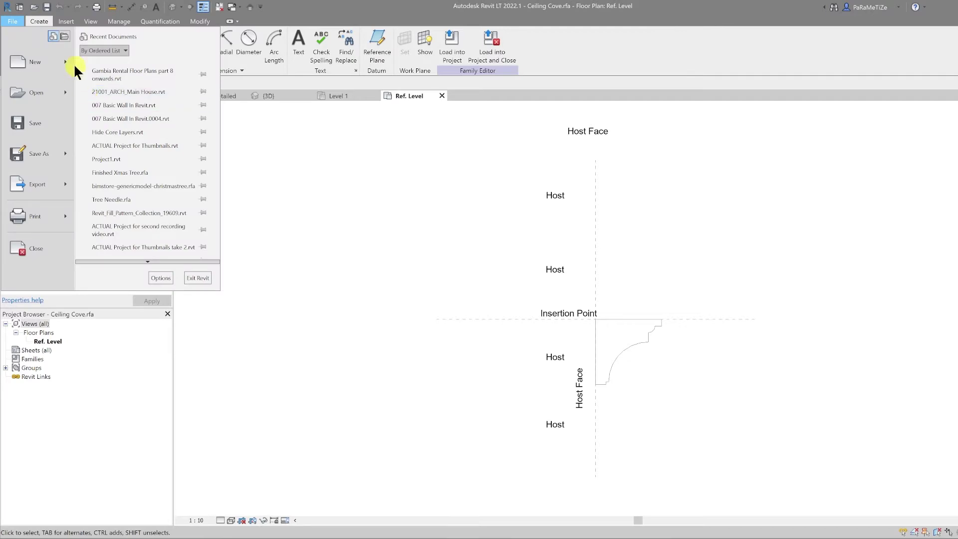
pyautogui.moveTo(65, 69)
pyautogui.click(103, 100)
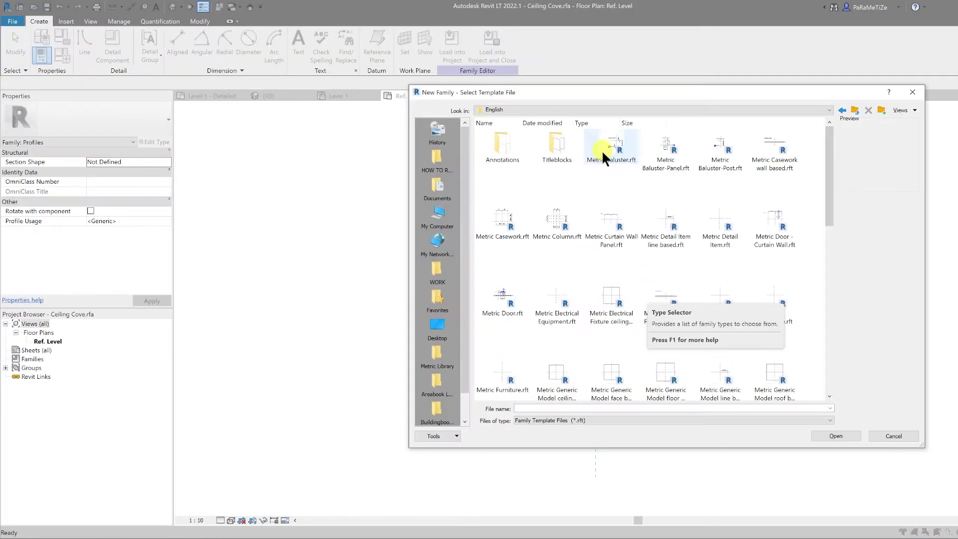
pyautogui.click(834, 436)
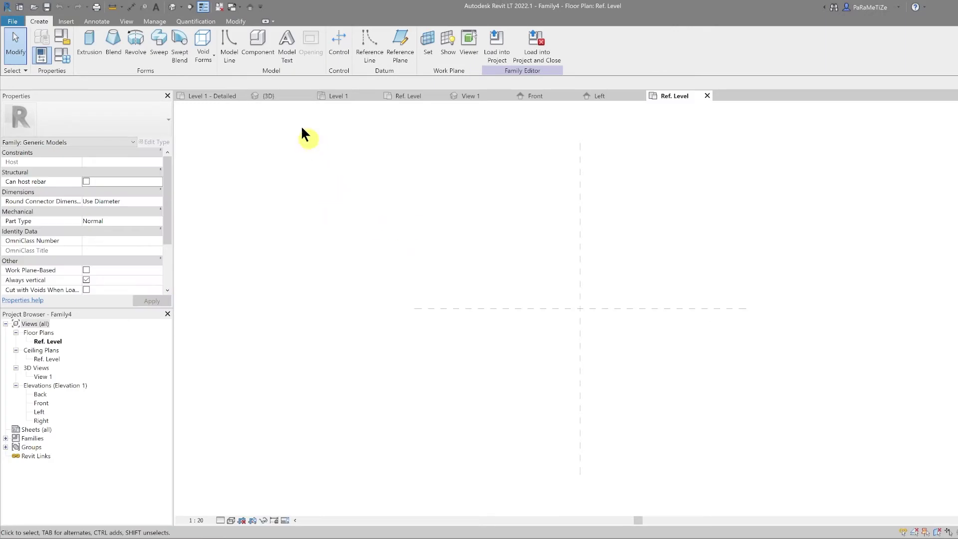
# Draw vertical reference planes about 1378 mm left and 434 mm right of centre, and horizontal ones above (about 762 mm) and below it.
pyautogui.click(398, 53)
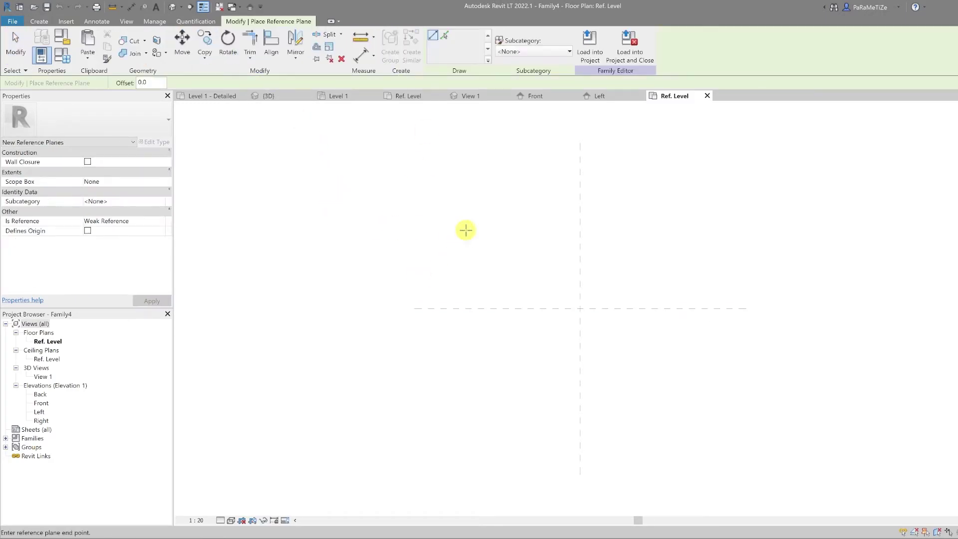
pyautogui.click(465, 380)
pyautogui.click(430, 358)
pyautogui.click(633, 358)
pyautogui.click(451, 245)
pyautogui.click(638, 245)
pyautogui.click(616, 226)
pyautogui.click(616, 378)
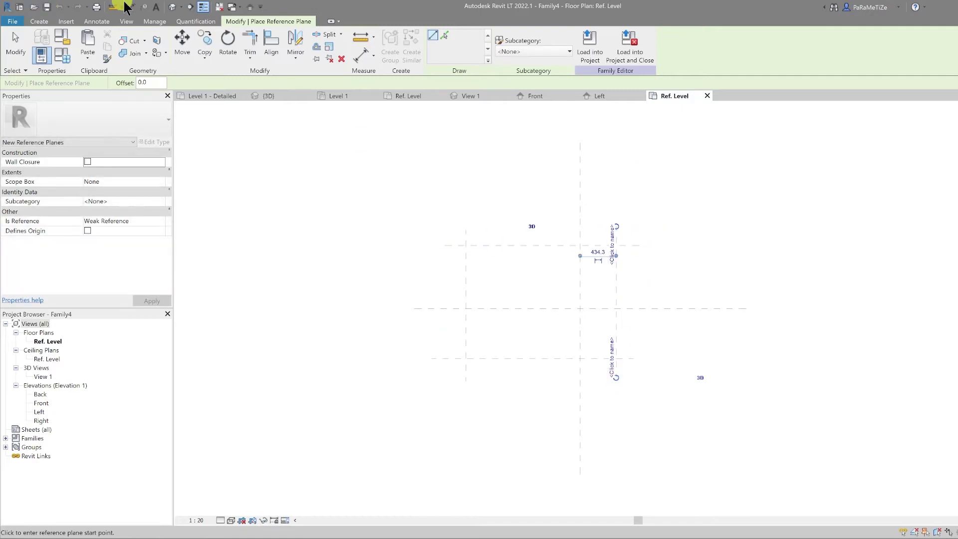
# Dimension the outer reference planes through the centre planes in both directions and constrain the spacings as equal.
pyautogui.click(130, 7)
pyautogui.click(464, 236)
pyautogui.click(616, 235)
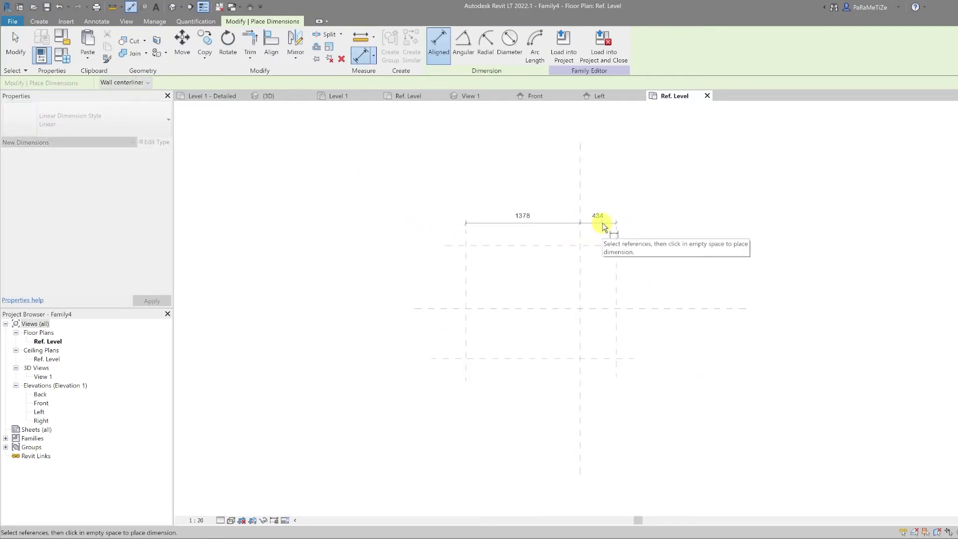
pyautogui.click(605, 218)
pyautogui.click(474, 245)
pyautogui.click(485, 308)
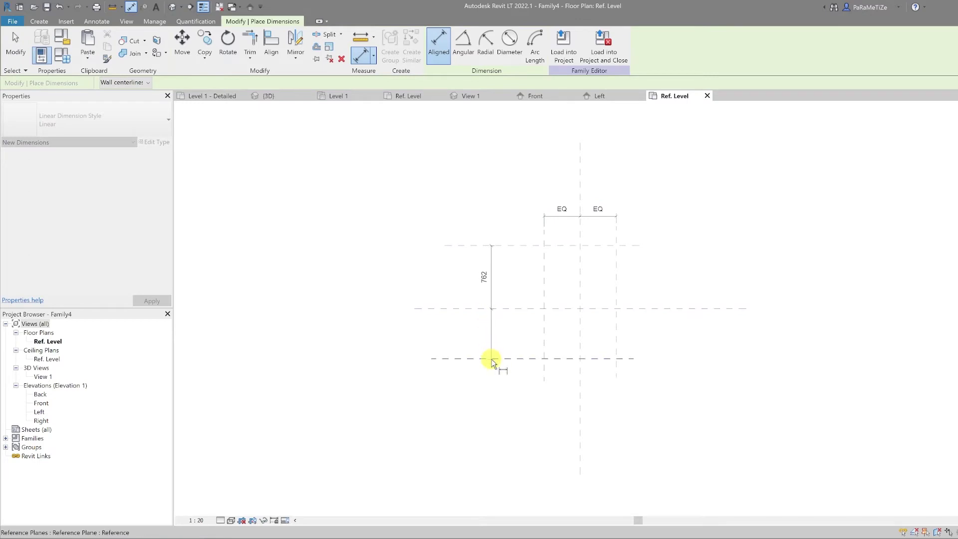
pyautogui.click(492, 358)
pyautogui.click(497, 337)
pyautogui.click(516, 303)
# Add overall dimensions between the outer horizontal reference planes and between the outer vertical reference planes.
pyautogui.click(462, 259)
pyautogui.click(457, 359)
pyautogui.click(455, 348)
pyautogui.click(545, 245)
pyautogui.click(610, 194)
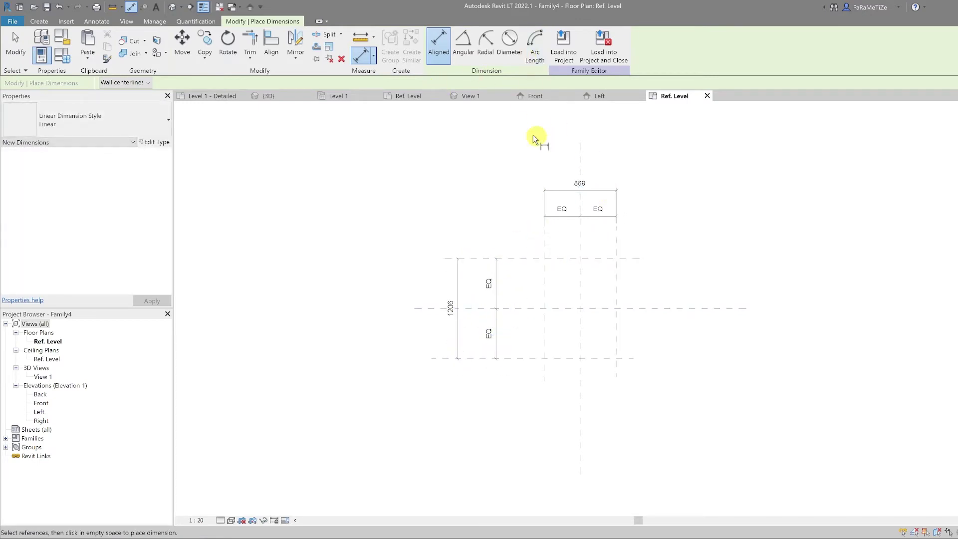
# Label the overall horizontal dimension with a new Width parameter and the overall vertical one with a new Length parameter.
pyautogui.click(16, 45)
pyautogui.click(559, 191)
pyautogui.click(536, 45)
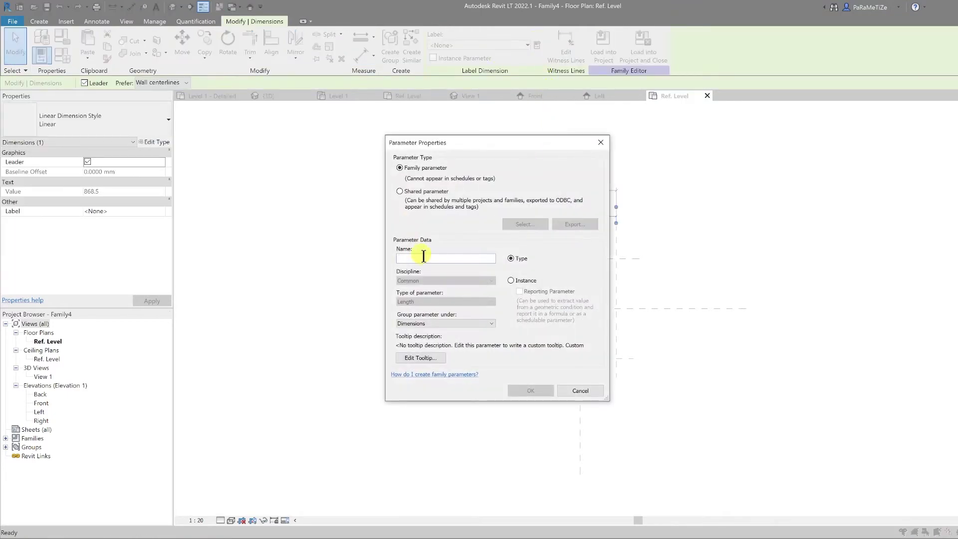
pyautogui.press('Return')
pyautogui.click(456, 299)
pyautogui.click(537, 45)
pyautogui.write('L')
pyautogui.press('Return')
pyautogui.click(451, 221)
# In the Front elevation, draw a horizontal reference plane about 1273 mm above the Ref. Level.
pyautogui.doubleClick(41, 402)
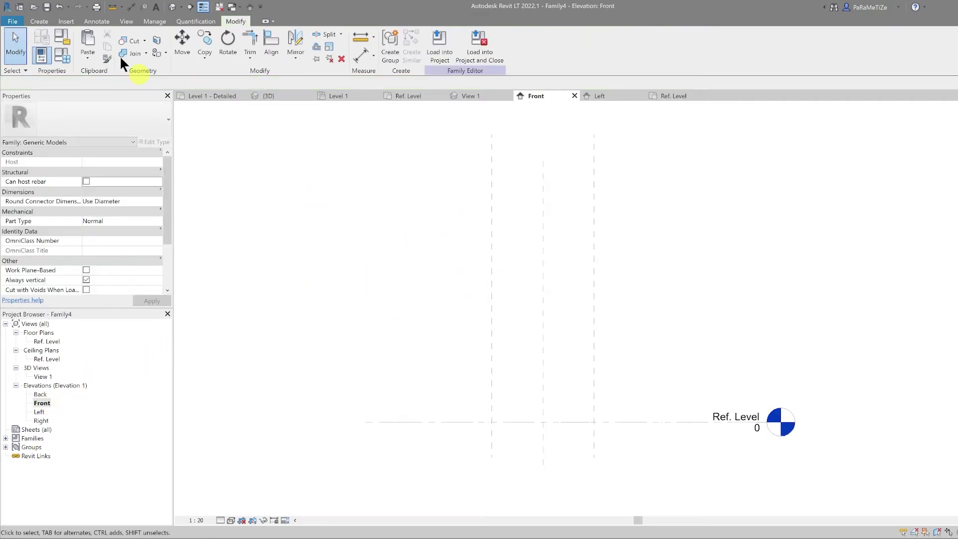
pyautogui.click(39, 21)
pyautogui.click(398, 43)
pyautogui.click(457, 272)
pyautogui.click(615, 272)
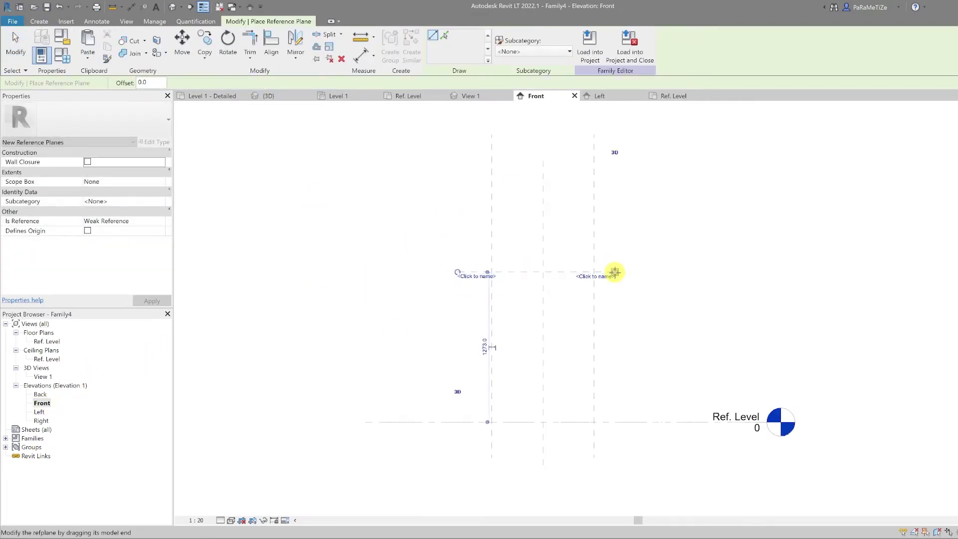
# Dimension the new plane from the Ref. Level and label it with a new parameter named Height above FFL.
pyautogui.click(131, 7)
pyautogui.click(460, 422)
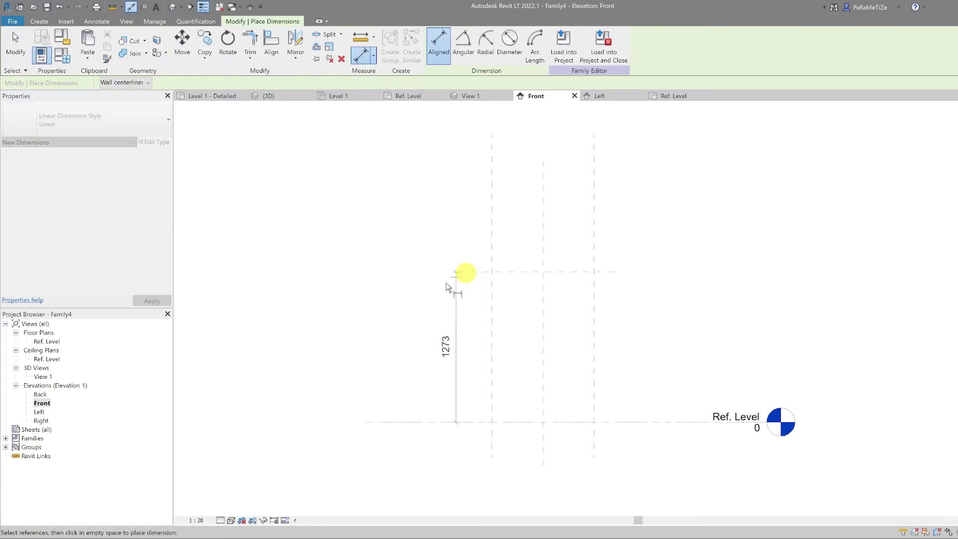
pyautogui.click(469, 272)
pyautogui.click(430, 286)
pyautogui.click(537, 44)
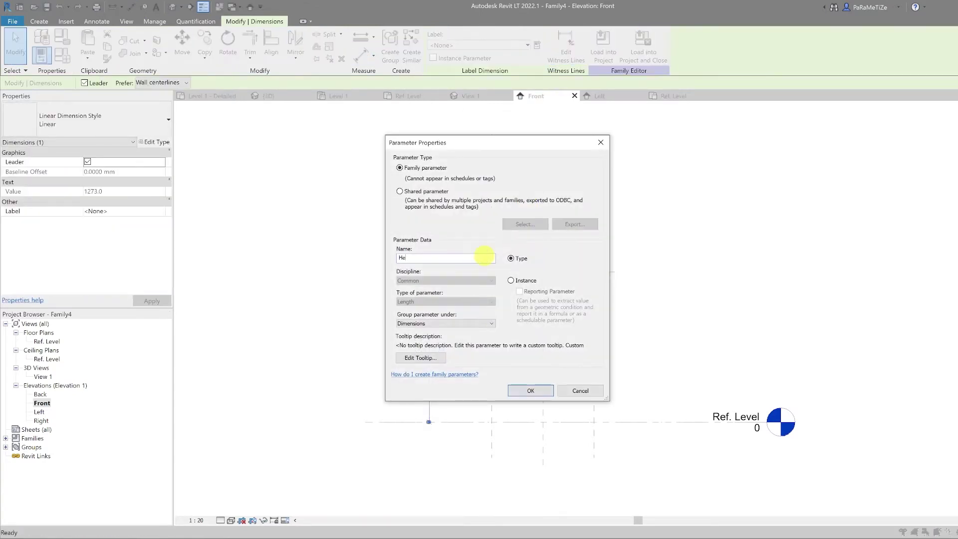
pyautogui.click(529, 391)
pyautogui.click(430, 197)
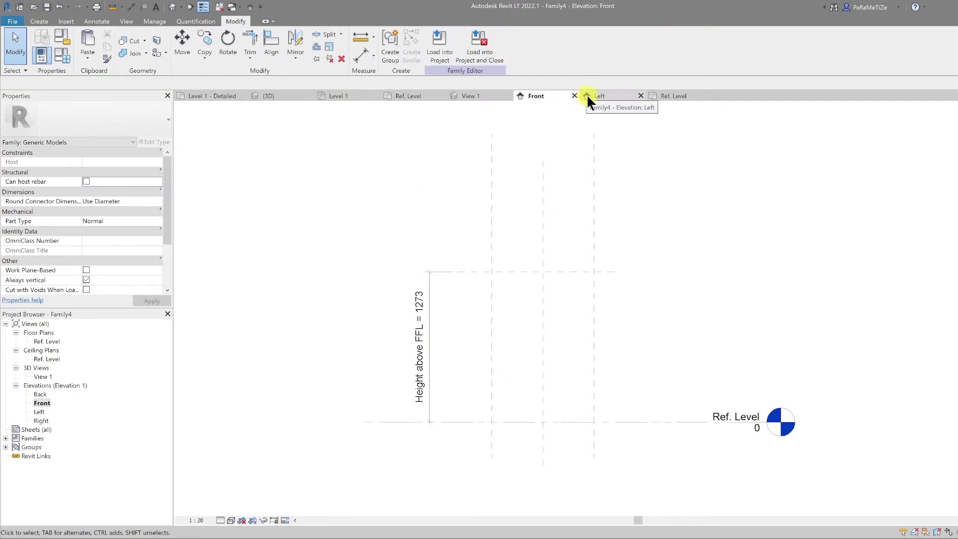
# Name the horizontal reference plane above the Ref. Level "Base of Profile".
pyautogui.click(524, 272)
pyautogui.click(465, 277)
pyautogui.write('Base of Profile')
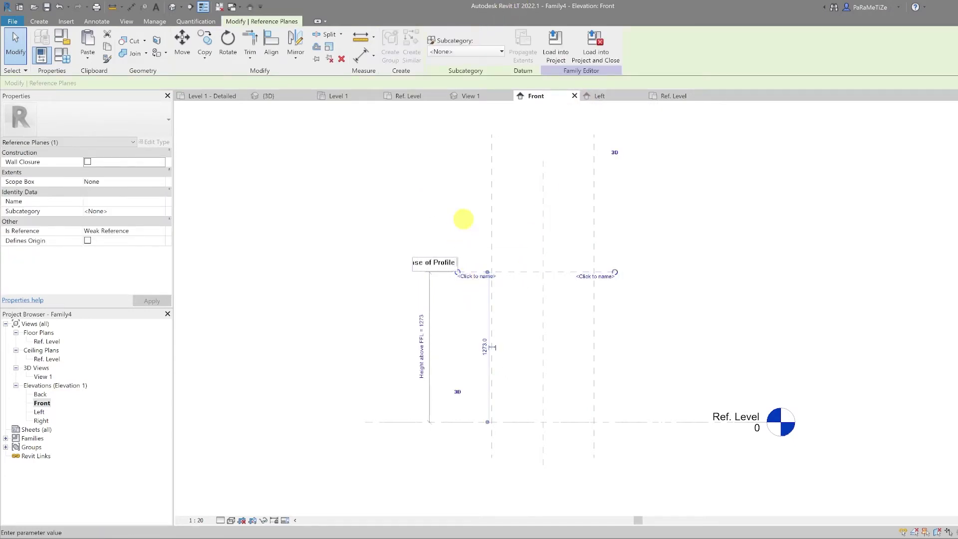
pyautogui.press('Return')
pyautogui.click(458, 145)
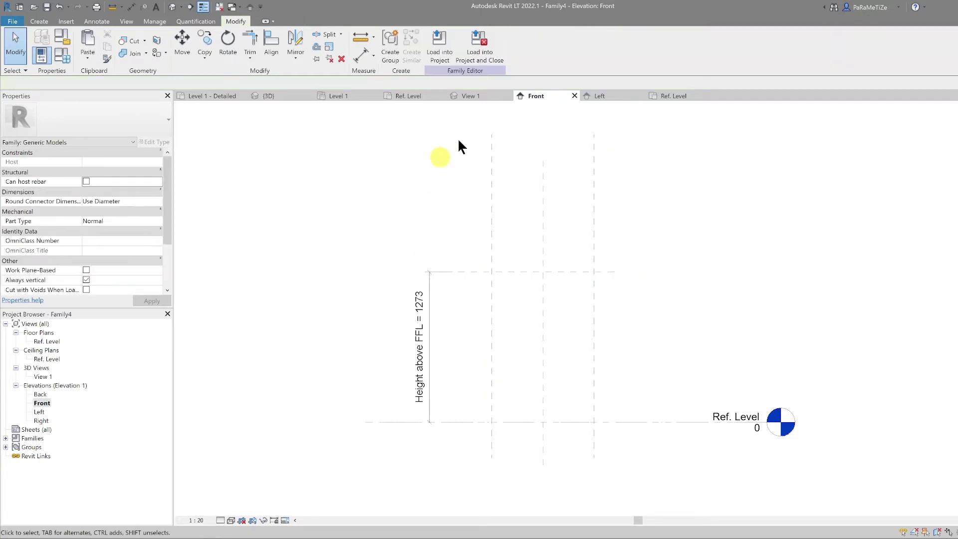
# Load the Ceiling Cove profile into the new generic model family and close the profile without saving.
pyautogui.doubleClick(49, 342)
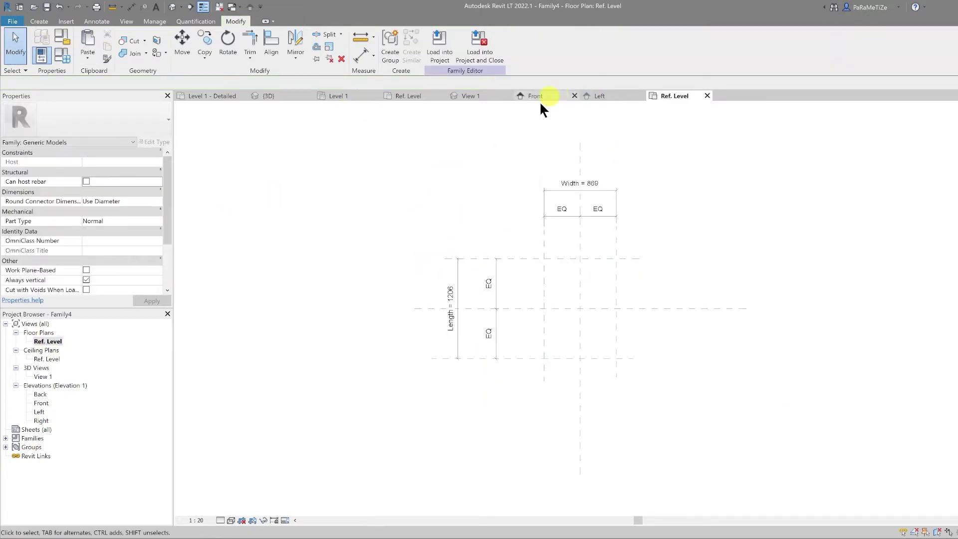
pyautogui.click(400, 95)
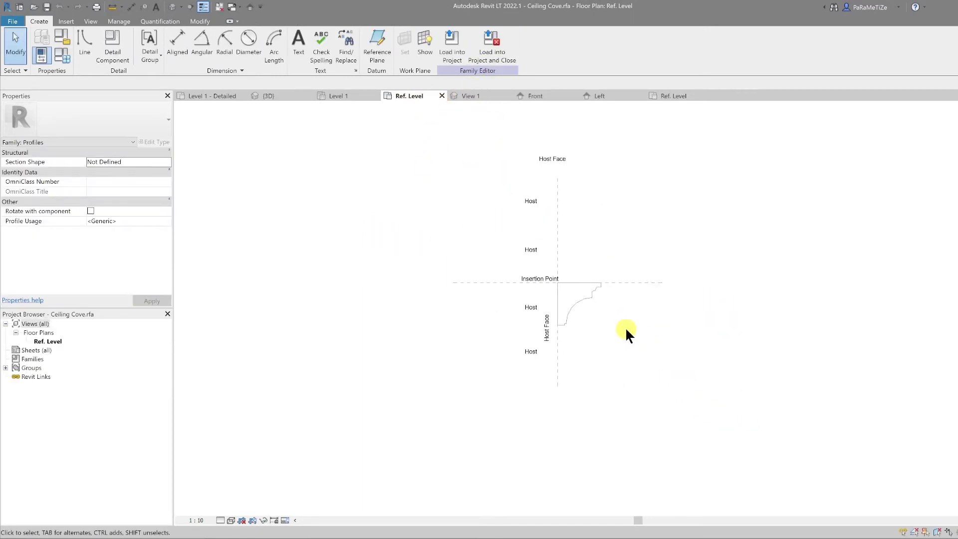
pyautogui.click(491, 40)
pyautogui.click(470, 348)
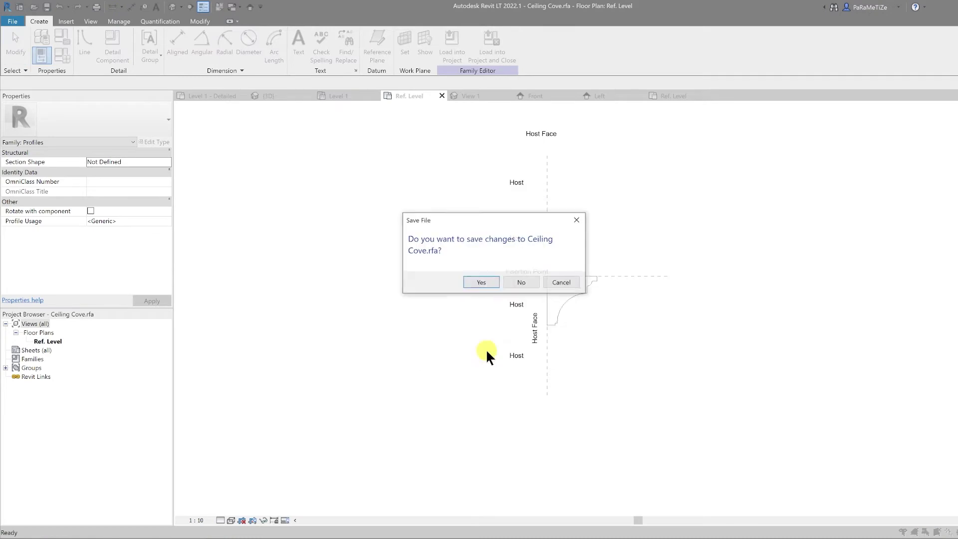
pyautogui.click(520, 280)
pyautogui.click(41, 21)
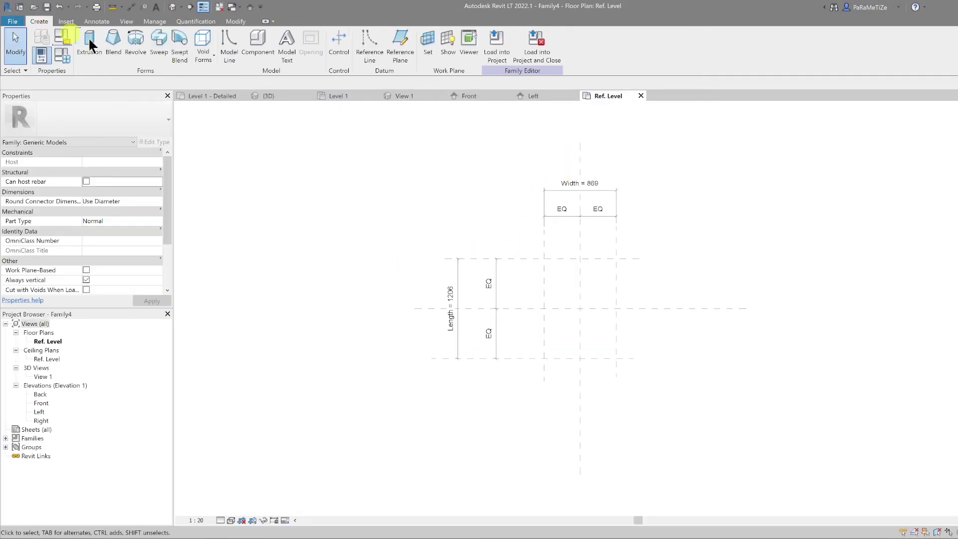
# Start a sweep in the Ref. Level plan and sketch a rectangular path slightly outside the Width and Length reference planes.
pyautogui.click(159, 55)
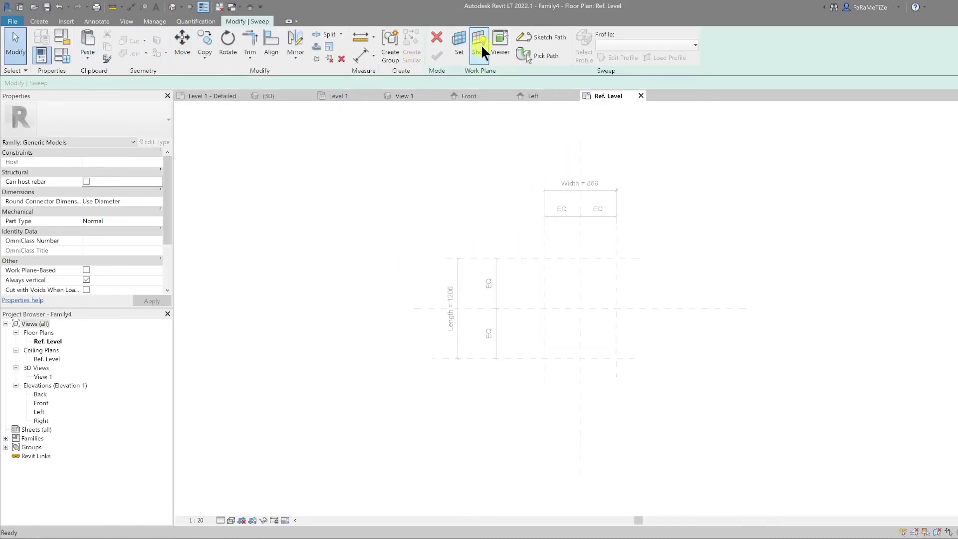
pyautogui.click(559, 48)
pyautogui.click(469, 34)
pyautogui.click(534, 246)
pyautogui.click(623, 364)
pyautogui.press('Escape')
pyautogui.press('Escape')
# Align all four sides of the sweep path with the Width and Length reference planes.
pyautogui.press('a')
pyautogui.press('l')
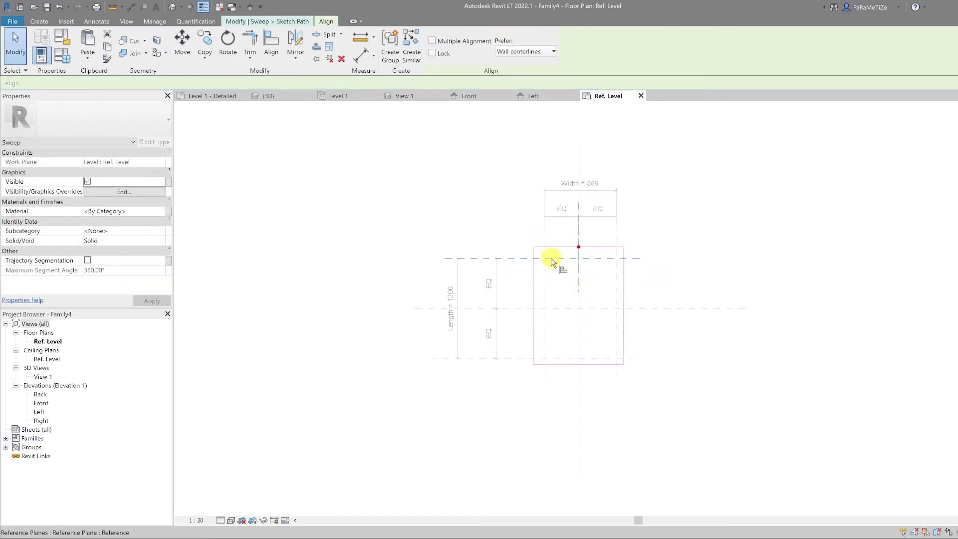
pyautogui.click(555, 259)
pyautogui.click(549, 246)
pyautogui.click(533, 282)
pyautogui.click(623, 298)
pyautogui.click(600, 359)
pyautogui.click(596, 364)
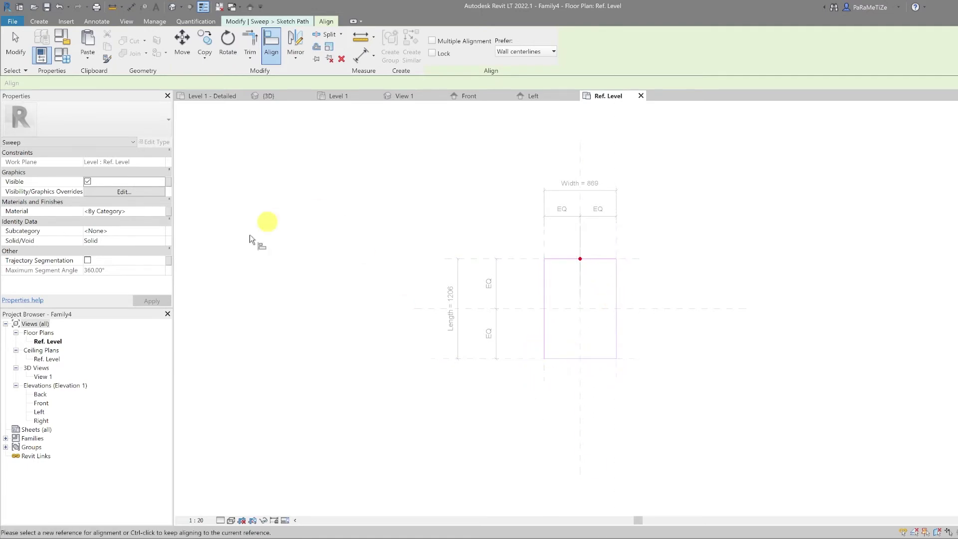
pyautogui.press('Escape')
pyautogui.press('Escape')
# Associate the sweep's material with a new type parameter named Material.
pyautogui.click(168, 211)
pyautogui.click(422, 330)
pyautogui.write('Material')
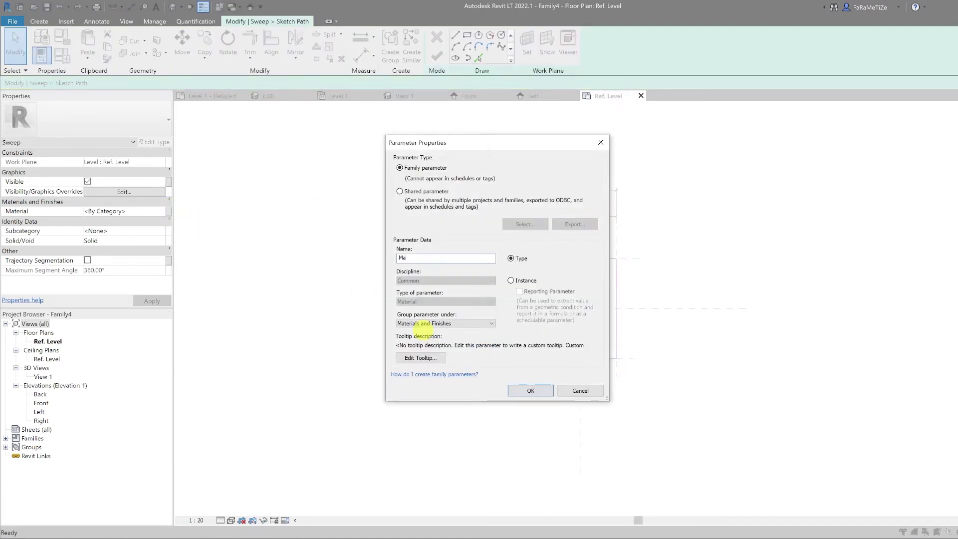
pyautogui.press('Return')
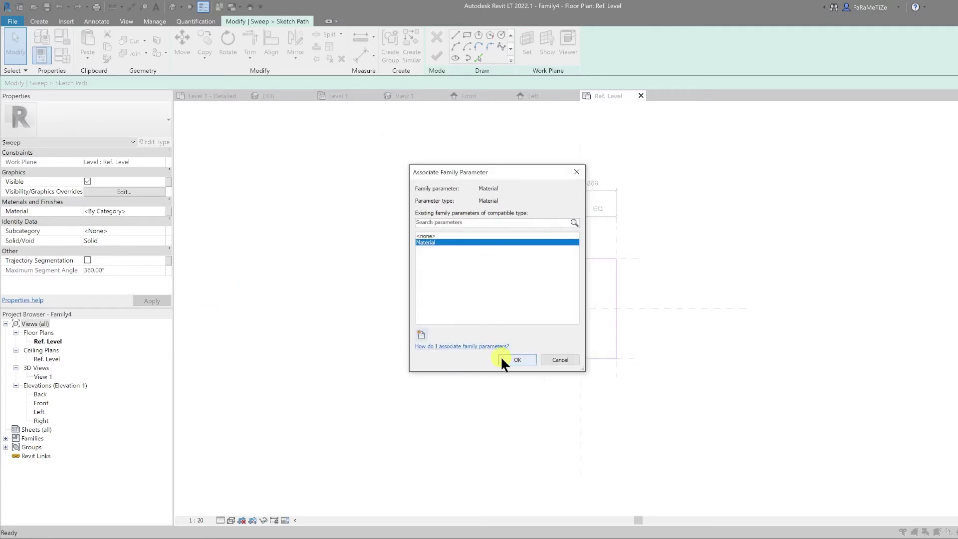
pyautogui.click(517, 360)
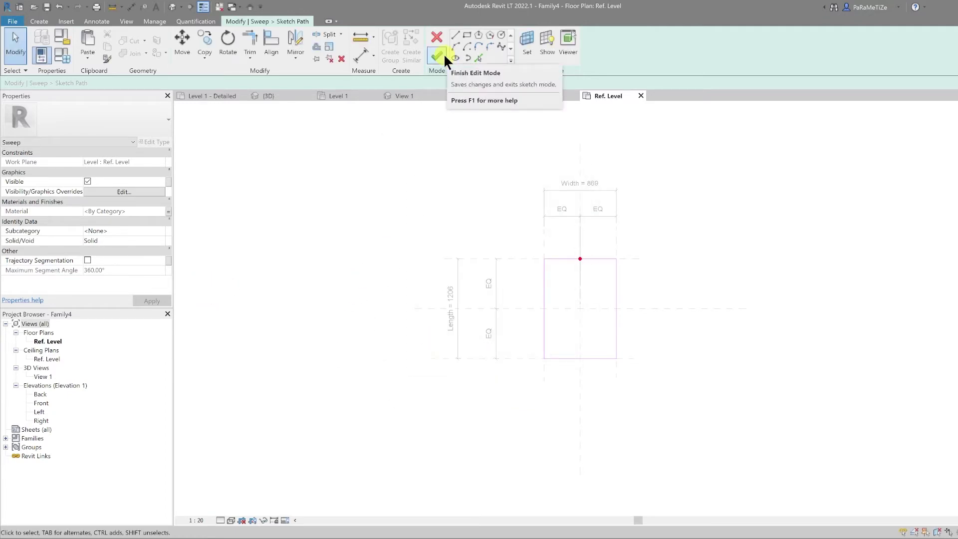
# Set the path sketch's work plane to the Base of Profile Sweep reference plane.
pyautogui.click(526, 44)
pyautogui.click(437, 286)
pyautogui.click(487, 273)
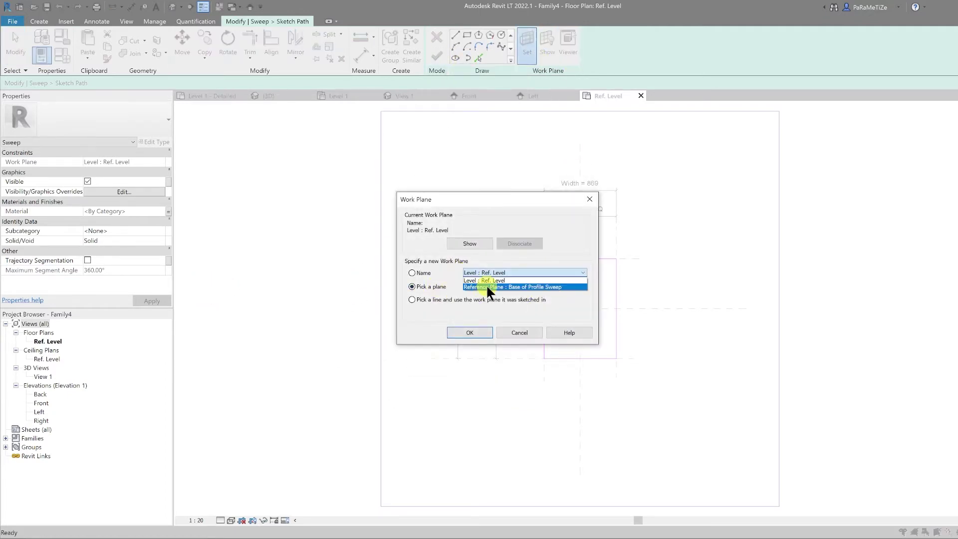
pyautogui.click(486, 286)
pyautogui.click(470, 332)
pyautogui.click(621, 358)
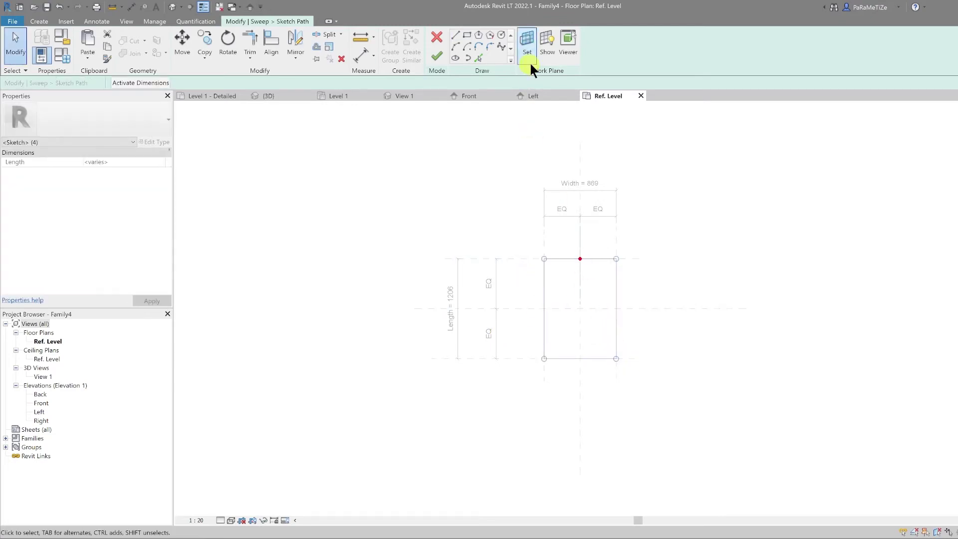
pyautogui.click(539, 280)
# Finish the path, assign the Ceiling Cove : Standard profile, and complete the sweep.
pyautogui.click(436, 56)
pyautogui.click(618, 48)
pyautogui.click(619, 64)
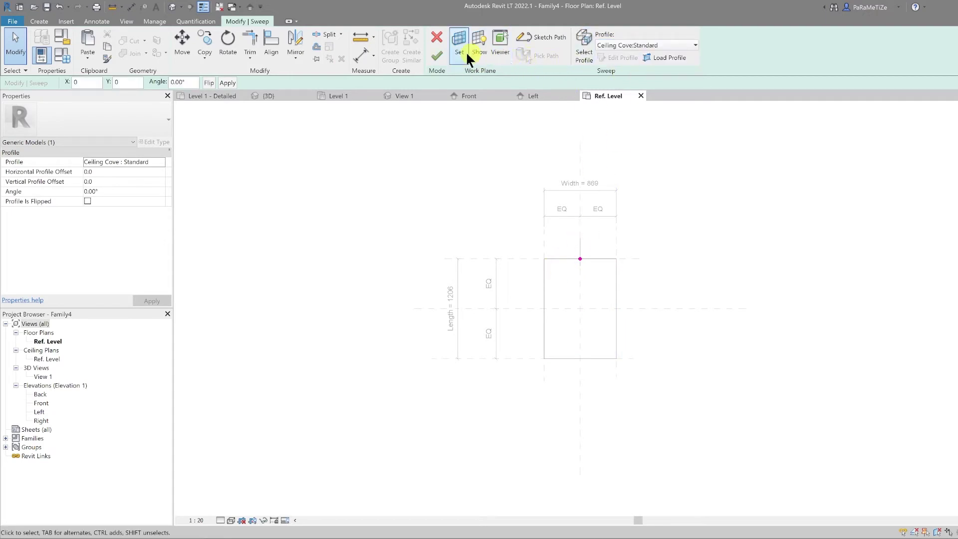
pyautogui.click(438, 55)
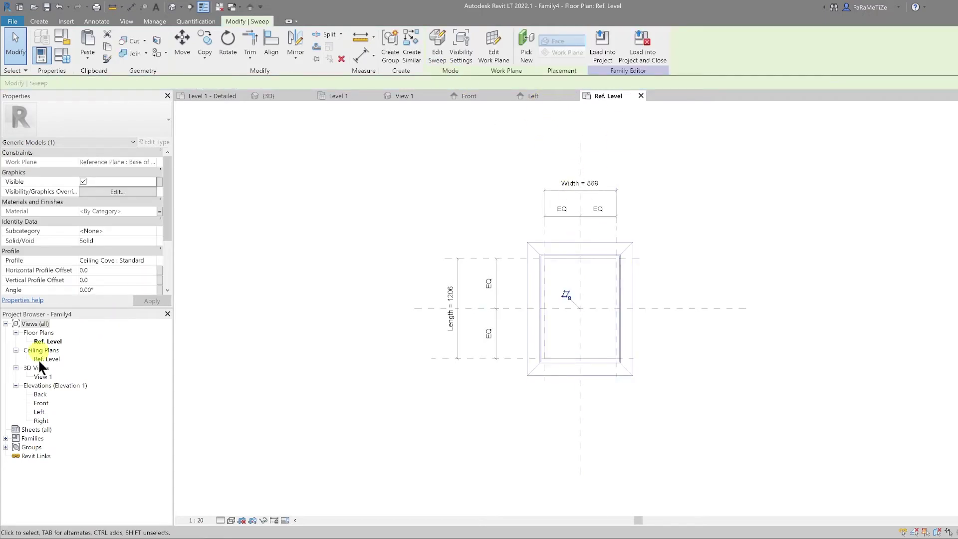
# Edit the sweep in the Left elevation and flip its Ceiling Cove profile to face inward.
pyautogui.doubleClick(41, 403)
pyautogui.scroll(2, 519, 313)
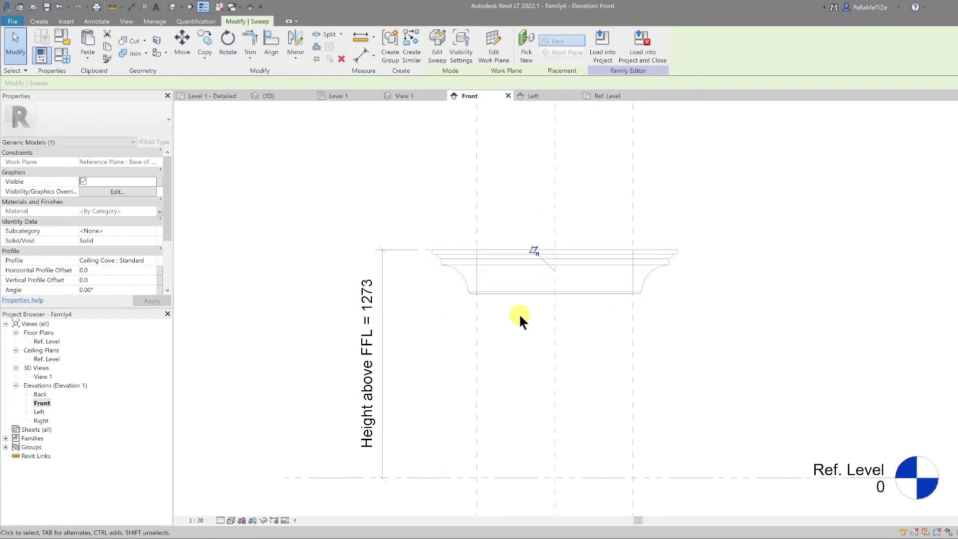
pyautogui.click(437, 50)
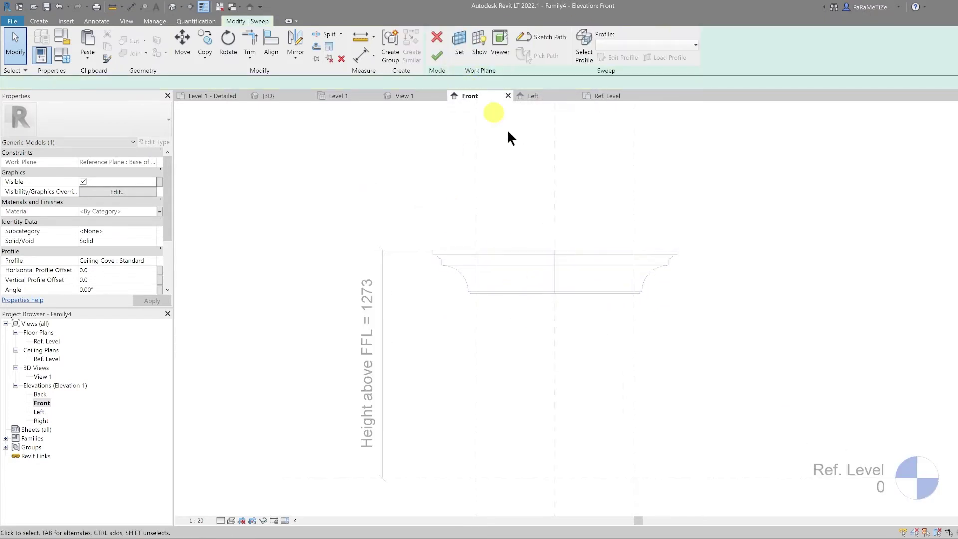
pyautogui.doubleClick(39, 411)
pyautogui.click(584, 55)
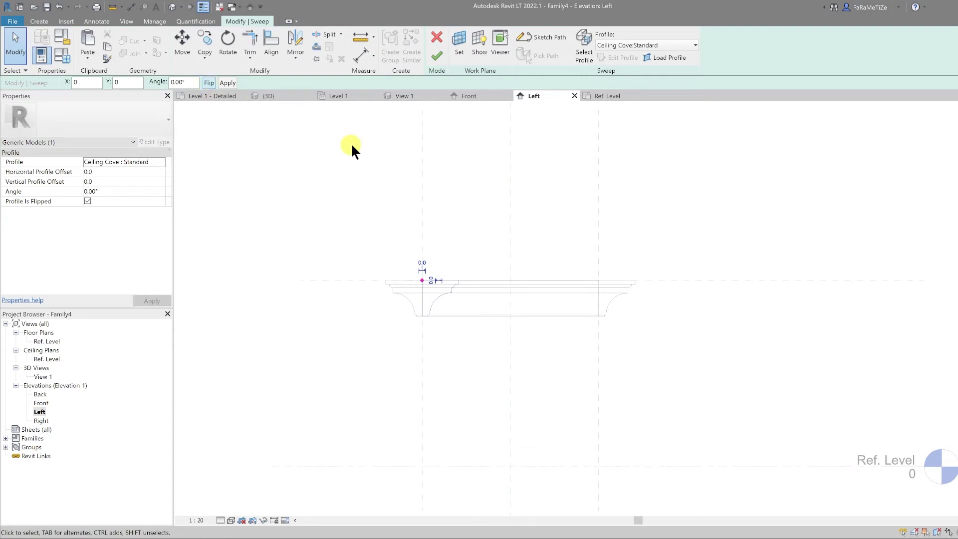
pyautogui.click(441, 52)
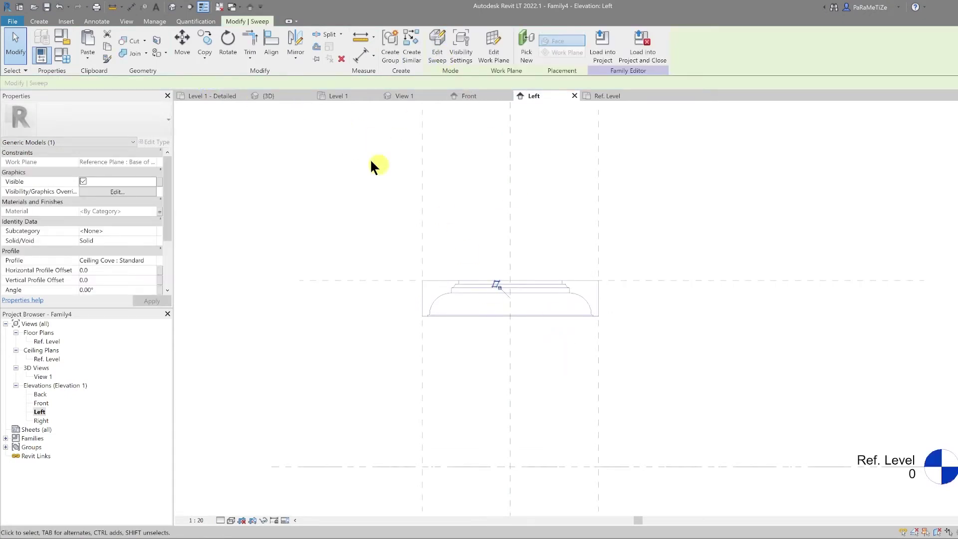
# Edit the sweep again and move its profile up so the base sits on the Base of Profile Sweep plane.
pyautogui.click(439, 59)
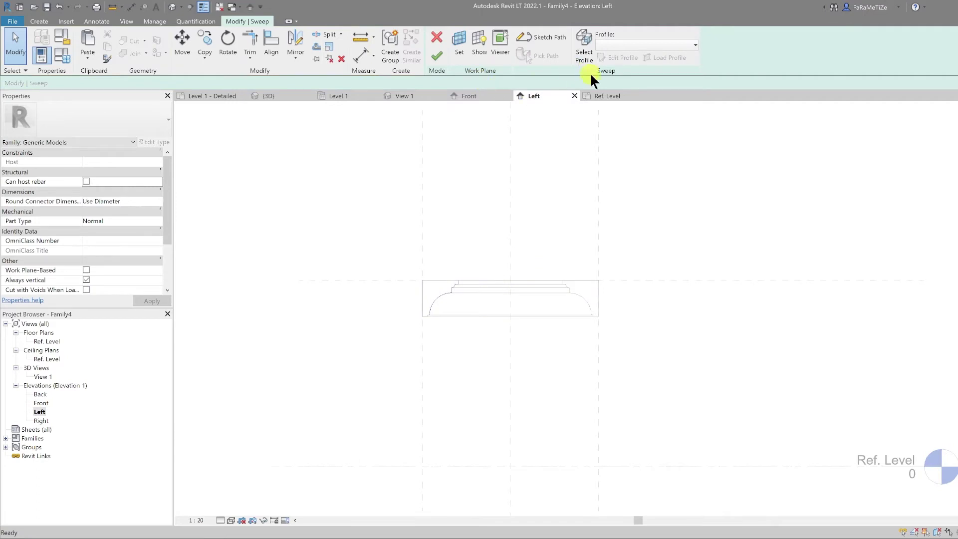
pyautogui.click(587, 60)
pyautogui.click(182, 43)
pyautogui.click(422, 316)
pyautogui.click(422, 281)
pyautogui.click(448, 368)
pyautogui.click(438, 57)
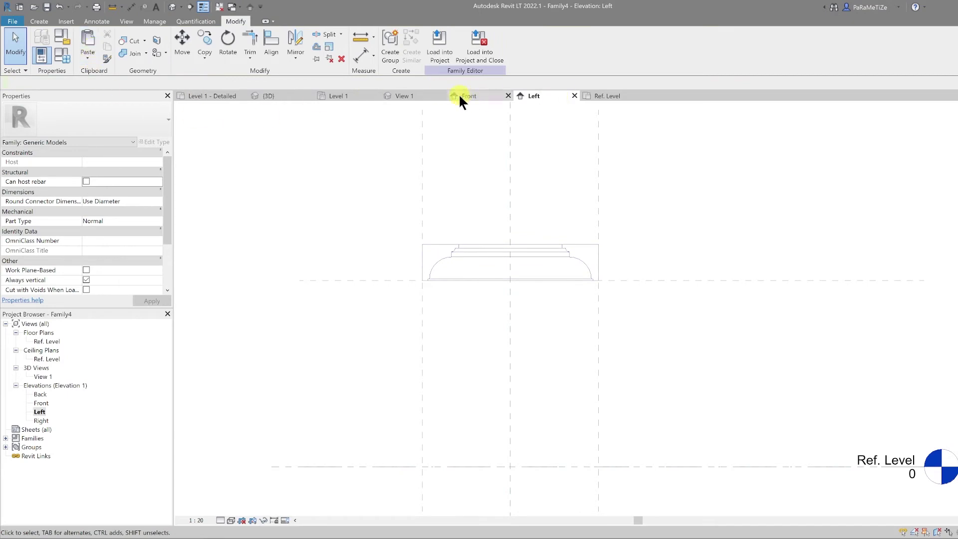
# In the family types, set Height above FFL to 2800, Length to 4270 and Width to 2180.
pyautogui.doubleClick(47, 341)
pyautogui.scroll(5, 582, 294)
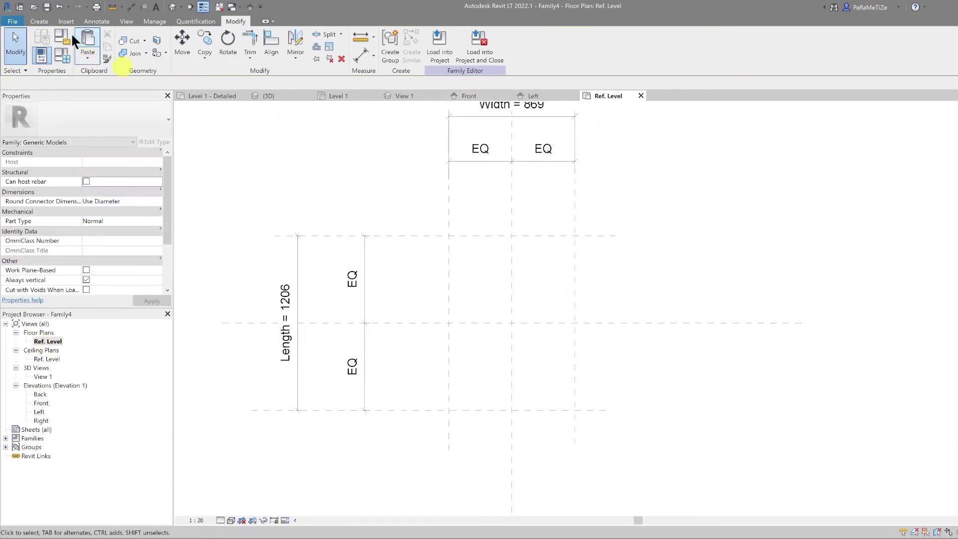
pyautogui.click(39, 21)
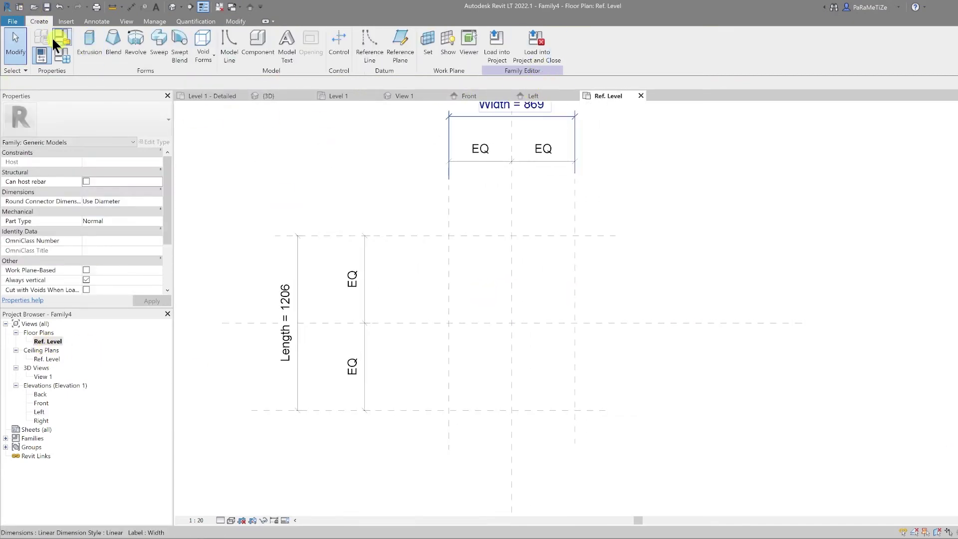
pyautogui.click(63, 56)
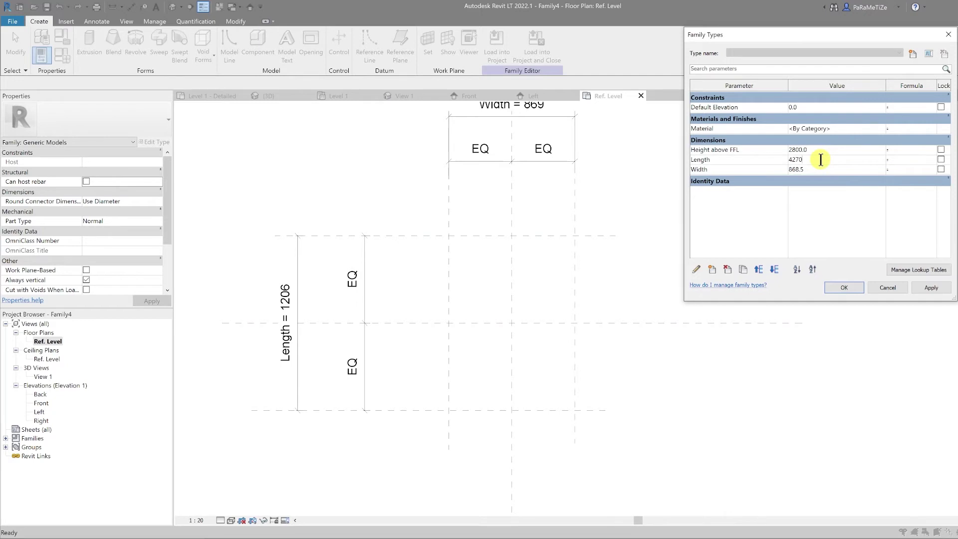
pyautogui.click(845, 288)
pyautogui.scroll(-4, 502, 121)
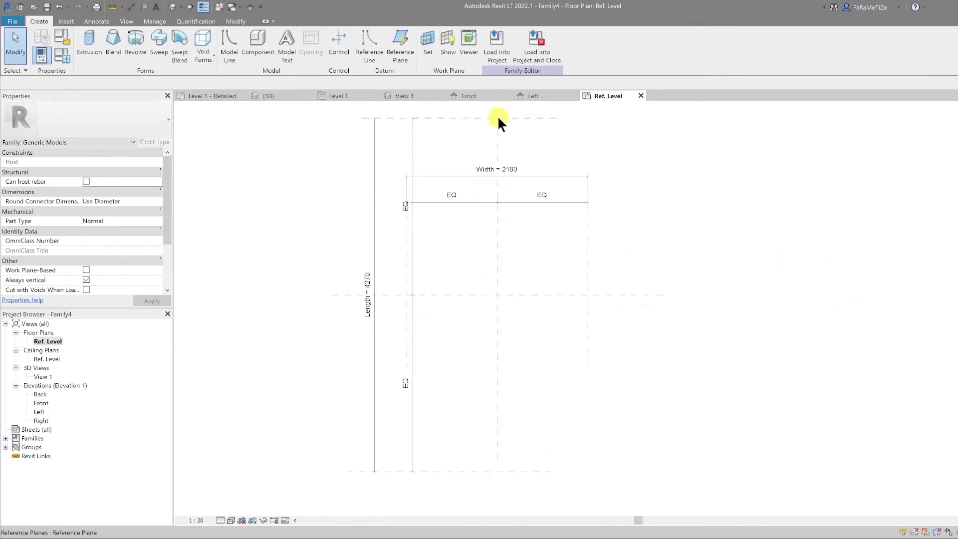
# Load the cove family into the house project and place one instance in the living area of the Level 1 ceiling plan.
pyautogui.doubleClick(41, 394)
pyautogui.doubleClick(41, 403)
pyautogui.scroll(-4, 361, 389)
pyautogui.scroll(1, 343, 318)
pyautogui.click(530, 49)
pyautogui.click(519, 275)
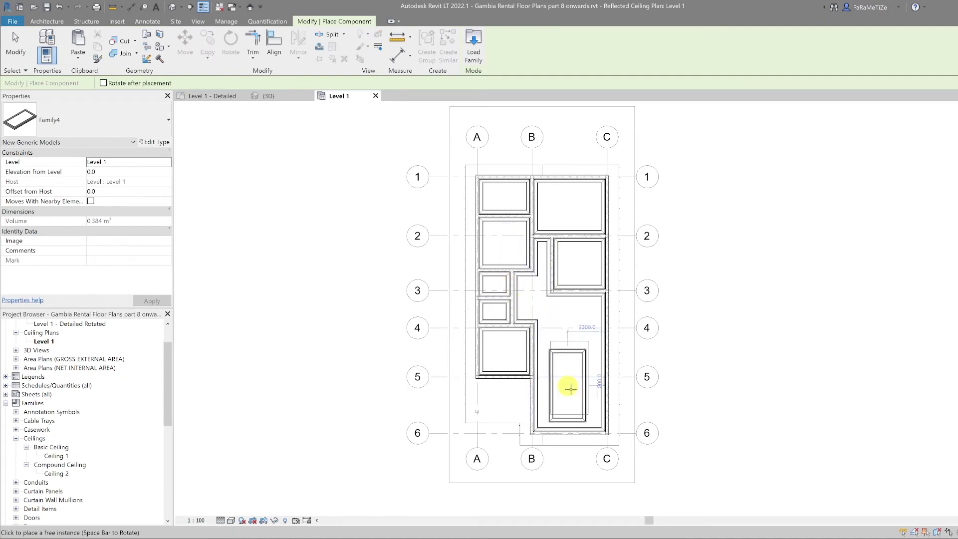
pyautogui.scroll(5, 569, 389)
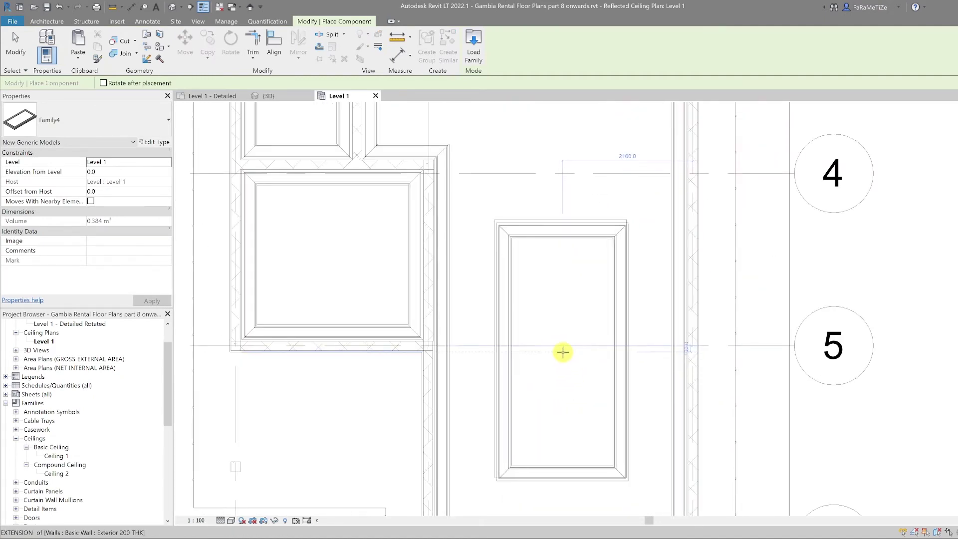
pyautogui.press('Escape')
# Align the placed cove's upper and left edges with the living-area ceiling opening.
pyautogui.click(272, 43)
pyautogui.scroll(4, 524, 227)
pyautogui.click(487, 213)
pyautogui.click(492, 222)
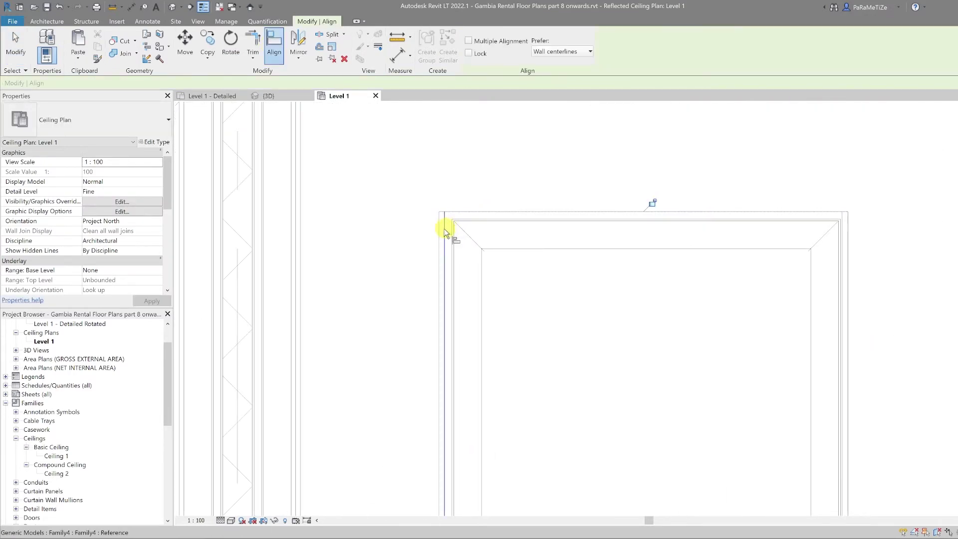
pyautogui.click(452, 233)
pyautogui.press('Escape')
pyautogui.press('Escape')
pyautogui.scroll(-5, 356, 150)
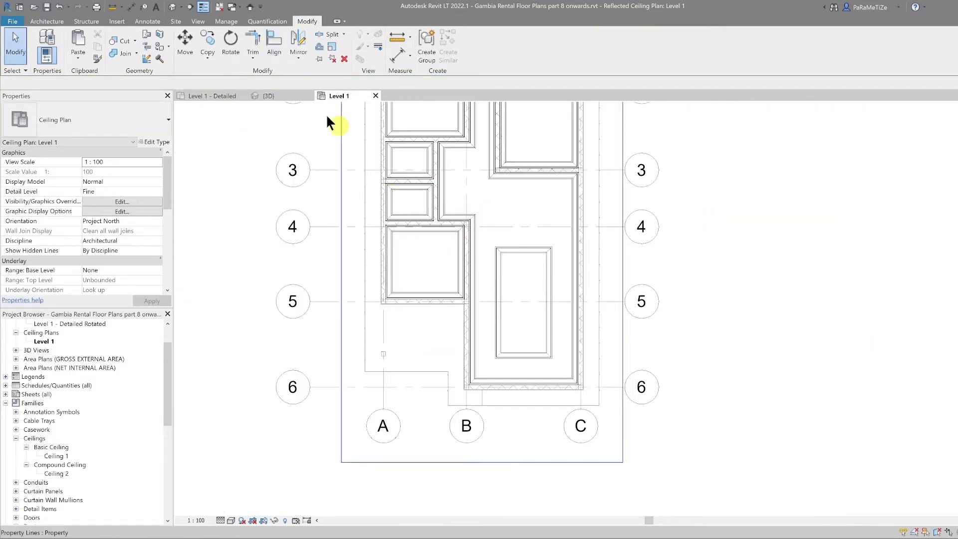
# Enable the section box in the 3D view and pull its front face back to cut through the living area.
pyautogui.click(269, 95)
pyautogui.keyDown('shift'); pyautogui.moveTo(387, 377); pyautogui.dragTo(535, 343, button='middle'); pyautogui.keyUp('shift')
pyautogui.scroll(-3, 78, 254)
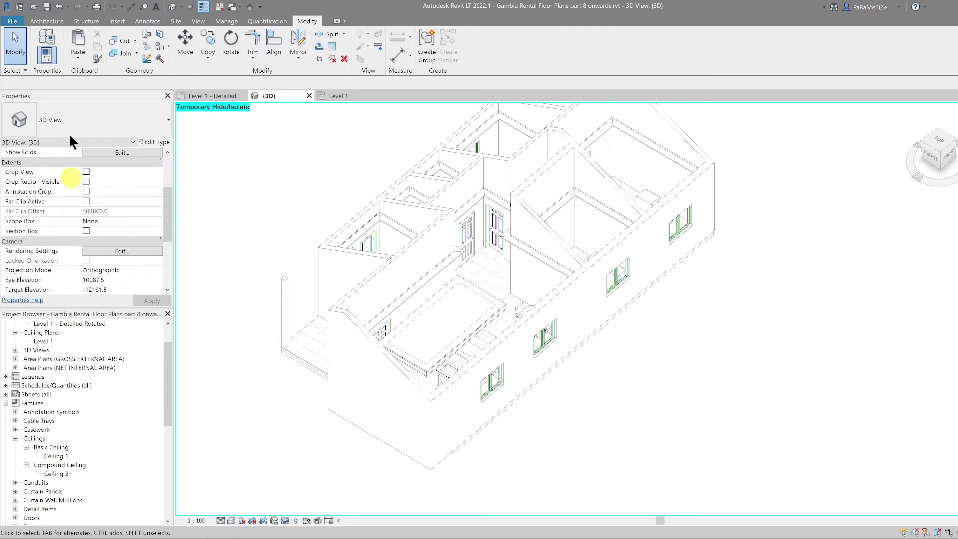
pyautogui.click(86, 230)
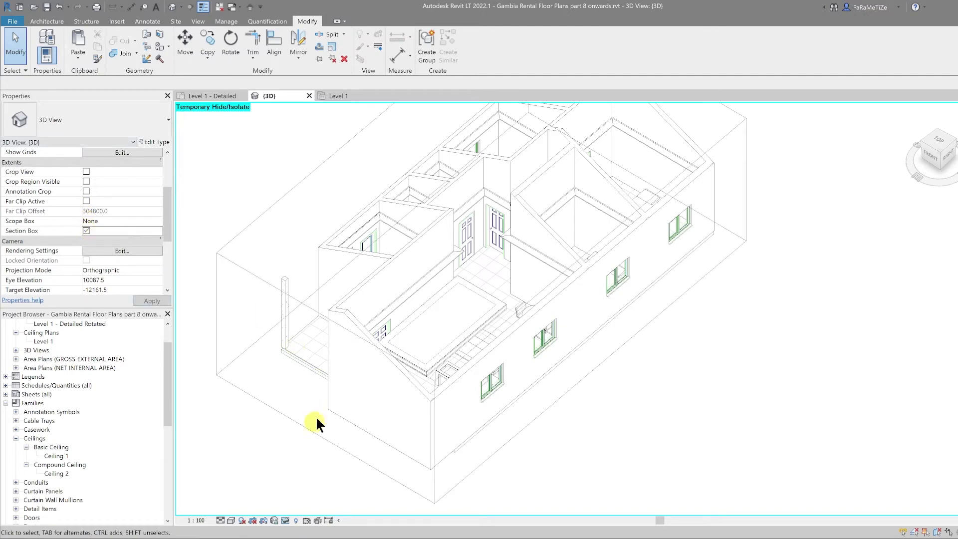
pyautogui.click(248, 283)
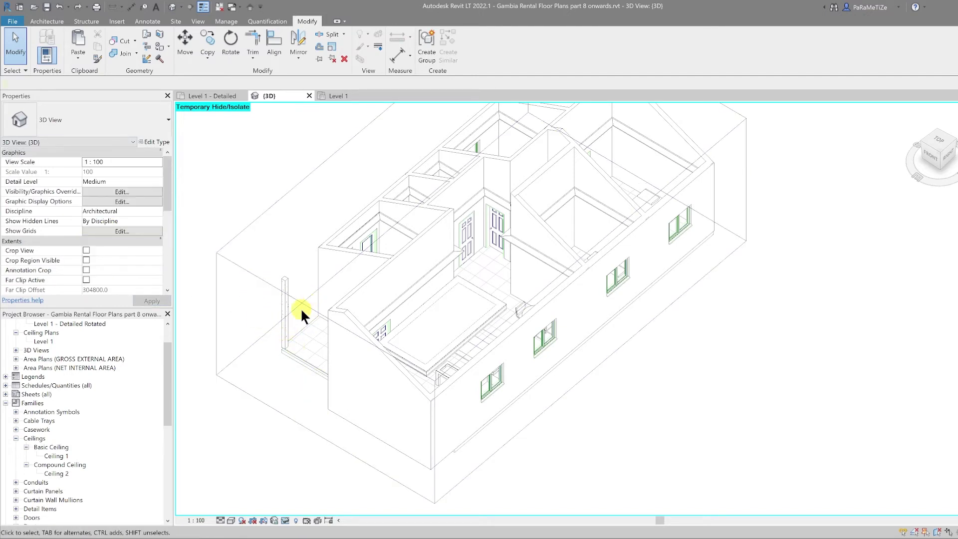
pyautogui.click(304, 303)
pyautogui.moveTo(325, 377); pyautogui.dragTo(400, 331)
pyautogui.keyDown('shift'); pyautogui.moveTo(304, 426); pyautogui.dragTo(479, 344, button='middle'); pyautogui.keyUp('shift')
pyautogui.scroll(5, 569, 259)
# Align the placed ceiling cove with the living-area ceiling in the 3D view.
pyautogui.click(522, 280)
pyautogui.keyDown('shift'); pyautogui.moveTo(522, 279); pyautogui.dragTo(456, 229, button='middle'); pyautogui.keyUp('shift')
pyautogui.scroll(5, 455, 229)
pyautogui.press('Escape')
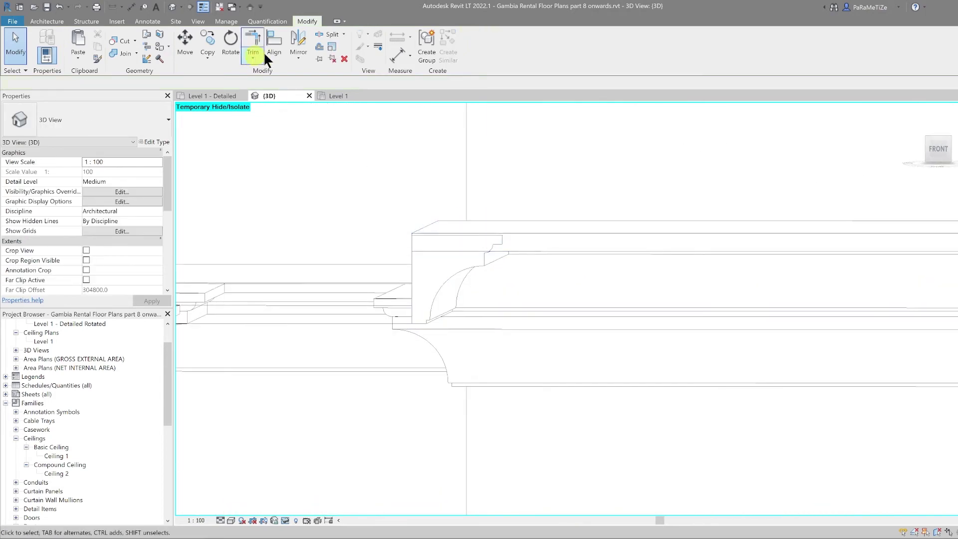
pyautogui.scroll(3, 490, 257)
pyautogui.click(497, 222)
pyautogui.click(523, 244)
pyautogui.scroll(-3, 463, 285)
pyautogui.press('Escape')
# Reset the Ceiling 2 element's view-specific graphic overrides in the 3D view to remove its surface transparency.
pyautogui.scroll(-5, 458, 273)
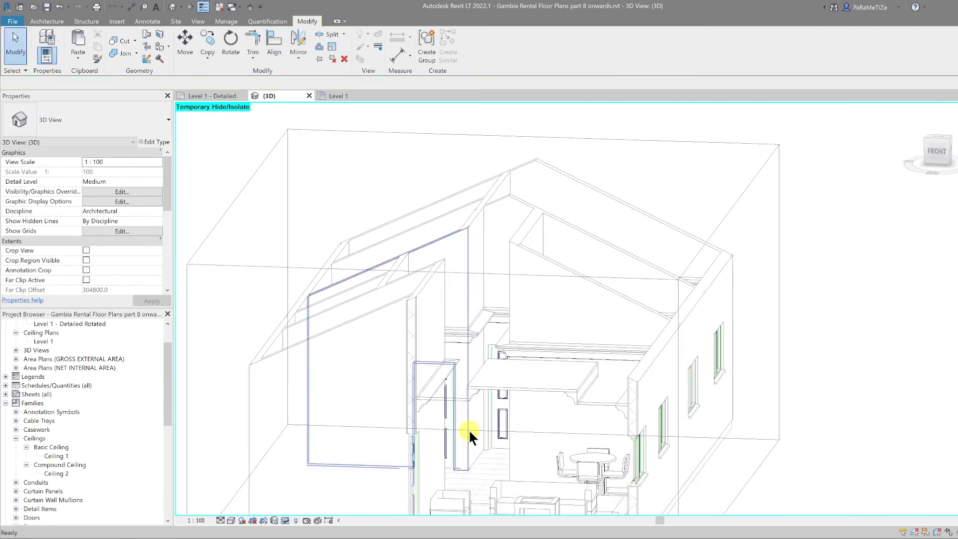
pyautogui.keyDown('shift'); pyautogui.moveTo(455, 417); pyautogui.dragTo(469, 394, button='middle'); pyautogui.keyUp('shift')
pyautogui.click(469, 392)
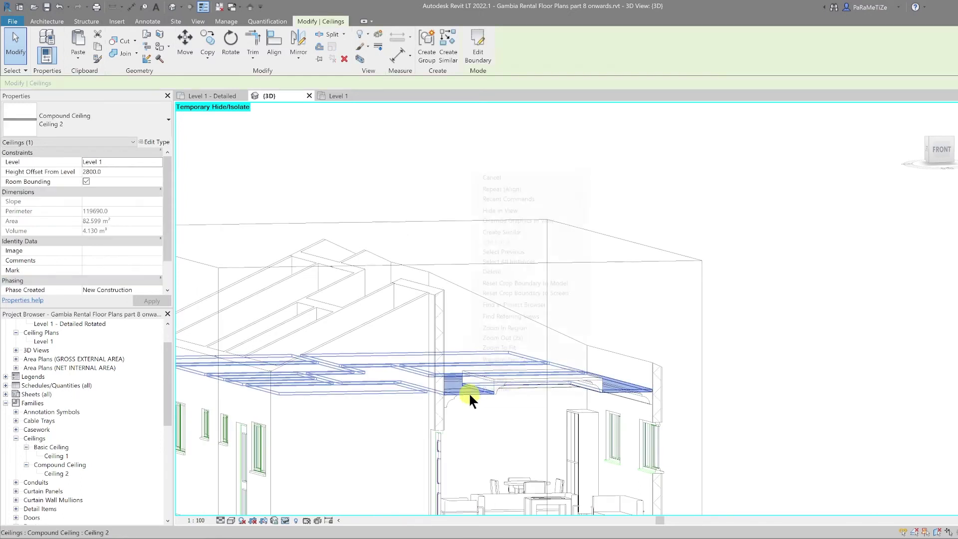
pyautogui.rightClick(469, 393)
pyautogui.moveTo(541, 221)
pyautogui.click(634, 219)
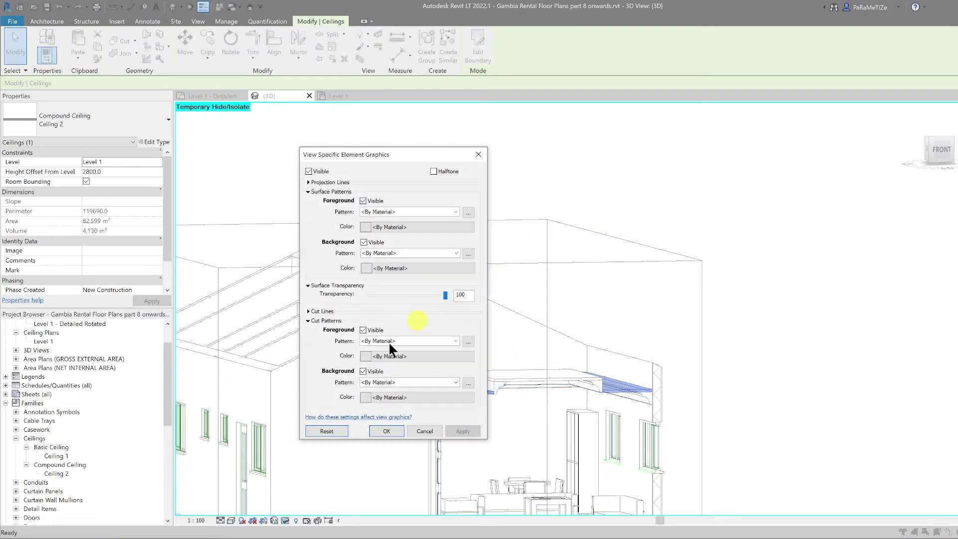
pyautogui.click(327, 431)
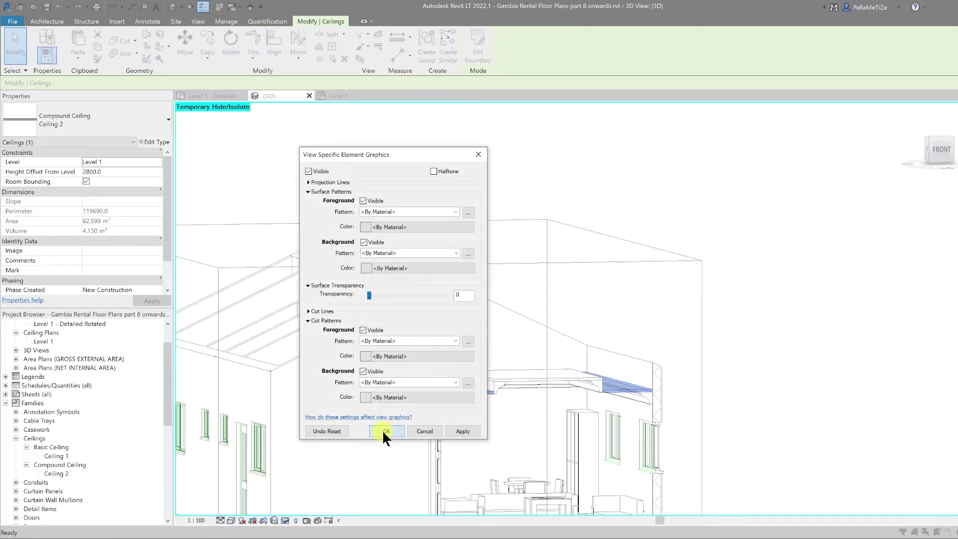
pyautogui.click(385, 430)
pyautogui.click(854, 450)
pyautogui.keyDown('shift'); pyautogui.moveTo(722, 403); pyautogui.dragTo(636, 440, button='middle'); pyautogui.keyUp('shift')
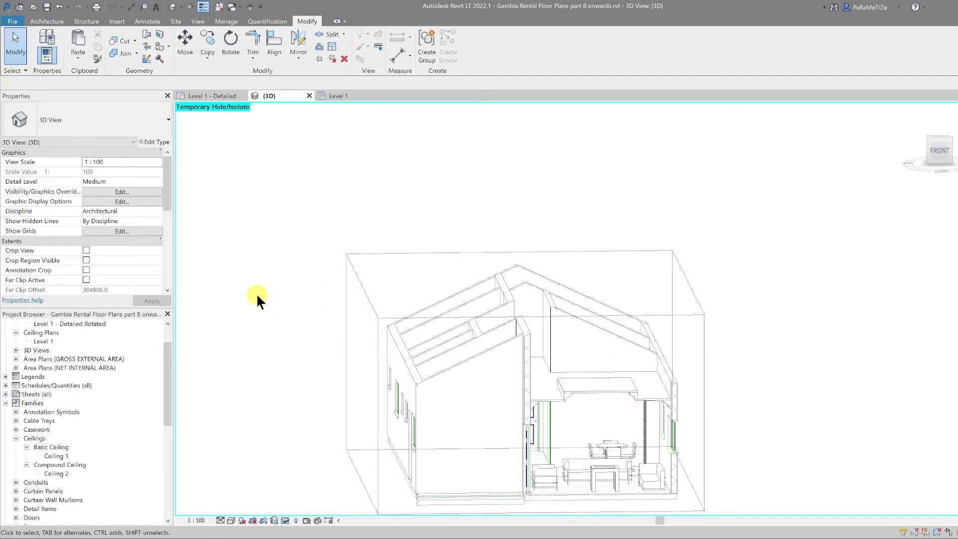
# Open the Level 1 ceiling plan and browse to the UK architectural internal lighting folder for loading component families.
pyautogui.doubleClick(42, 341)
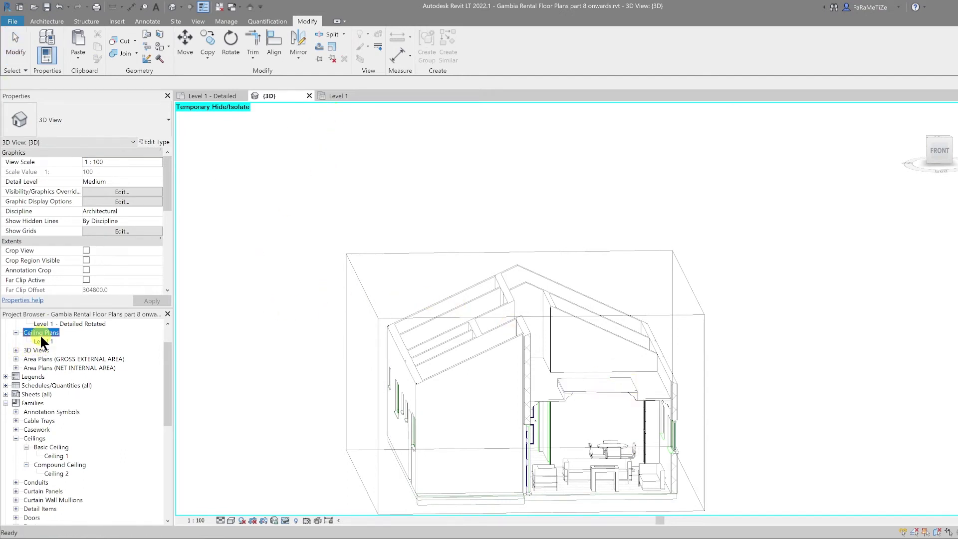
pyautogui.moveTo(402, 187); pyautogui.dragTo(433, 296, button='middle')
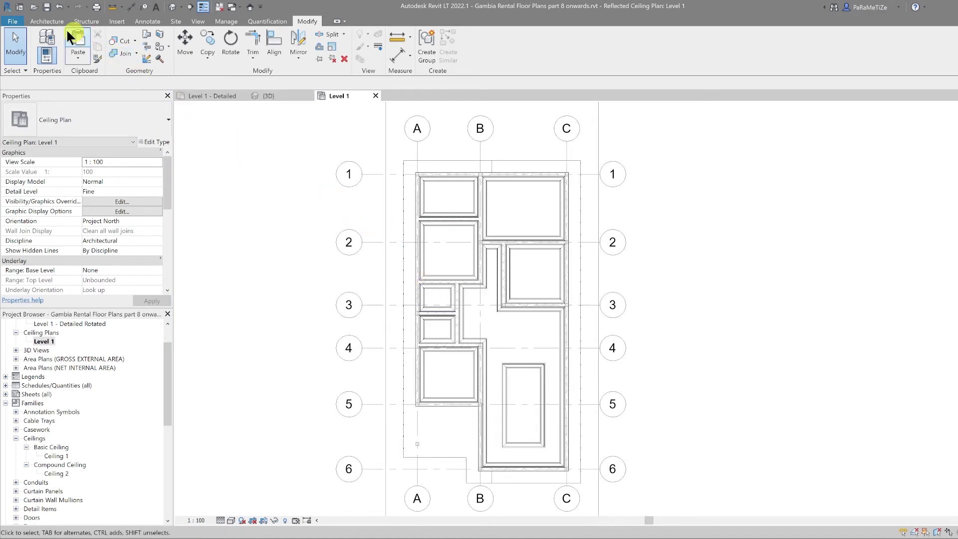
pyautogui.click(39, 21)
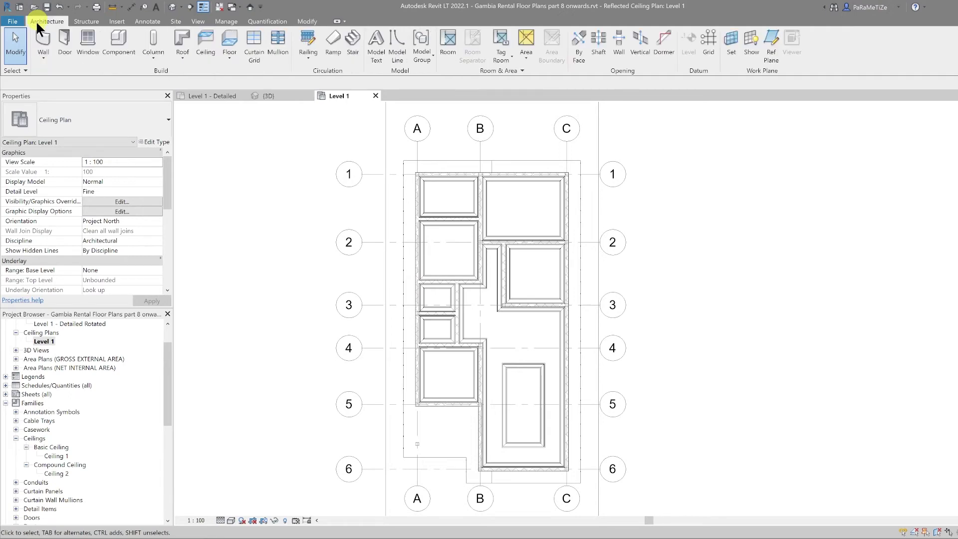
pyautogui.click(113, 31)
pyautogui.click(467, 39)
pyautogui.click(634, 145)
pyautogui.scroll(-1, 386, 234)
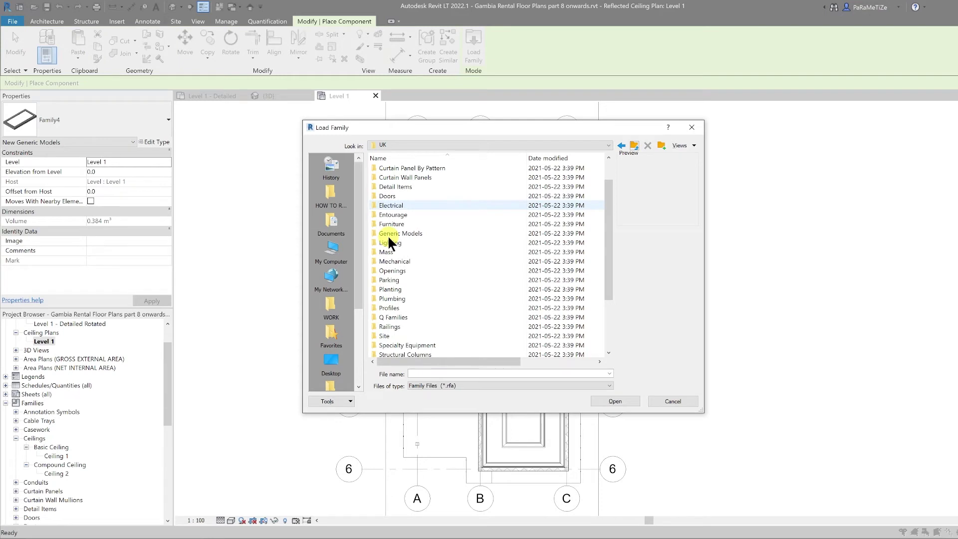
pyautogui.doubleClick(393, 242)
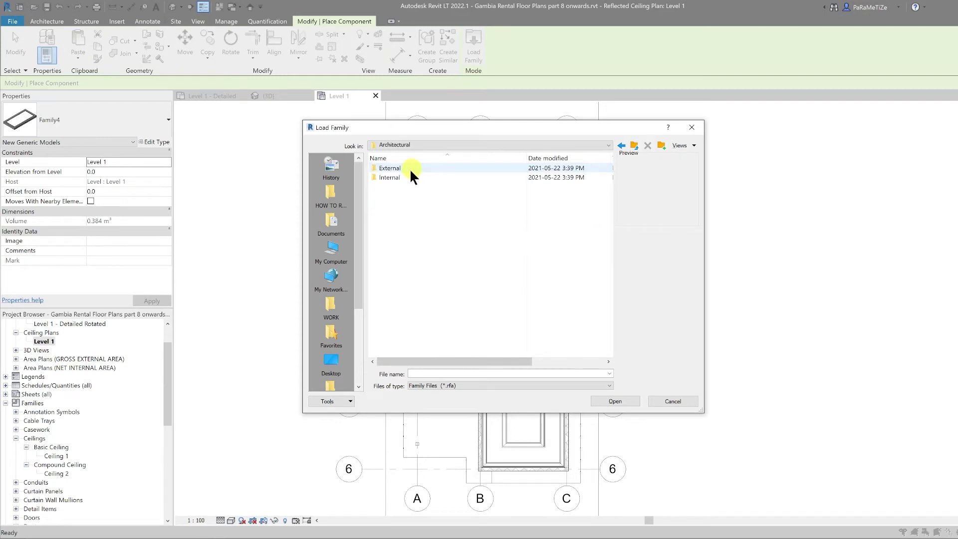
pyautogui.doubleClick(395, 177)
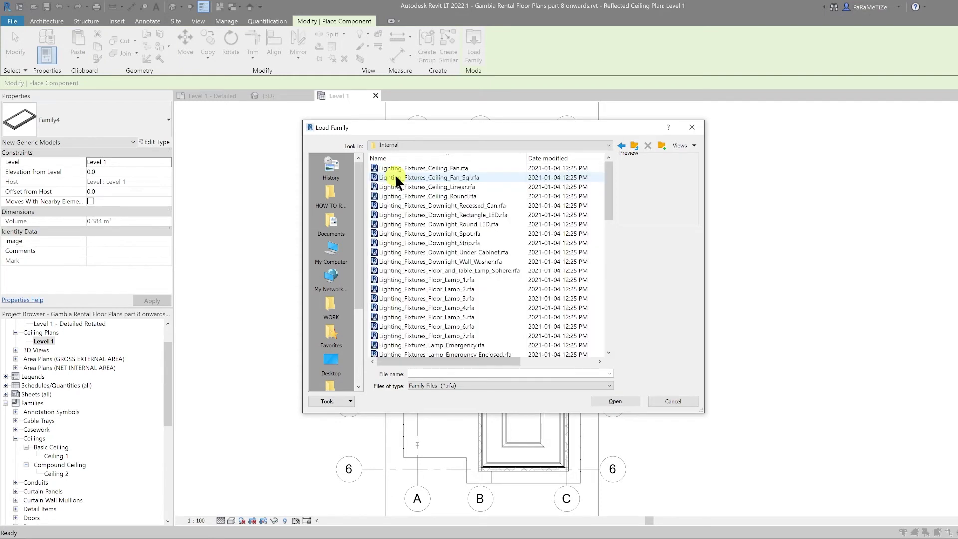
# Load the Lighting_Fixtures_Ceiling_Fan, Lighting_Fixtures_Ceiling_Round and Lighting_Fixtures_Downlight_Spot families into the project.
pyautogui.click(435, 168)
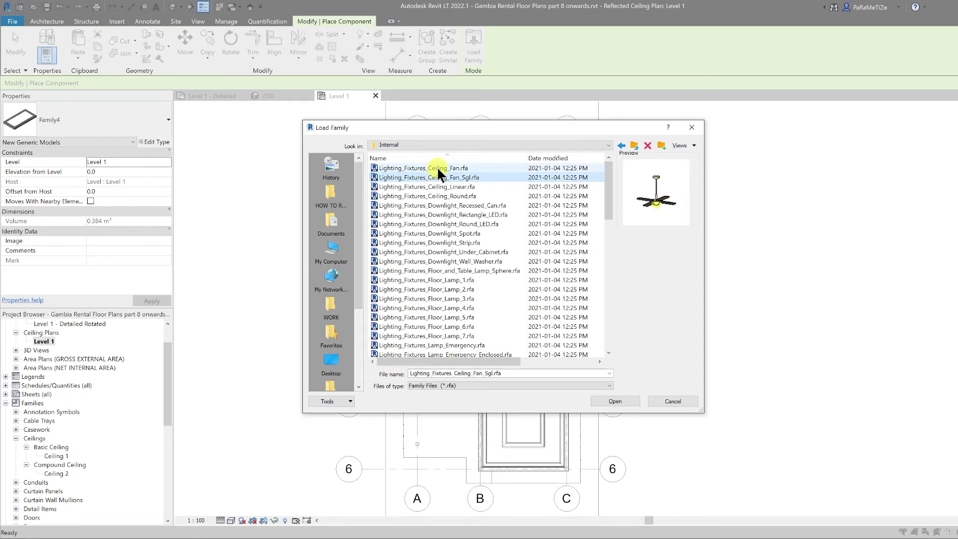
pyautogui.click(448, 196)
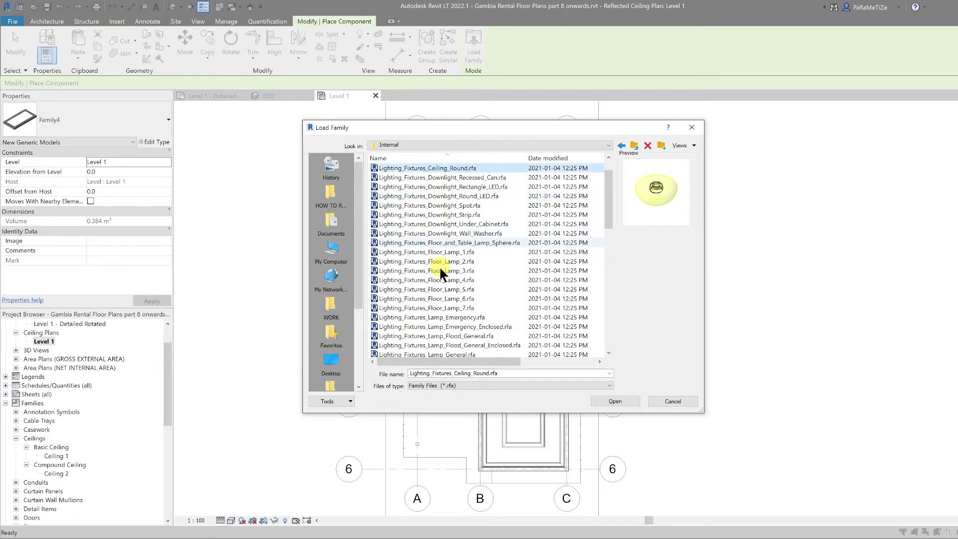
pyautogui.click(462, 232)
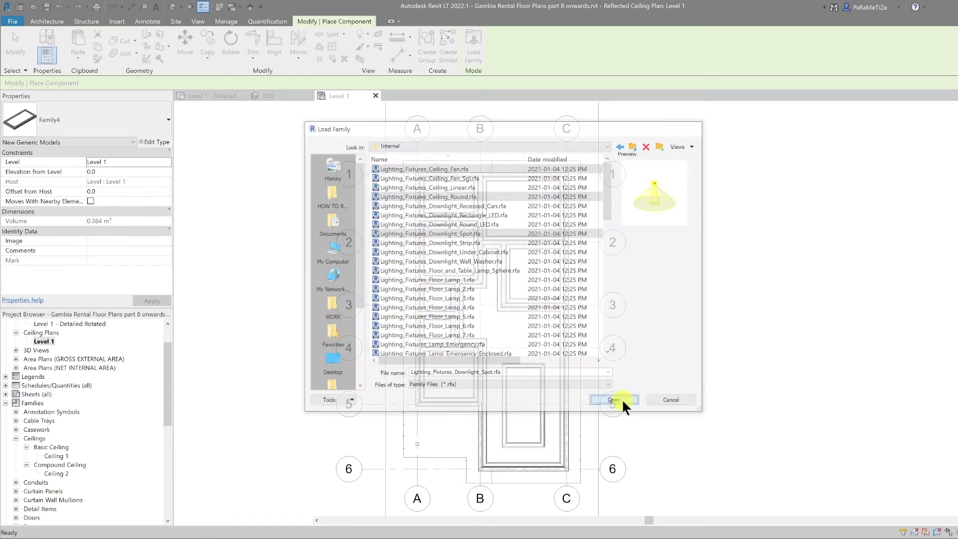
pyautogui.click(619, 401)
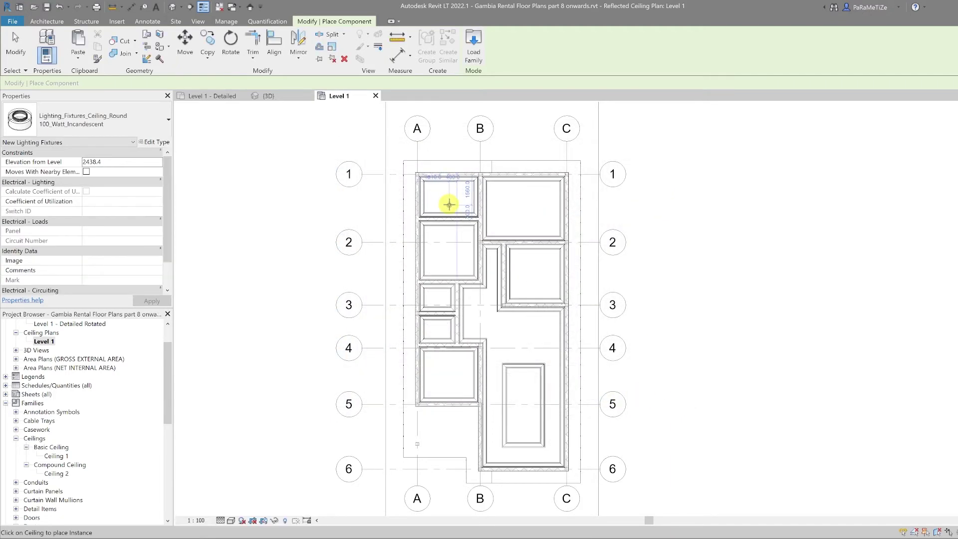
# Place 100_Watt_Incandescent round ceiling lights: one in the upper-left room and two in each of the other three rooms above gridline 3.
pyautogui.click(448, 204)
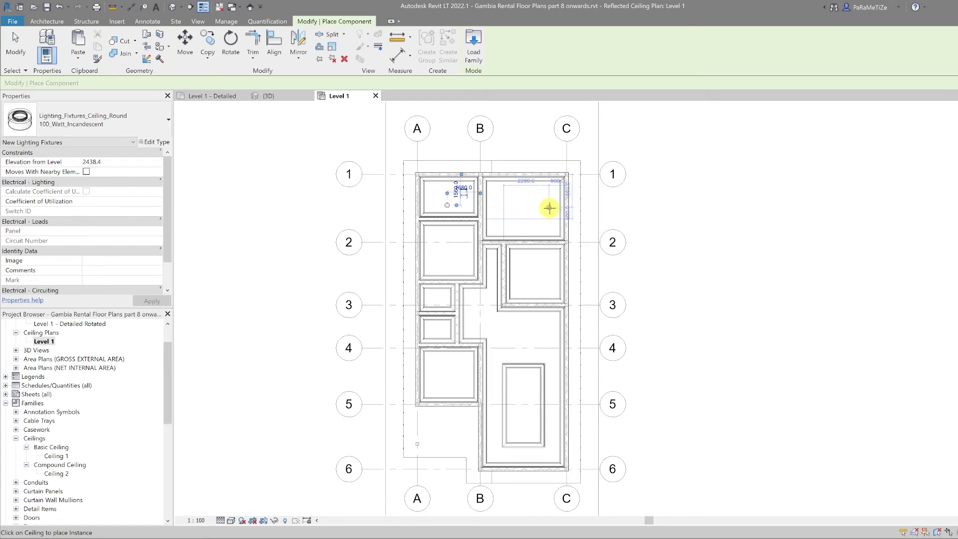
pyautogui.click(499, 209)
pyautogui.click(533, 290)
pyautogui.click(535, 260)
pyautogui.click(450, 268)
pyautogui.click(449, 235)
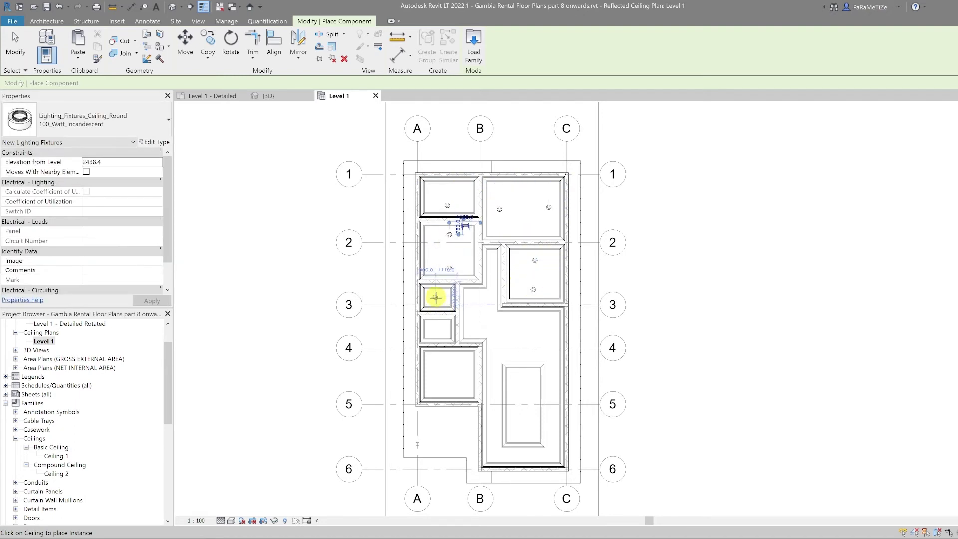
# Place one round ceiling light in each small room, two in the room between gridlines 4 and 5, and two inside the ceiling cove.
pyautogui.click(437, 300)
pyautogui.click(438, 331)
pyautogui.click(437, 377)
pyautogui.click(459, 378)
pyautogui.click(523, 430)
pyautogui.click(523, 378)
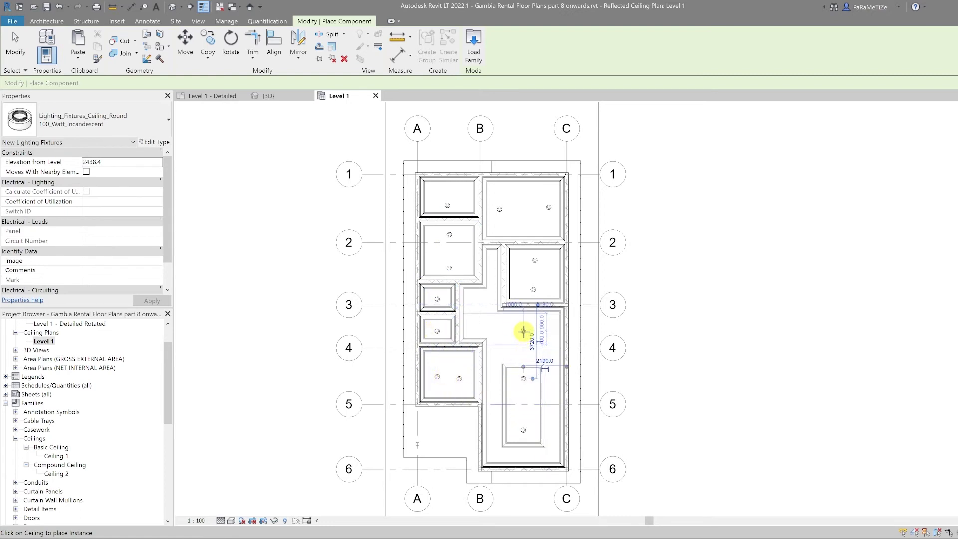
# Place three round ceiling lights across the open area between gridlines 3 and 4.
pyautogui.click(502, 333)
pyautogui.click(551, 331)
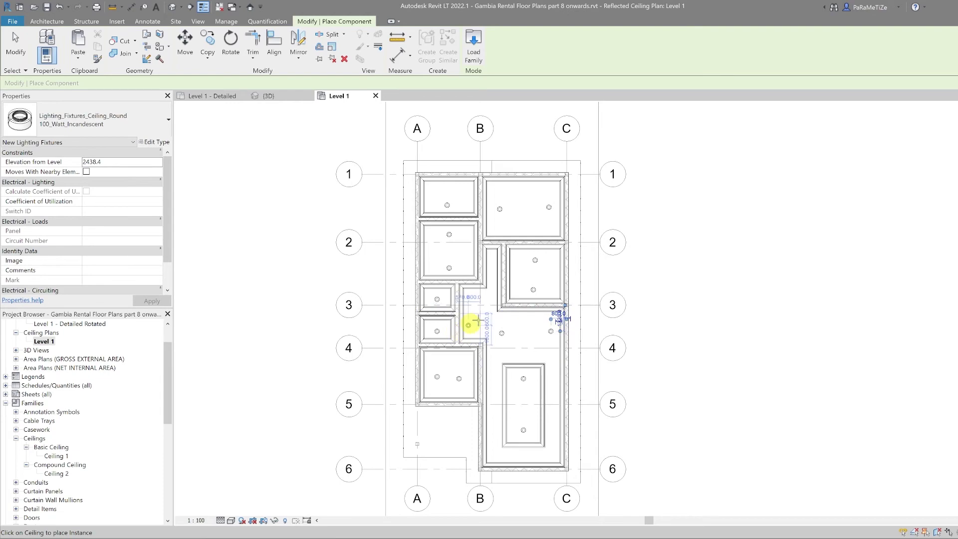
pyautogui.click(476, 321)
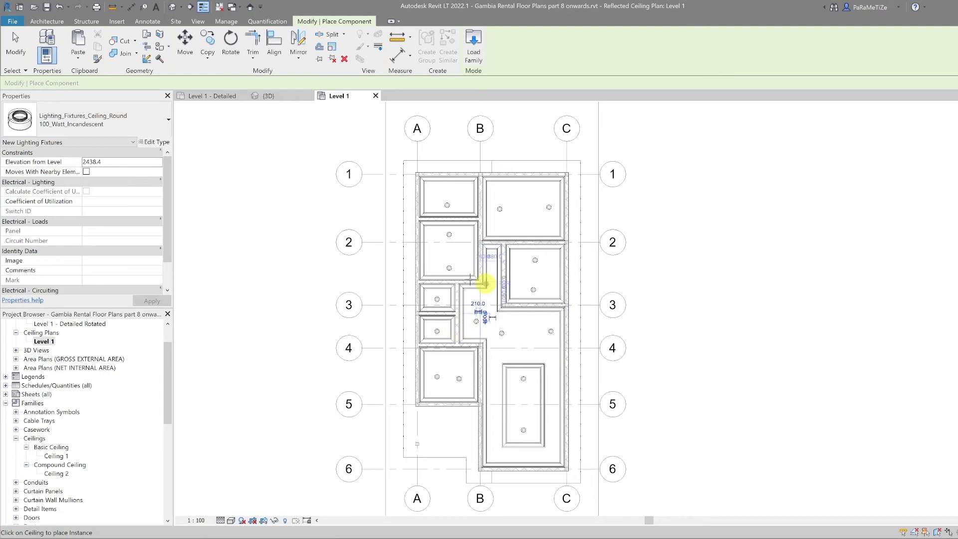
# Dimension the two lights in the upper-right room to their nearest side cornices.
pyautogui.click(131, 7)
pyautogui.scroll(5, 492, 187)
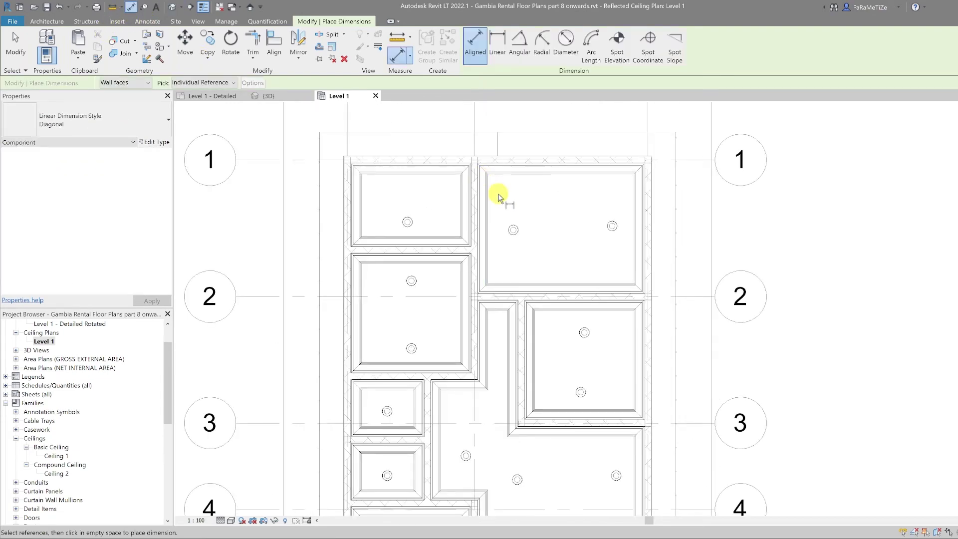
pyautogui.click(485, 234)
pyautogui.click(521, 248)
pyautogui.click(519, 212)
pyautogui.click(704, 235)
pyautogui.click(673, 242)
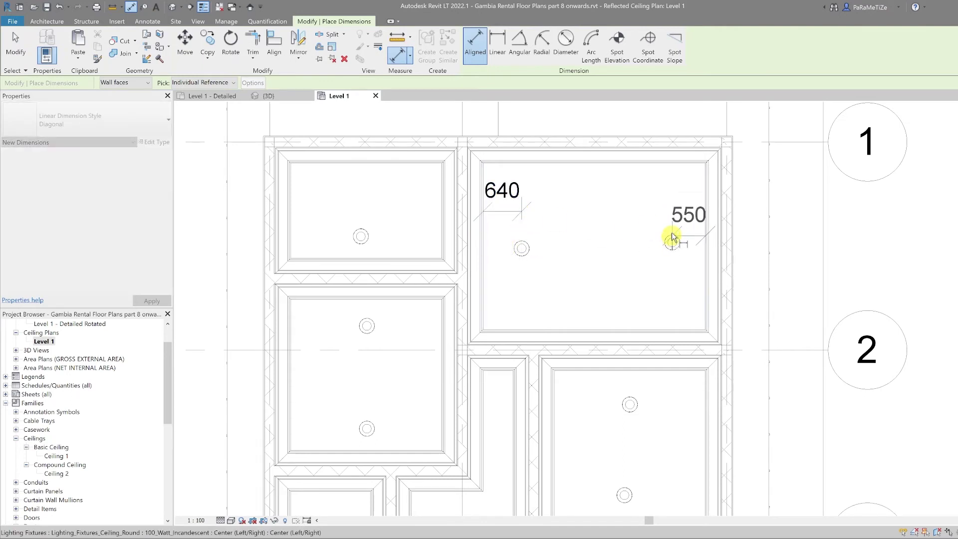
pyautogui.click(677, 213)
# Dimension the upper-left room's light to its lower cornice and the upper light in the room below to its upper cornice.
pyautogui.click(361, 238)
pyautogui.click(353, 258)
pyautogui.click(336, 246)
pyautogui.scroll(-2, 363, 227)
pyautogui.scroll(2, 360, 224)
pyautogui.click(366, 228)
pyautogui.click(360, 205)
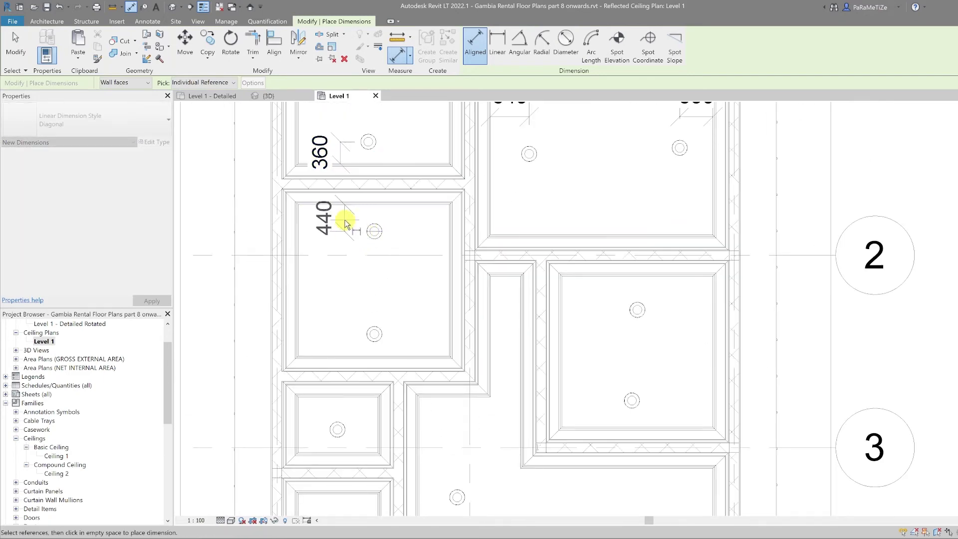
pyautogui.click(340, 218)
# Dimension the lower light in the room at gridline 2 to the room's lower cornice.
pyautogui.moveTo(366, 334); pyautogui.dragTo(369, 249, button='middle')
pyautogui.click(368, 250)
pyautogui.click(369, 249)
pyautogui.click(372, 271)
pyautogui.click(341, 259)
pyautogui.scroll(-2, 349, 257)
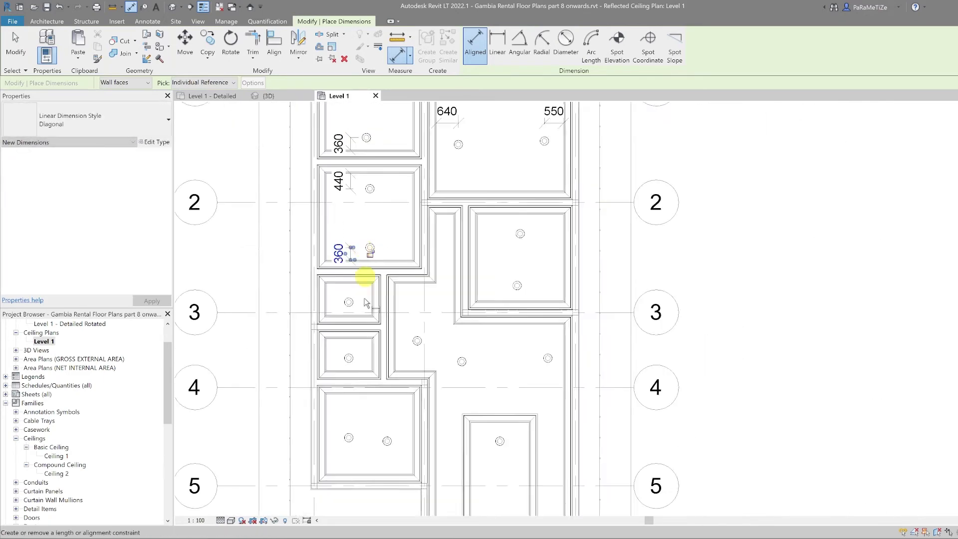
# Centre the light vertically in the small room at gridline 3 with an equalized dimension chain between its cornices.
pyautogui.scroll(3, 364, 252)
pyautogui.click(343, 252)
pyautogui.click(344, 292)
pyautogui.click(343, 318)
pyautogui.click(310, 294)
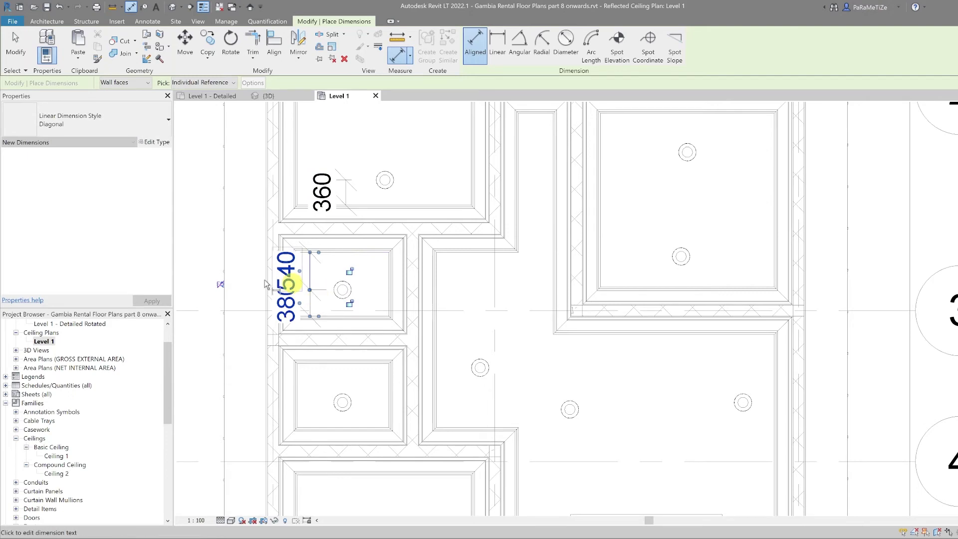
pyautogui.click(268, 284)
# Centre the same light horizontally with an equalized dimension chain between the side cornices.
pyautogui.click(390, 281)
pyautogui.click(343, 284)
pyautogui.click(297, 264)
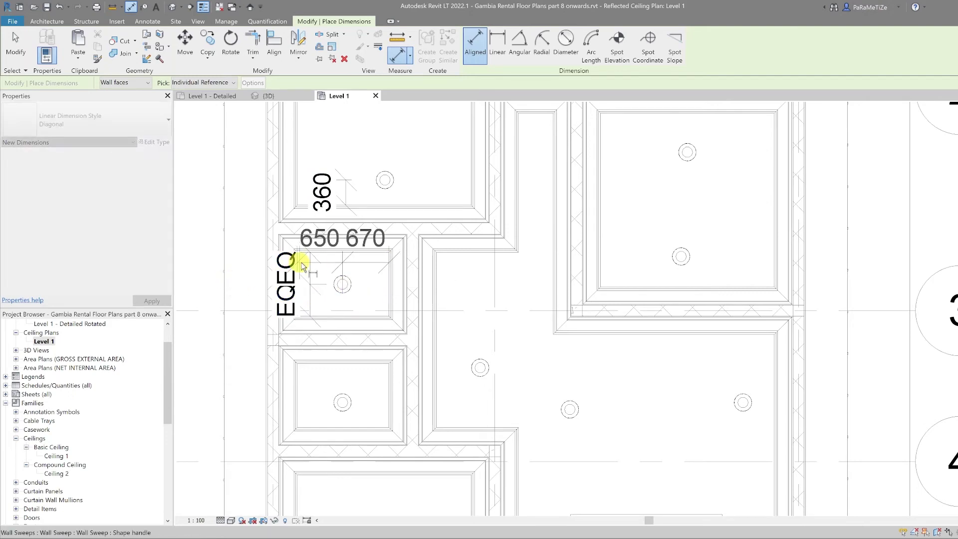
pyautogui.click(319, 262)
pyautogui.click(344, 285)
# Delete both equalized dimension chains from the small room at gridline 3.
pyautogui.press('Escape')
pyautogui.press('Escape')
pyautogui.click(359, 262)
pyautogui.press('Delete')
pyautogui.click(913, 525)
pyautogui.click(310, 304)
pyautogui.press('Delete')
pyautogui.scroll(-1, 339, 328)
pyautogui.scroll(-2, 338, 328)
pyautogui.click(913, 525)
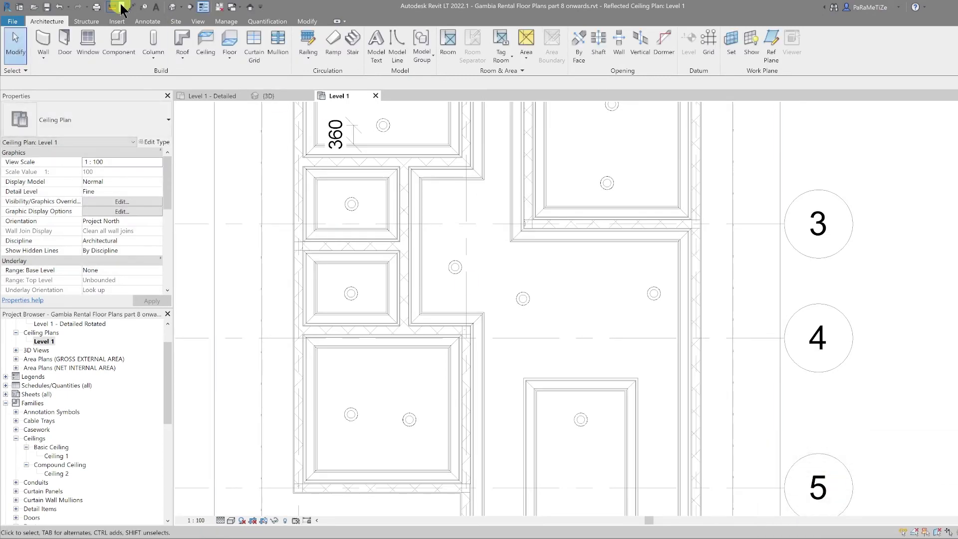
# Dimension the light in the small room above gridline 4 vertically between its upper and lower cornices.
pyautogui.click(131, 6)
pyautogui.scroll(3, 346, 270)
pyautogui.click(368, 316)
pyautogui.click(357, 352)
pyautogui.click(238, 302)
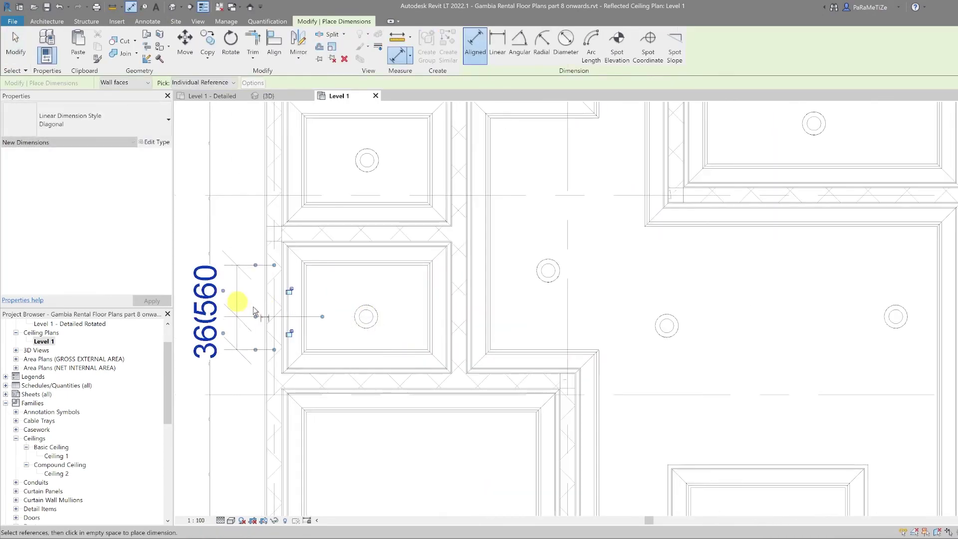
# Dimension that light horizontally between the side cornices and equalize the horizontal chain.
pyautogui.scroll(-4, 367, 312)
pyautogui.click(331, 304)
pyautogui.click(367, 310)
pyautogui.click(403, 301)
pyautogui.click(385, 296)
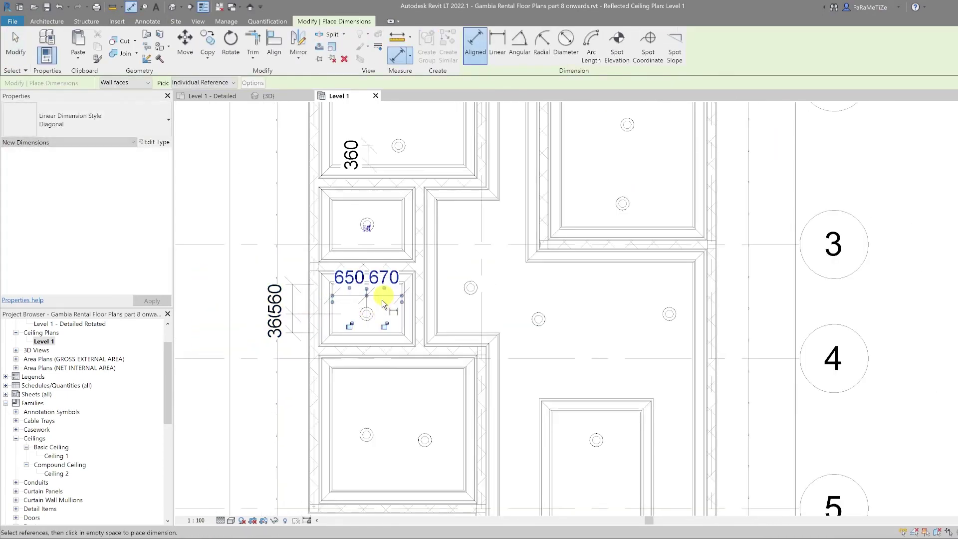
pyautogui.press('Escape')
pyautogui.press('Escape')
pyautogui.click(380, 294)
pyautogui.click(366, 233)
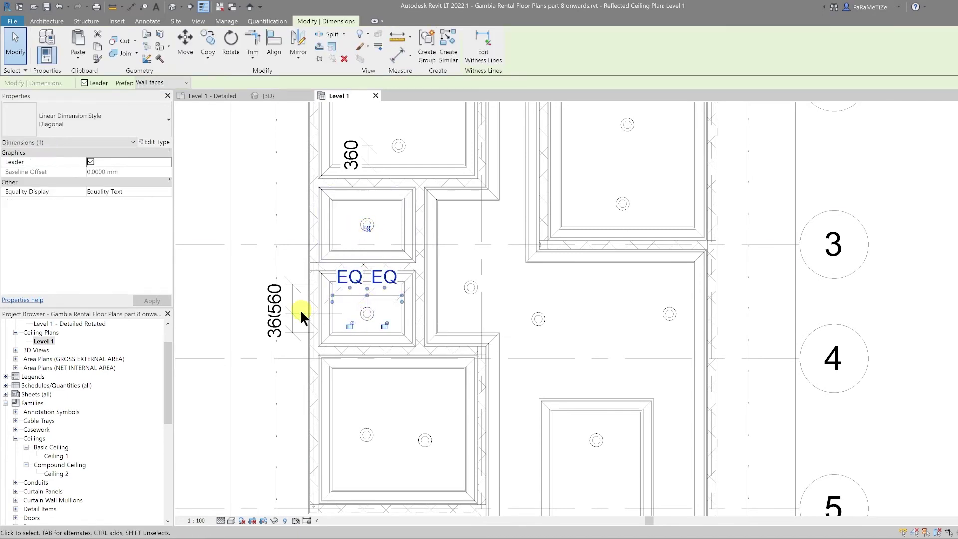
# Equalize the vertical chain of the small room above gridline 4, then delete both of the room's dimension chains.
pyautogui.click(301, 310)
pyautogui.click(225, 309)
pyautogui.press('Delete')
pyautogui.click(914, 526)
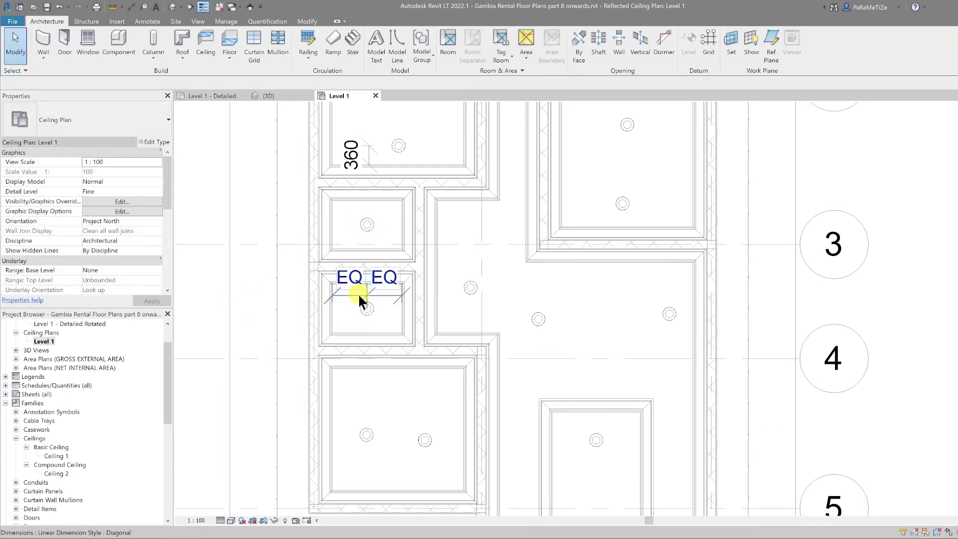
pyautogui.click(358, 293)
pyautogui.press('Delete')
pyautogui.scroll(-2, 299, 313)
# Dimension the left light in the room between gridlines 4 and 5 vertically between the upper and lower cornices.
pyautogui.click(130, 7)
pyautogui.scroll(3, 328, 278)
pyautogui.click(328, 268)
pyautogui.click(326, 334)
pyautogui.click(338, 391)
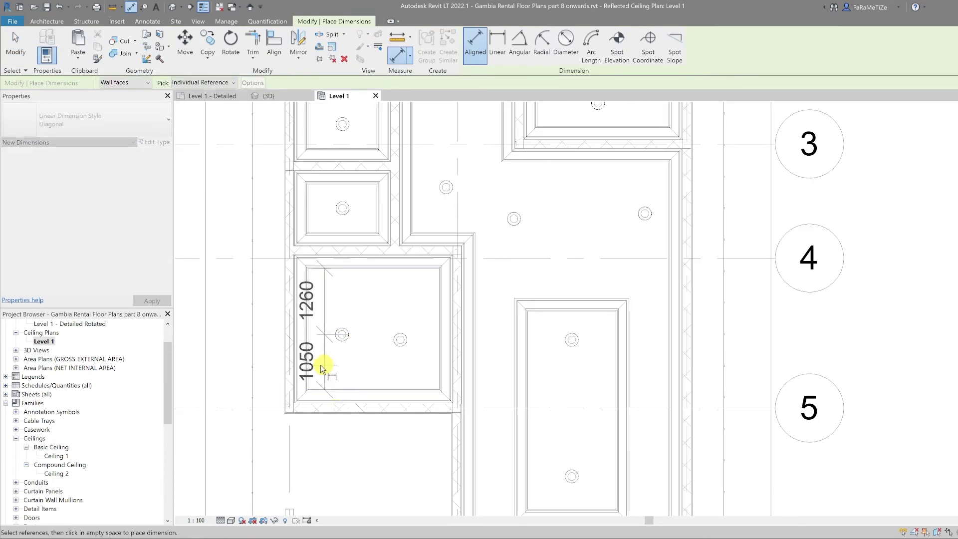
pyautogui.click(255, 364)
# Dimension each of the two lights in that room to its nearest side cornice.
pyautogui.click(341, 329)
pyautogui.click(307, 316)
pyautogui.click(329, 298)
pyautogui.click(441, 327)
pyautogui.click(400, 333)
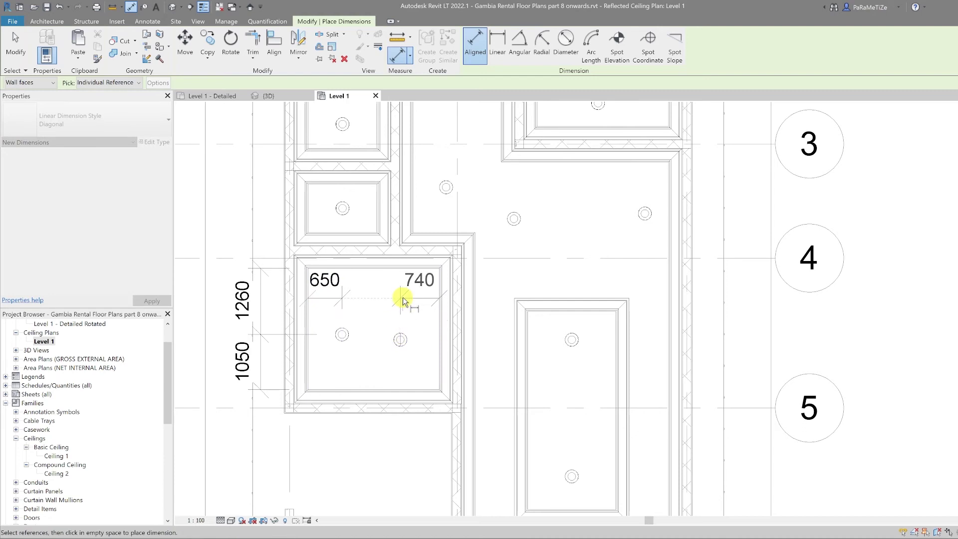
pyautogui.click(403, 298)
# Set both lights in the room between gridlines 4 and 5 to 600 mm from their nearest side cornices.
pyautogui.press('Escape')
pyautogui.press('Escape')
pyautogui.click(339, 334)
pyautogui.click(324, 287)
pyautogui.write('600')
pyautogui.press('Return')
pyautogui.click(401, 339)
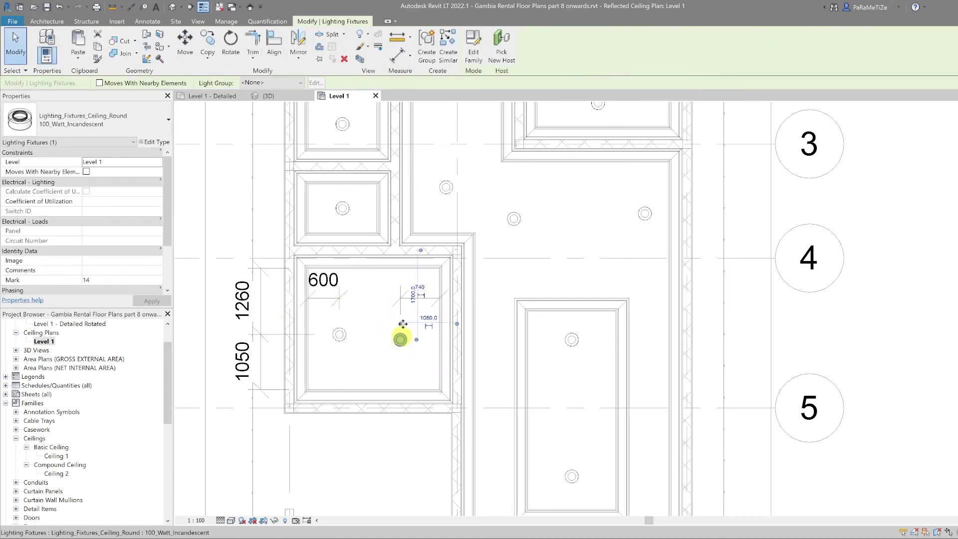
pyautogui.click(425, 284)
pyautogui.write('600')
pyautogui.press('Return')
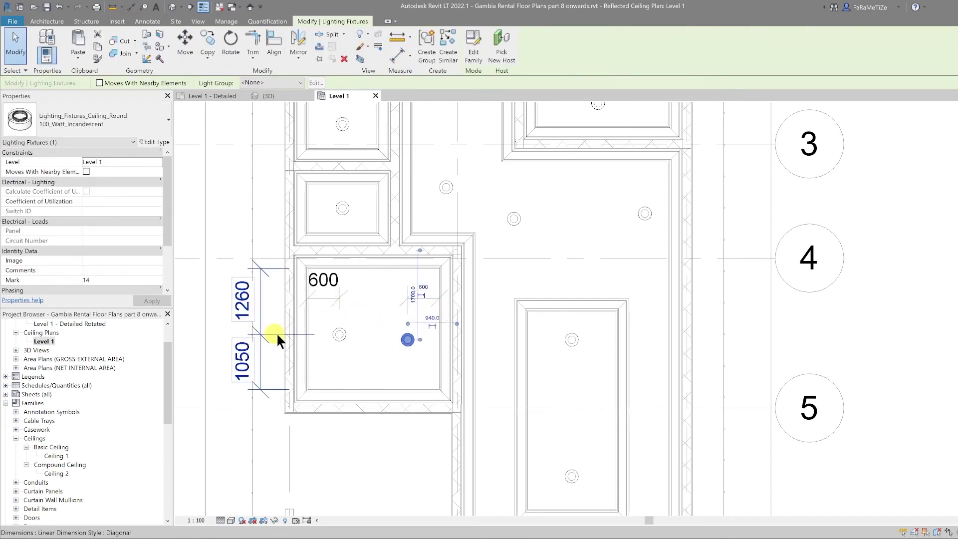
# Centre the room's left light vertically by equalizing its chain, then delete that chain and the light's 600 mm dimension.
pyautogui.click(259, 333)
pyautogui.click(192, 328)
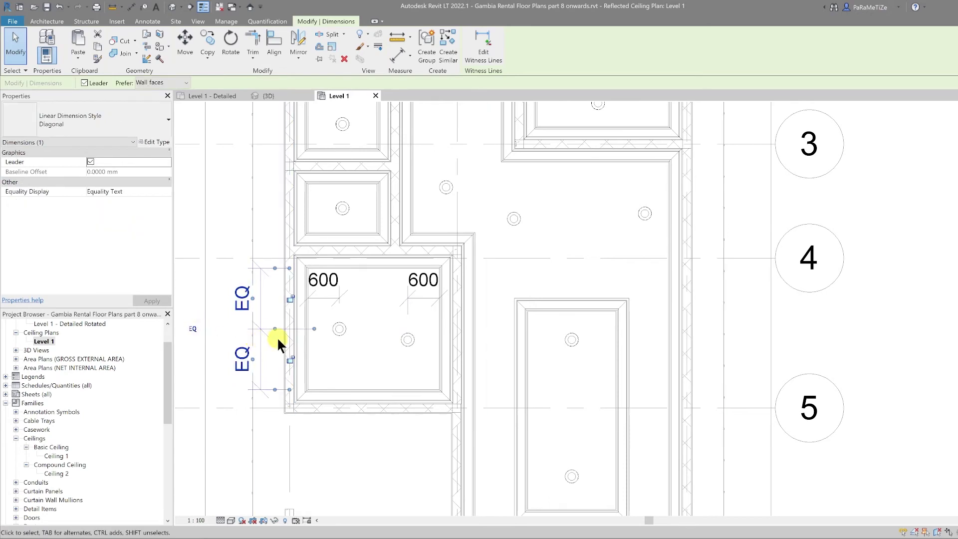
pyautogui.press('Delete')
pyautogui.click(919, 525)
pyautogui.click(328, 298)
pyautogui.press('Delete')
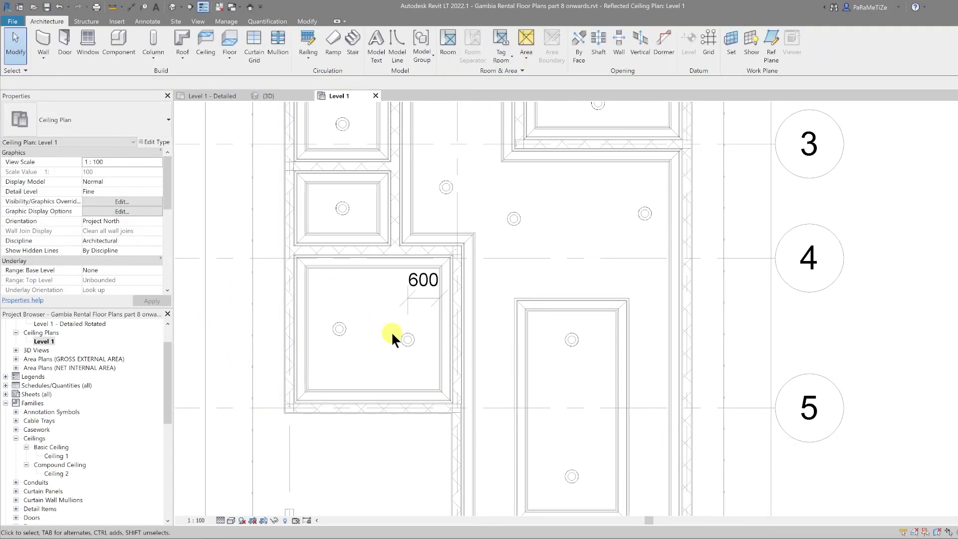
# Align the room's right light with the left one and delete the remaining 600 mm dimension.
pyautogui.press('a')
pyautogui.press('l')
pyautogui.press('Escape')
pyautogui.press('Escape')
pyautogui.click(418, 298)
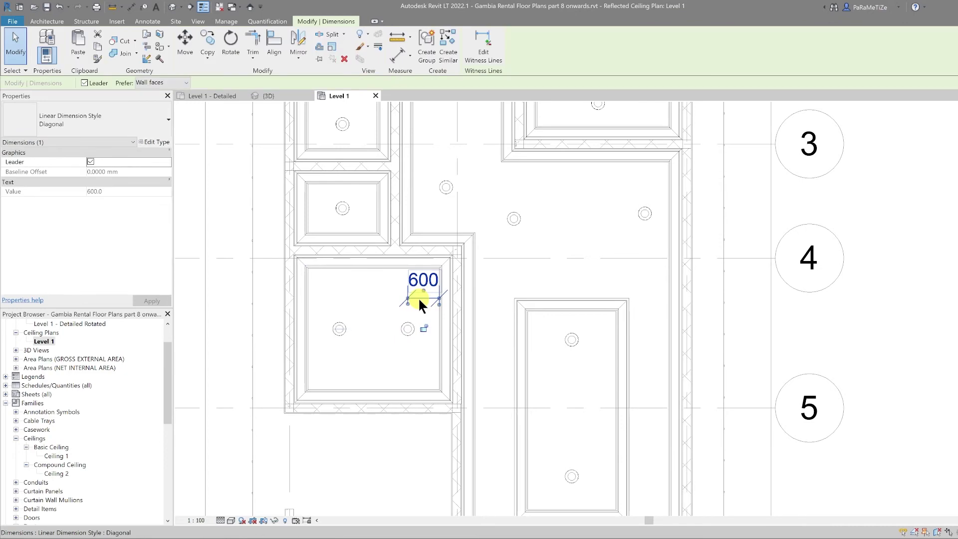
pyautogui.press('Delete')
# Set both lights in the left room at gridline 2 to 350 mm from their nearest upper and lower cornices.
pyautogui.scroll(-3, 417, 298)
pyautogui.scroll(3, 415, 117)
pyautogui.click(378, 282)
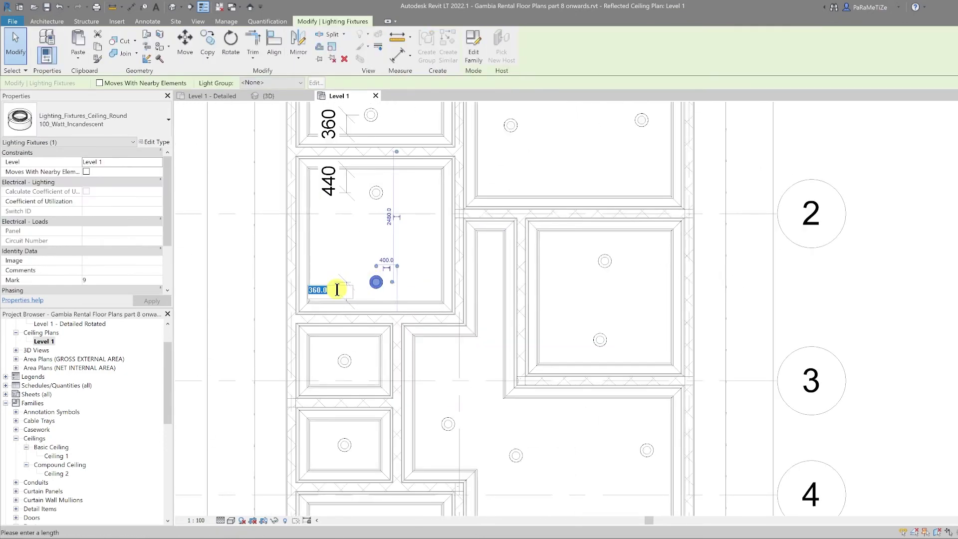
pyautogui.click(378, 194)
pyautogui.click(335, 180)
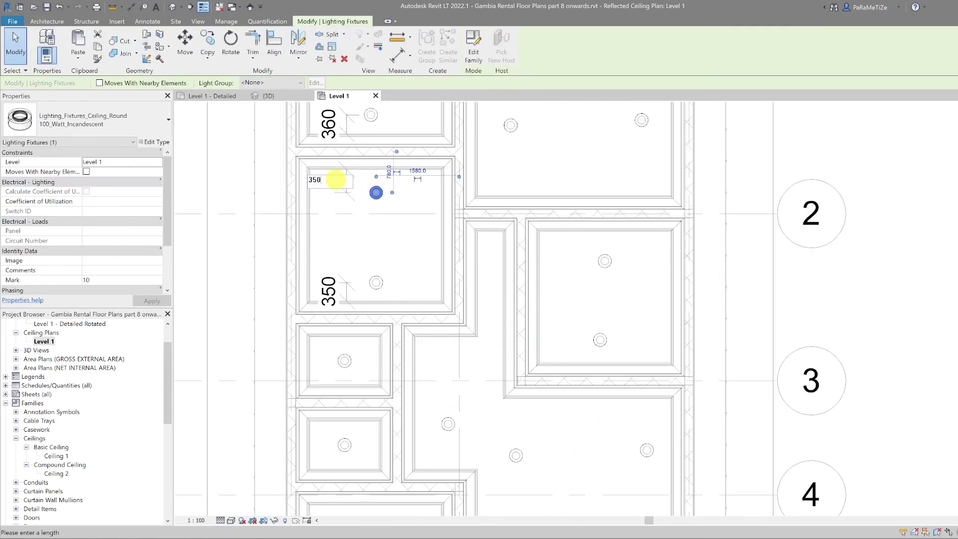
pyautogui.write('350')
pyautogui.press('Return')
pyautogui.scroll(-2, 333, 225)
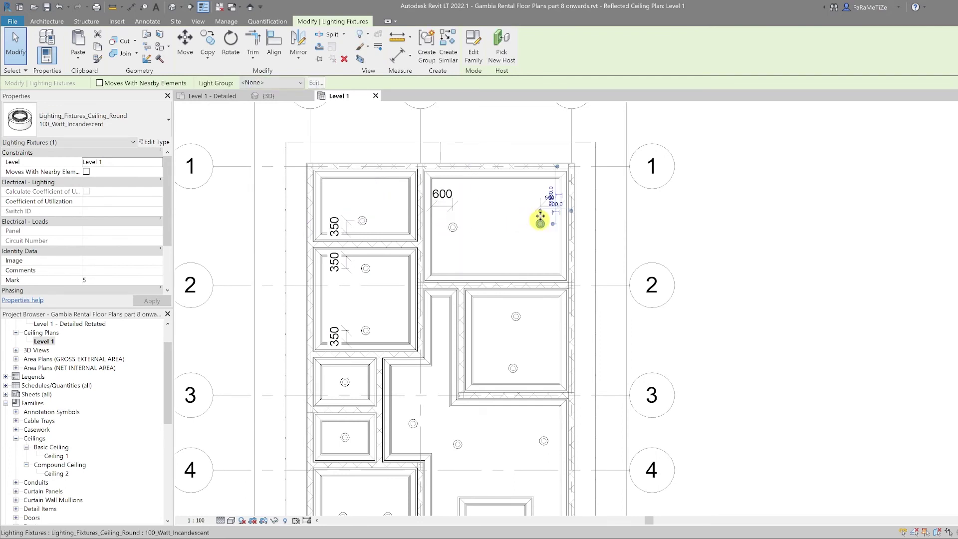
pyautogui.press('Escape')
# Centre the top-left room's light between its side cornices with an equalized dimension chain, then delete that chain.
pyautogui.click(130, 7)
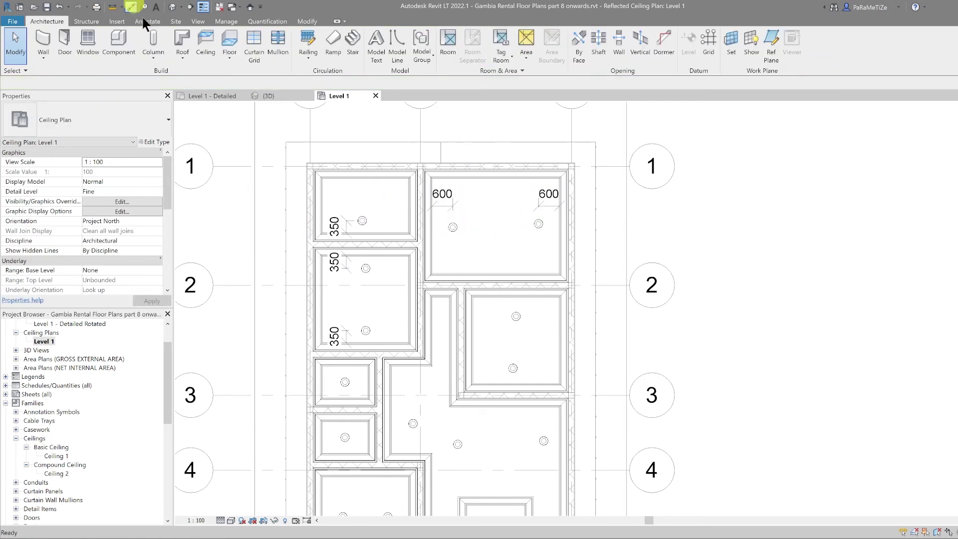
pyautogui.click(410, 203)
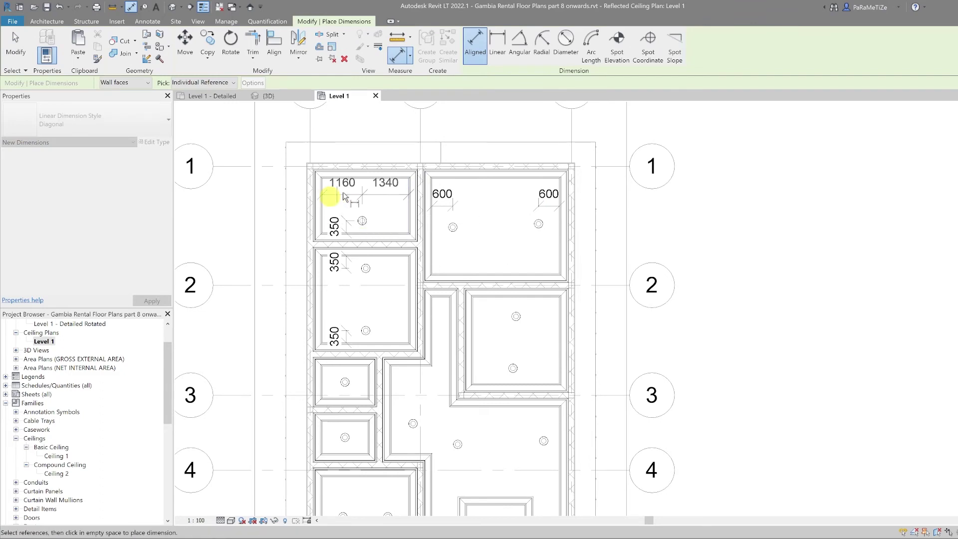
pyautogui.click(344, 196)
pyautogui.press('Escape')
pyautogui.press('Escape')
pyautogui.click(372, 193)
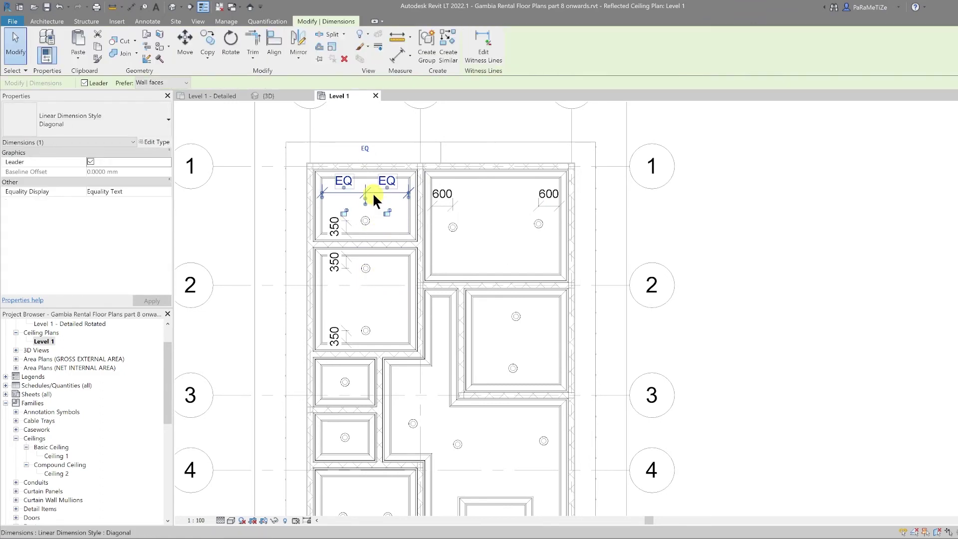
pyautogui.press('Delete')
pyautogui.click(896, 527)
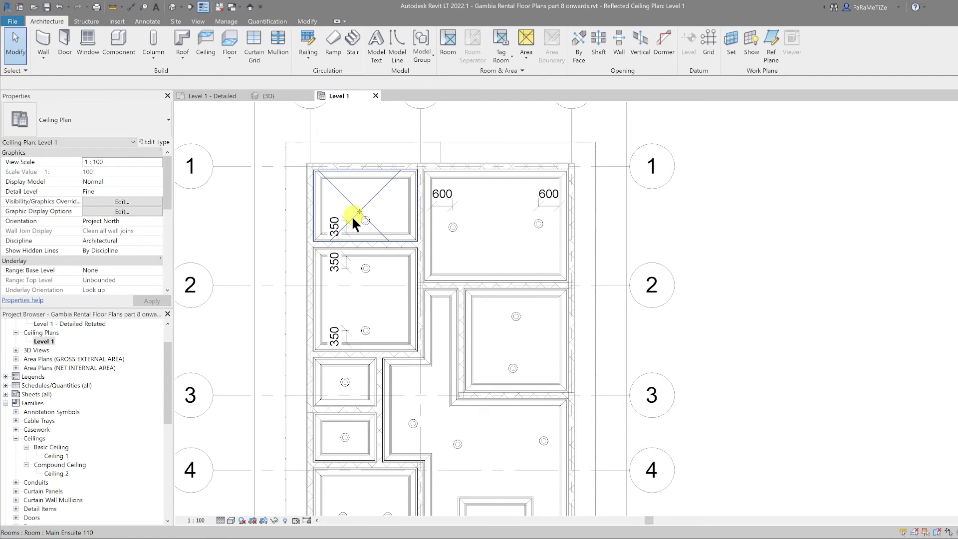
# Extend the same light's 350 mm dimension to the upper cornice, equalize it to centre the light vertically, and delete the chain.
pyautogui.click(346, 225)
pyautogui.click(482, 49)
pyautogui.click(335, 192)
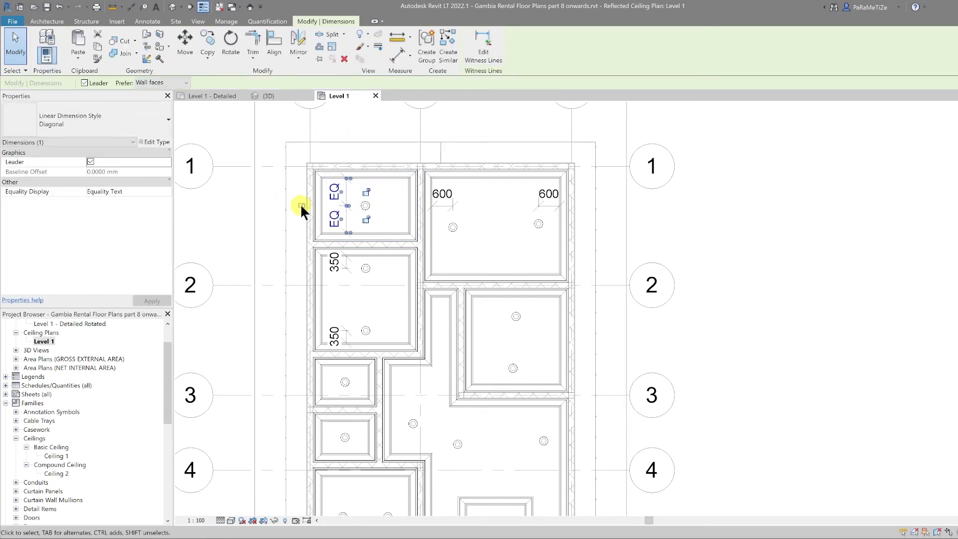
pyautogui.click(301, 205)
pyautogui.press('Escape')
pyautogui.click(344, 215)
pyautogui.press('Delete')
pyautogui.click(913, 525)
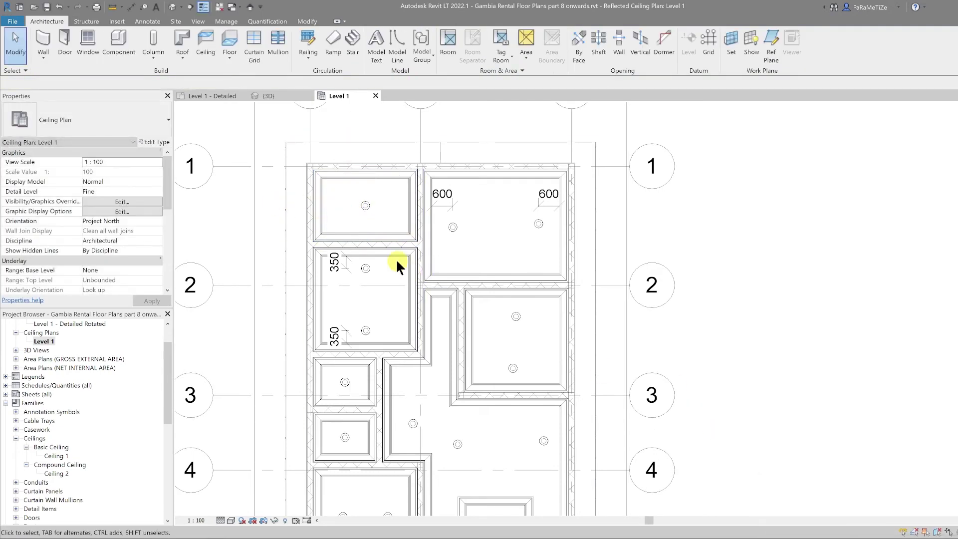
# Align the lights in the left room at gridline 2 with the centred light above and delete both 350 mm dimensions.
pyautogui.press('a')
pyautogui.press('l')
pyautogui.click(373, 208)
pyautogui.click(366, 272)
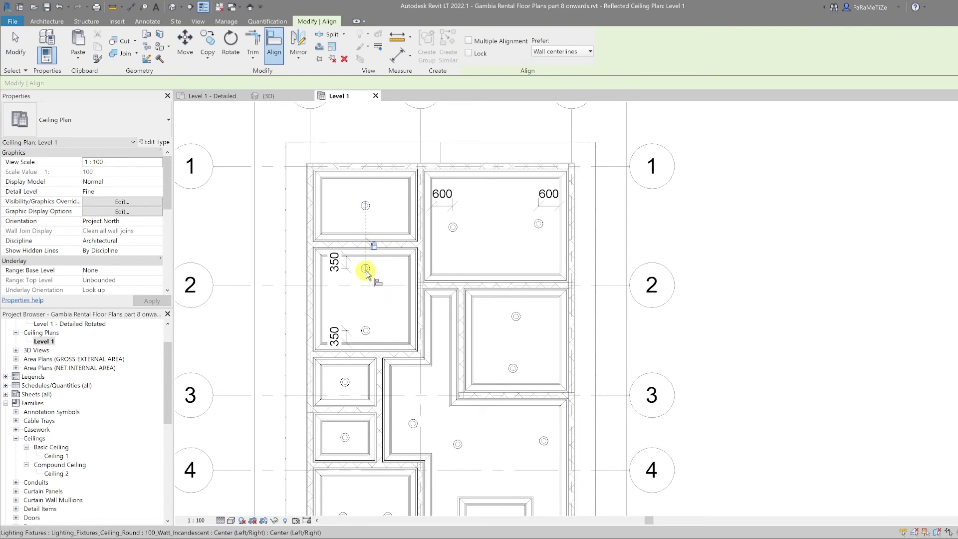
pyautogui.moveTo(384, 360); pyautogui.dragTo(366, 260, button='middle')
pyautogui.press('Escape')
pyautogui.click(327, 232)
pyautogui.press('Delete')
pyautogui.click(317, 166)
pyautogui.press('Delete')
# Place Lighting_Fixtures_Ceiling_Fan Metal_Brass-100_Watt_Incandescent fixtures in the three rooms with paired lights above gridline 3 and between the lights near gridlines 4 and 5.
pyautogui.scroll(-2, 489, 250)
pyautogui.moveTo(501, 254); pyautogui.dragTo(404, 275, button='middle')
pyautogui.scroll(2, 360, 224)
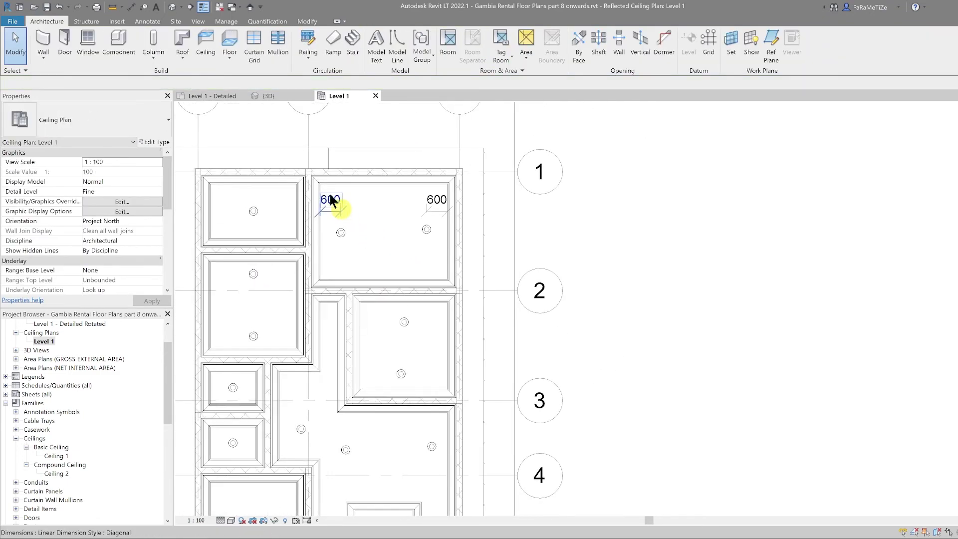
pyautogui.scroll(-3, 439, 202)
pyautogui.press('c')
pyautogui.press('m')
pyautogui.click(113, 121)
pyautogui.scroll(-2, 110, 331)
pyautogui.click(86, 326)
pyautogui.click(404, 223)
pyautogui.click(317, 272)
pyautogui.click(416, 300)
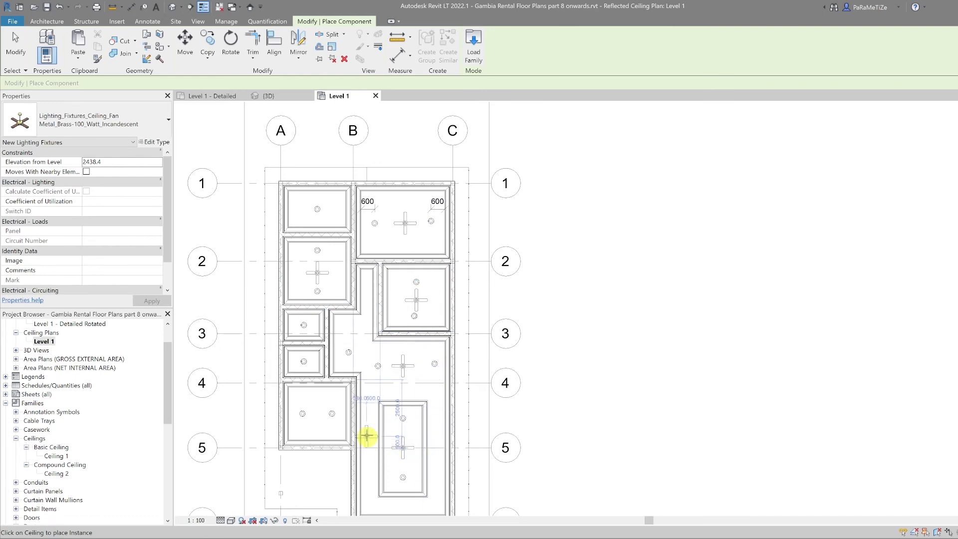
pyautogui.press('Escape')
pyautogui.press('Escape')
# Centre the fan between the two lights in the left room at gridline 2 with an equalized dimension chain, then delete the chain.
pyautogui.scroll(5, 329, 274)
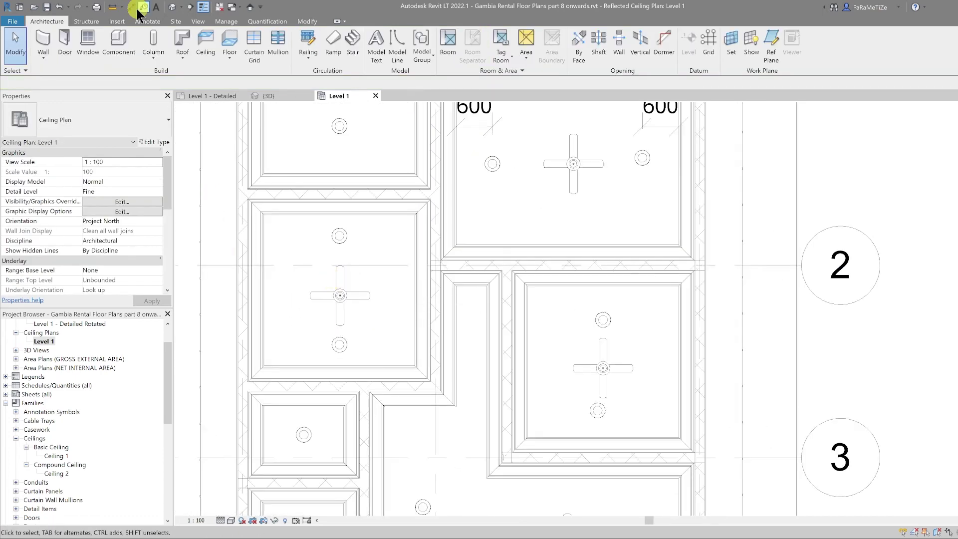
pyautogui.click(133, 8)
pyautogui.click(340, 235)
pyautogui.click(340, 295)
pyautogui.click(340, 345)
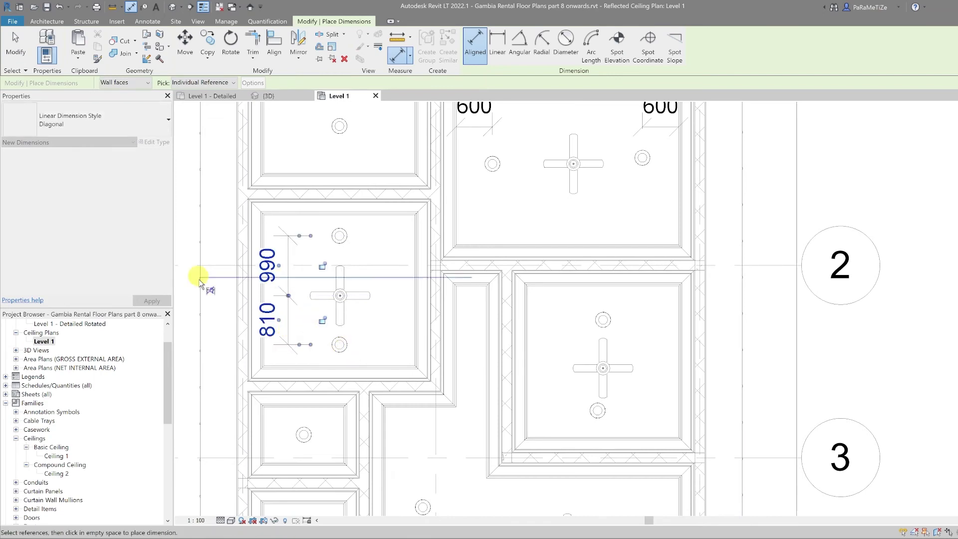
pyautogui.click(210, 290)
pyautogui.press('Escape')
pyautogui.press('Escape')
pyautogui.click(287, 309)
pyautogui.press('Delete')
pyautogui.click(912, 526)
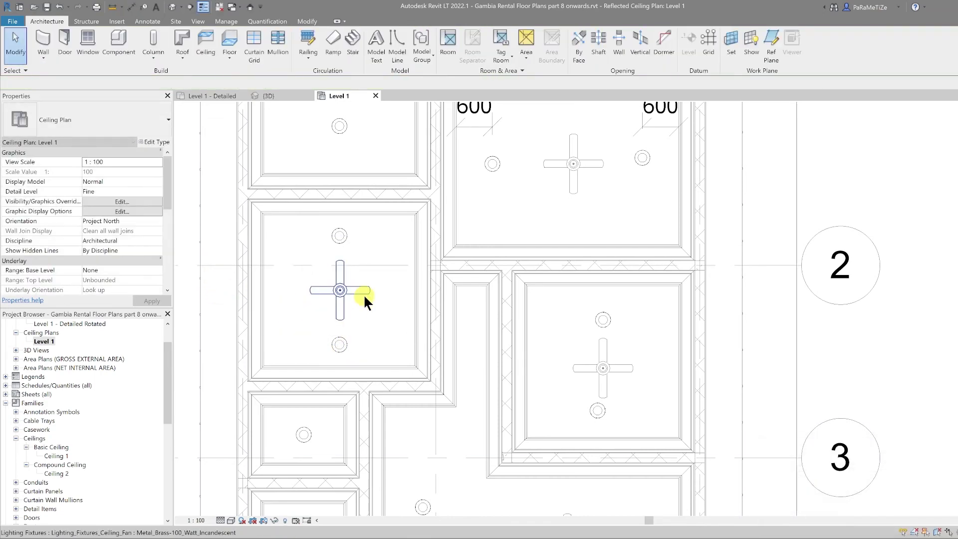
pyautogui.press('a')
pyautogui.press('l')
pyautogui.moveTo(601, 348); pyautogui.dragTo(570, 311, button='middle')
pyautogui.scroll(-1, 570, 312)
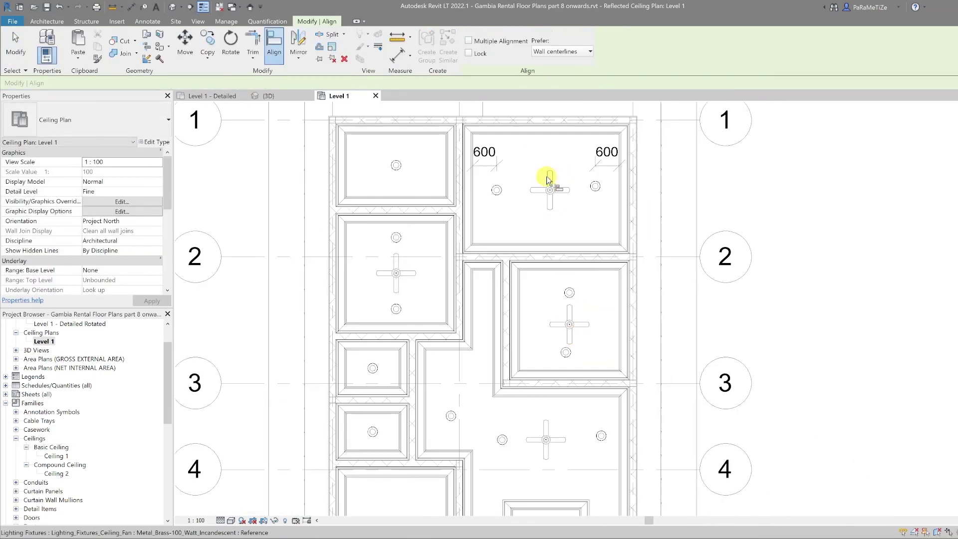
pyautogui.scroll(1, 514, 180)
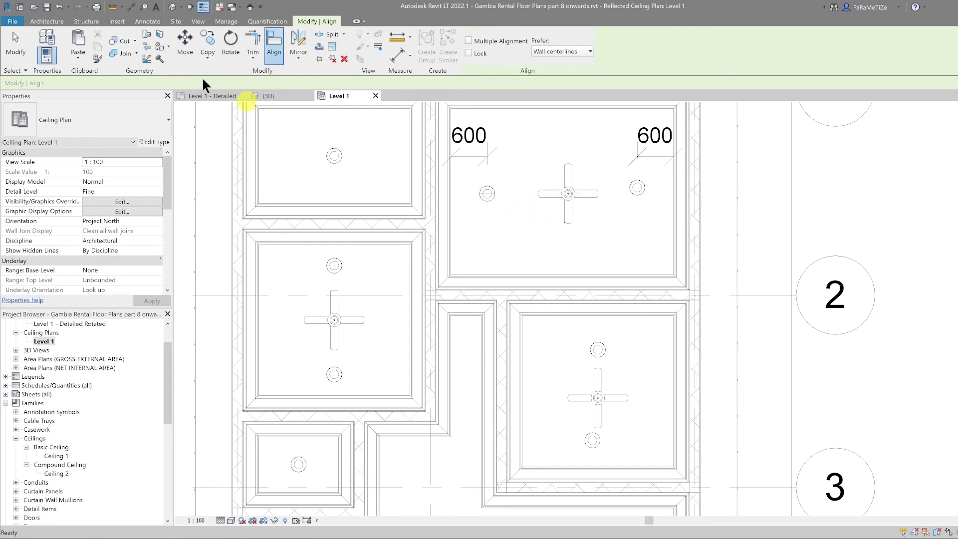
# Centre the top-right room's fan between the side cornices with an equalized dimension chain.
pyautogui.click(131, 7)
pyautogui.moveTo(522, 186); pyautogui.dragTo(500, 248, button='middle')
pyautogui.click(428, 248)
pyautogui.click(546, 232)
pyautogui.click(650, 220)
pyautogui.click(557, 123)
pyautogui.moveTo(559, 129); pyautogui.dragTo(558, 210, button='middle')
pyautogui.click(539, 128)
# Centre the same fan between the upper and lower cornices with an equalized dimension chain.
pyautogui.click(557, 249)
pyautogui.click(562, 333)
pyautogui.click(582, 418)
pyautogui.click(585, 377)
pyautogui.click(509, 334)
pyautogui.press('Escape')
pyautogui.press('Escape')
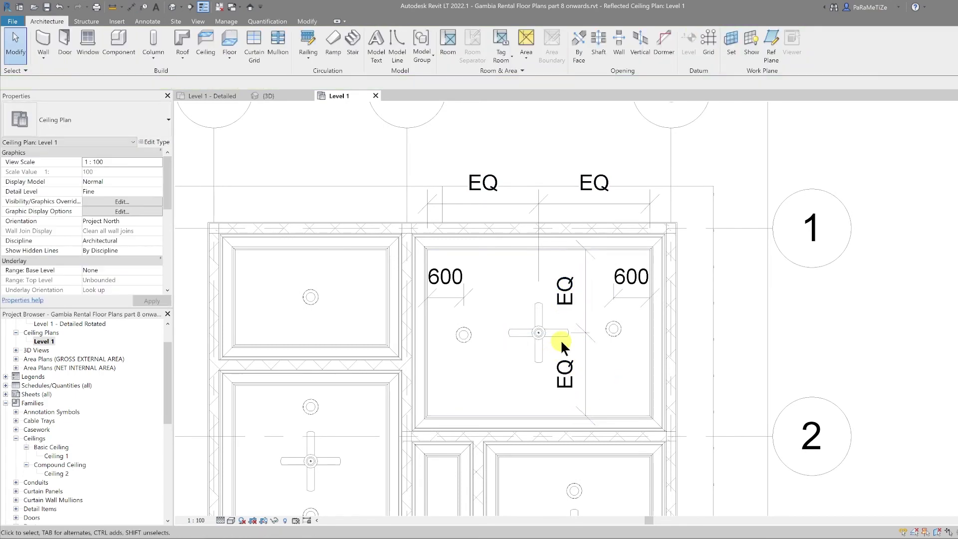
# Delete the top-right room's vertical and horizontal equalized dimension chains.
pyautogui.click(582, 332)
pyautogui.press('Delete')
pyautogui.press('Return')
pyautogui.click(541, 208)
pyautogui.press('Delete')
pyautogui.press('Return')
# Align the top-right room's two lights with the centred fan and delete both 600 mm dimensions.
pyautogui.press('a')
pyautogui.press('l')
pyautogui.click(557, 343)
pyautogui.press('Escape')
pyautogui.press('Escape')
pyautogui.click(459, 298)
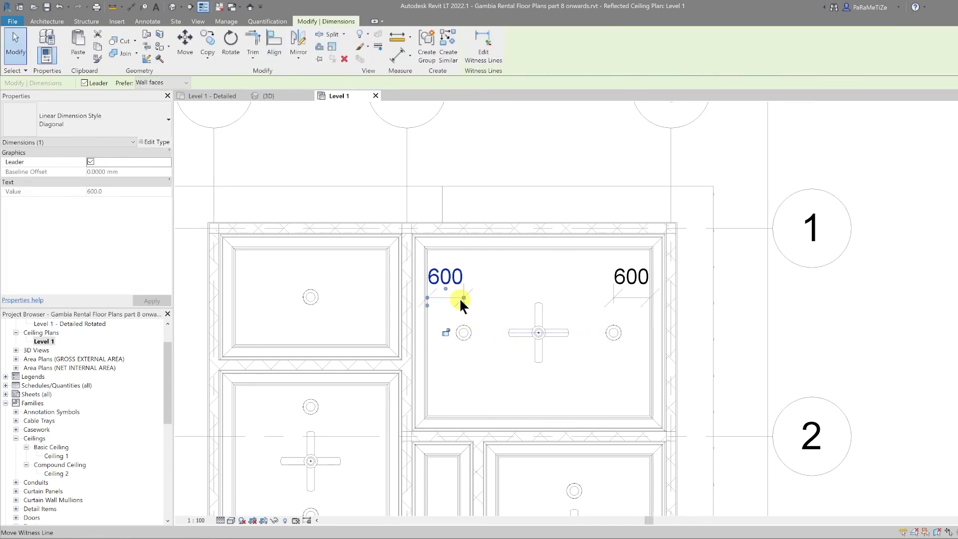
pyautogui.keyDown('ctrl'); pyautogui.click(617, 298); pyautogui.keyUp('ctrl')
pyautogui.press('Delete')
# Centre the fan in the right room between gridlines 2 and 3 between its side cornices with an equalized dimension chain.
pyautogui.scroll(-2, 756, 405)
pyautogui.moveTo(755, 406); pyautogui.dragTo(754, 293, button='middle')
pyautogui.scroll(3, 669, 286)
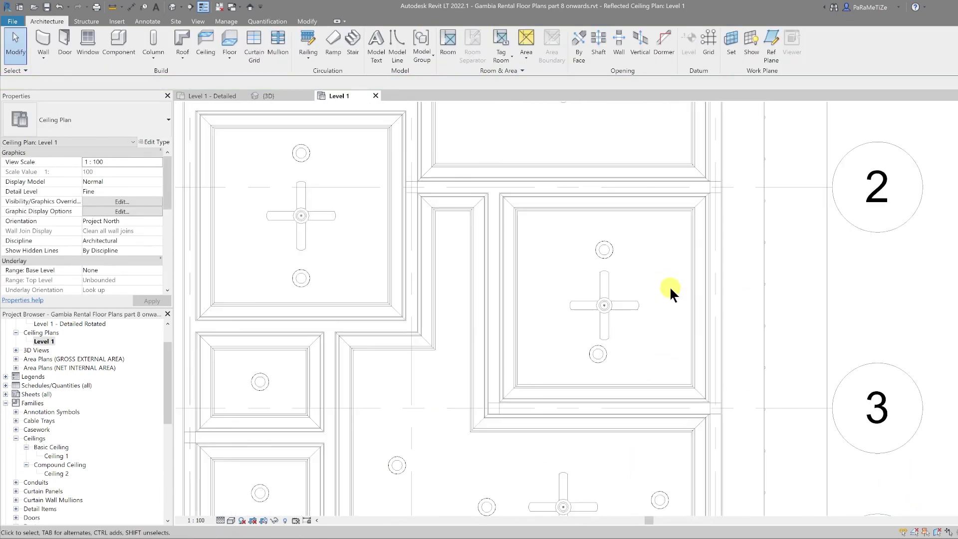
pyautogui.click(131, 7)
pyautogui.click(542, 301)
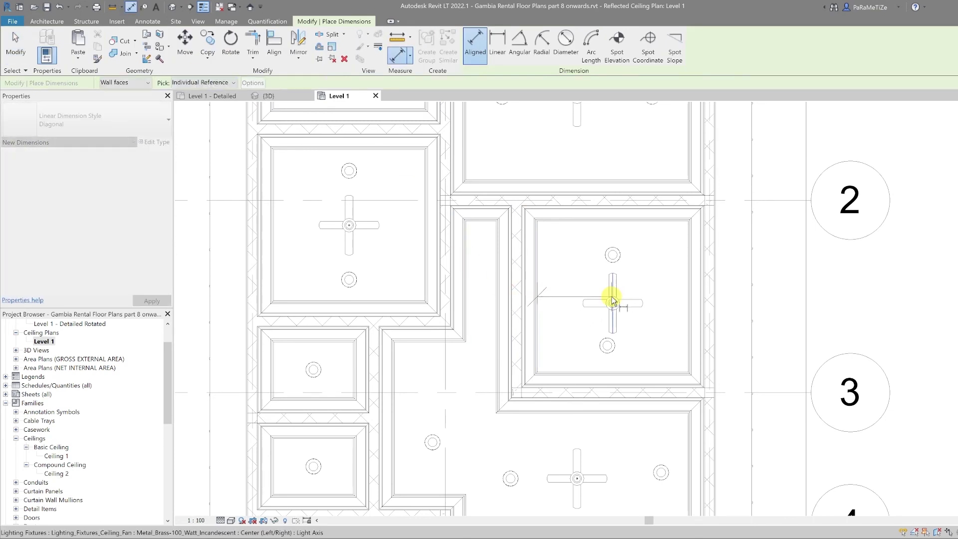
pyautogui.click(686, 306)
pyautogui.click(657, 239)
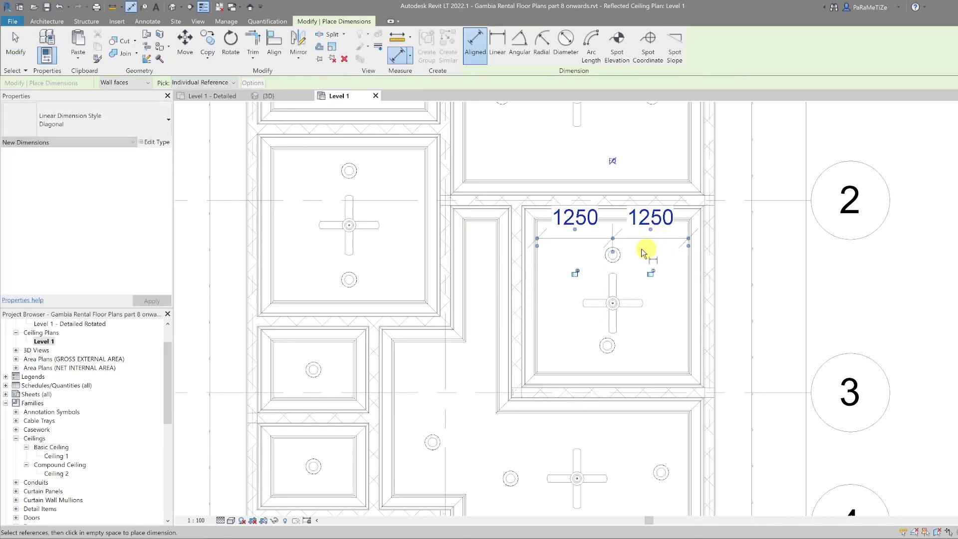
# Centre that room's fan between the upper and lower cornices with an equalized dimension chain.
pyautogui.click(555, 221)
pyautogui.click(586, 303)
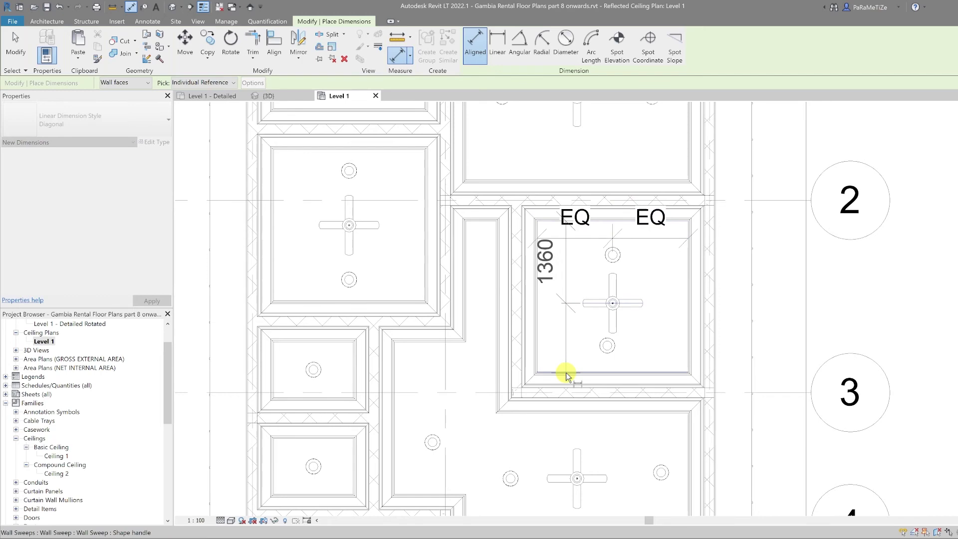
pyautogui.click(567, 372)
pyautogui.click(560, 344)
pyautogui.click(482, 296)
pyautogui.press('Escape')
pyautogui.press('Escape')
# Delete both equalized dimension chains around the fan in the right room between gridlines 2 and 3.
pyautogui.click(561, 276)
pyautogui.keyDown('ctrl'); pyautogui.click(582, 238); pyautogui.keyUp('ctrl')
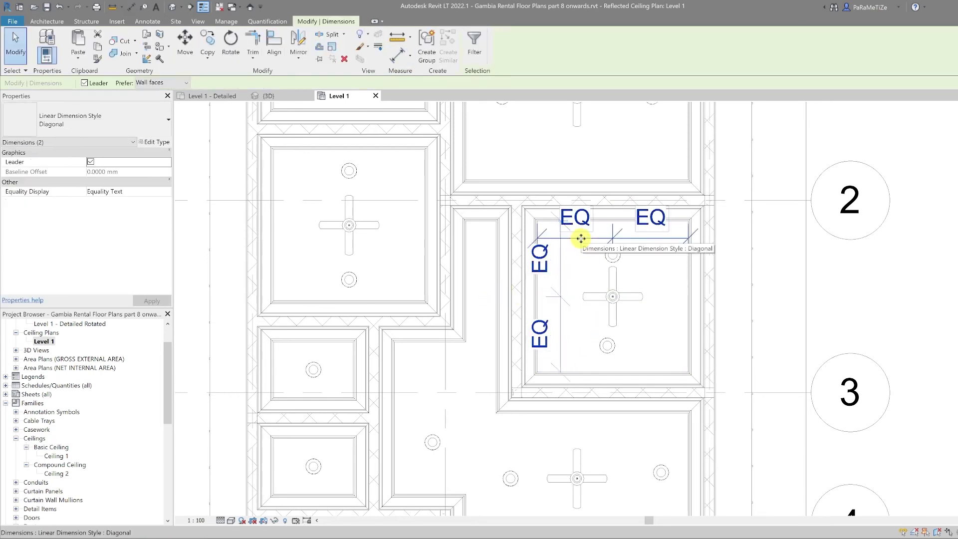
pyautogui.press('Delete')
pyautogui.click(918, 524)
# Align the lights above and below that room's fan with the fan's vertical centre line.
pyautogui.press('a')
pyautogui.press('l')
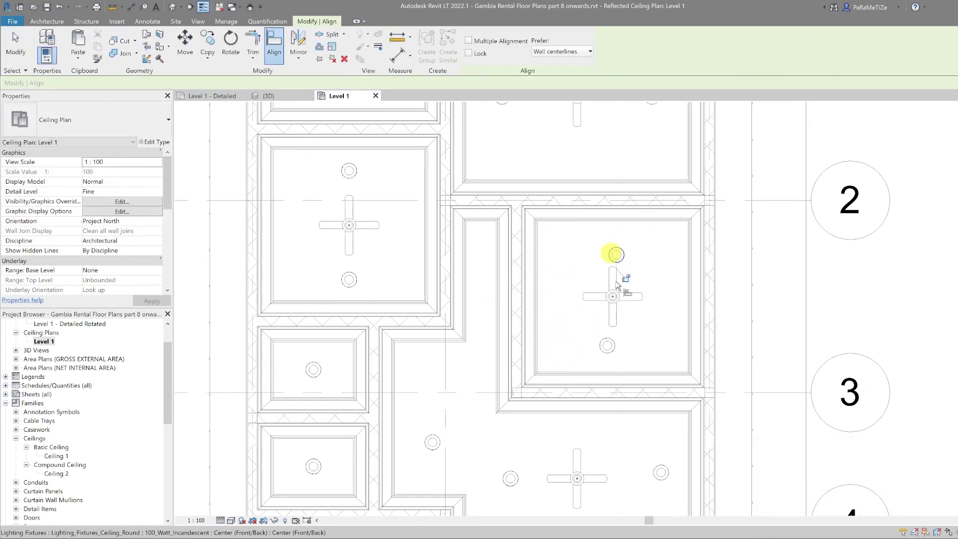
pyautogui.click(607, 346)
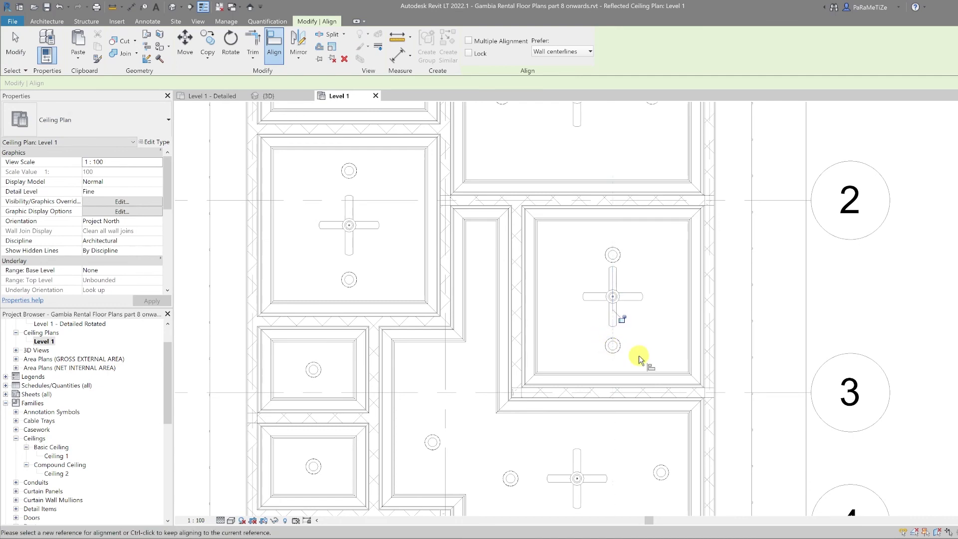
# Dimension the room's lower light to the lower cornice and its upper light to the upper cornice.
pyautogui.press('d')
pyautogui.press('i')
pyautogui.click(594, 374)
pyautogui.click(609, 344)
pyautogui.click(583, 359)
pyautogui.click(600, 223)
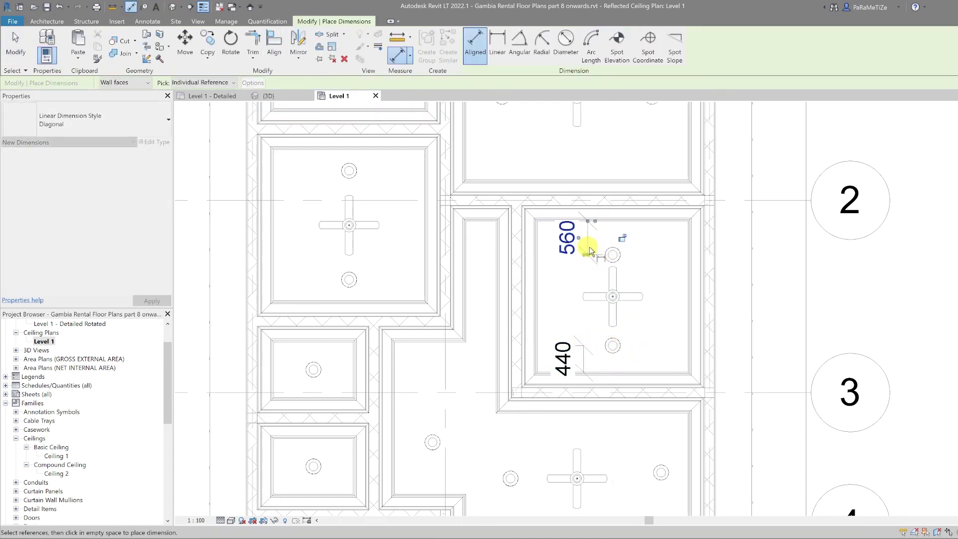
pyautogui.click(589, 249)
pyautogui.press('Escape')
pyautogui.press('Escape')
# Set both of the room's lights to 350 mm from their nearest cornices and delete the lower light's dimension.
pyautogui.click(613, 255)
pyautogui.click(567, 237)
pyautogui.write('350')
pyautogui.press('Return')
pyautogui.click(613, 346)
pyautogui.click(567, 357)
pyautogui.write('350')
pyautogui.press('Return')
pyautogui.press('Escape')
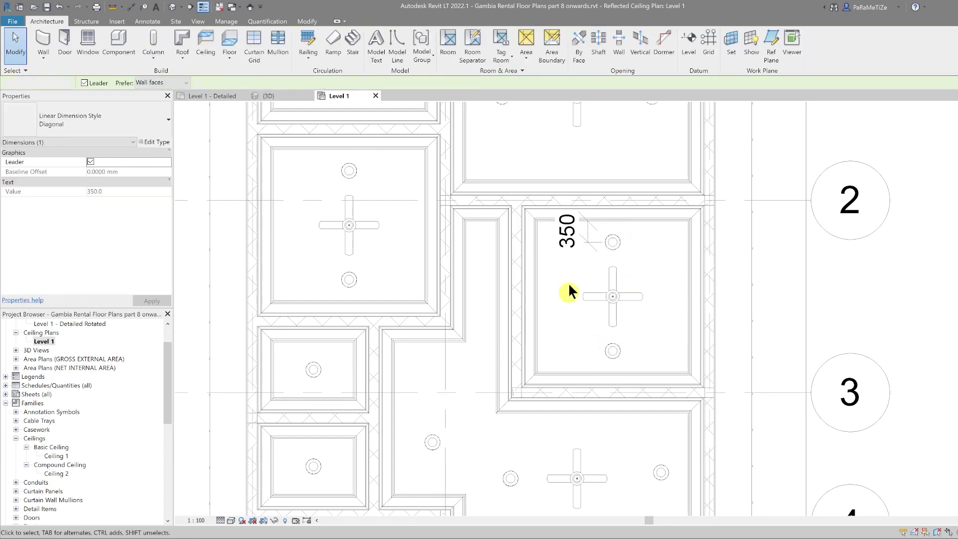
# Centre the fan near gridline 4 between the cornice above and the recessed ceiling's upper edge with an equalized dimension chain.
pyautogui.scroll(-3, 583, 241)
pyautogui.scroll(2, 530, 252)
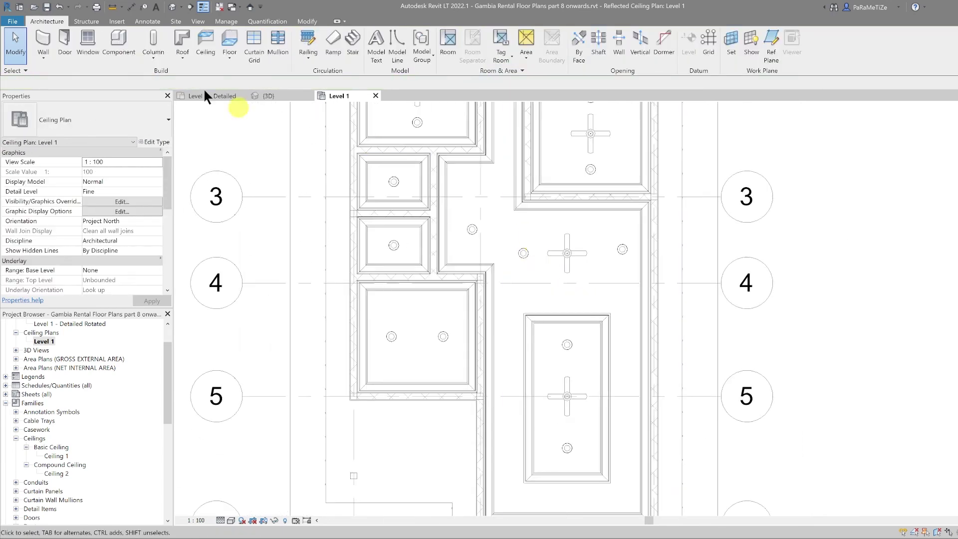
pyautogui.click(132, 7)
pyautogui.click(555, 213)
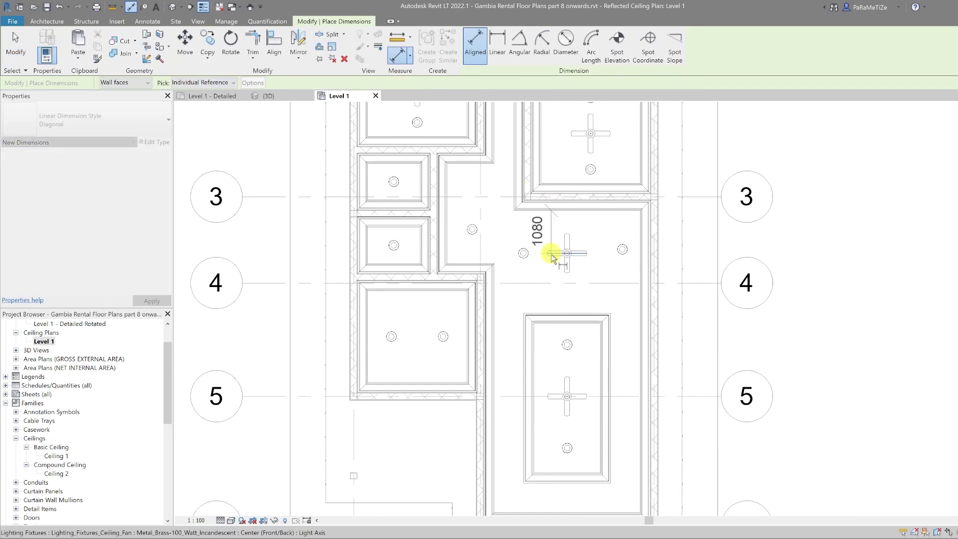
pyautogui.click(550, 314)
pyautogui.click(552, 298)
pyautogui.press('Escape')
pyautogui.press('Escape')
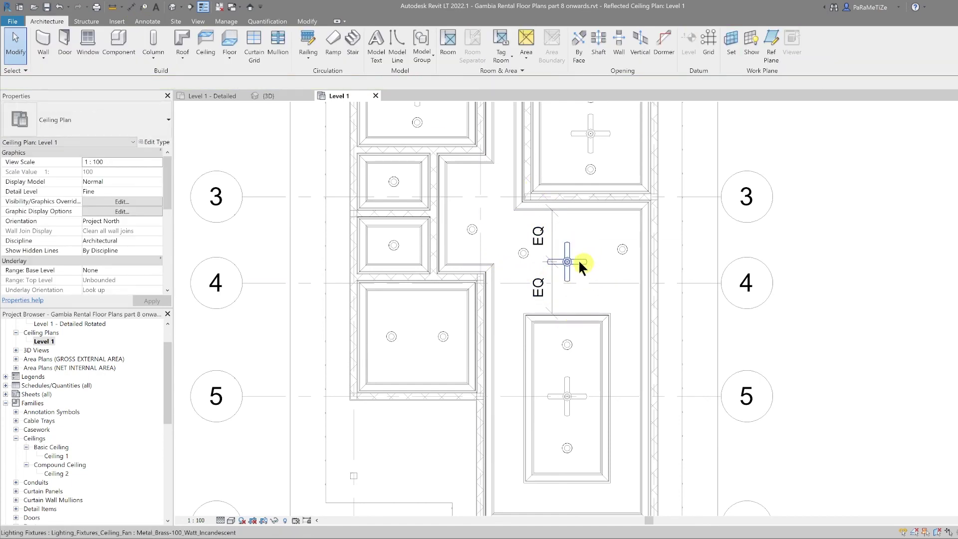
# Centre the light left of that fan between the cornice below gridline 3 and the hallway's lower cornice with an equalized chain.
pyautogui.click(129, 7)
pyautogui.scroll(3, 471, 207)
pyautogui.scroll(2, 552, 209)
pyautogui.click(552, 211)
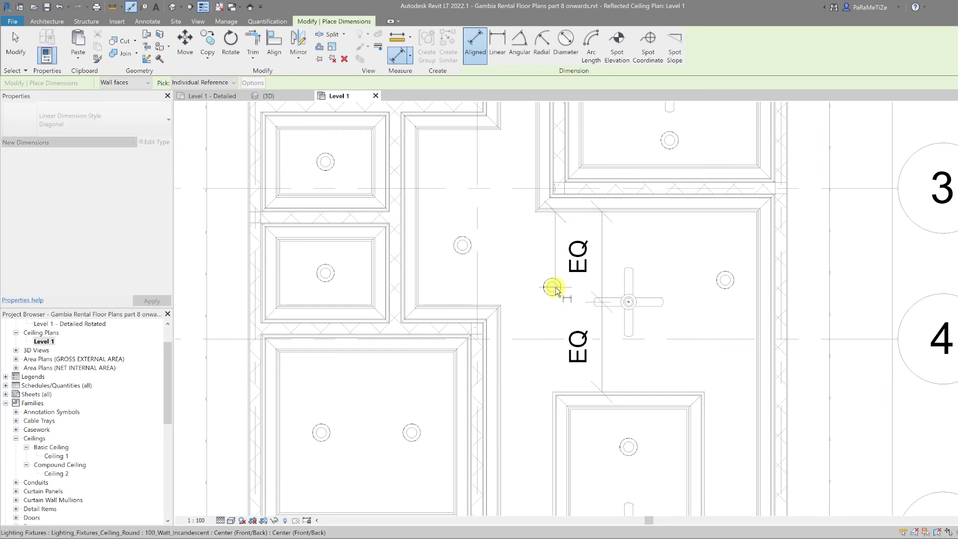
pyautogui.click(491, 306)
pyautogui.click(538, 318)
pyautogui.click(449, 259)
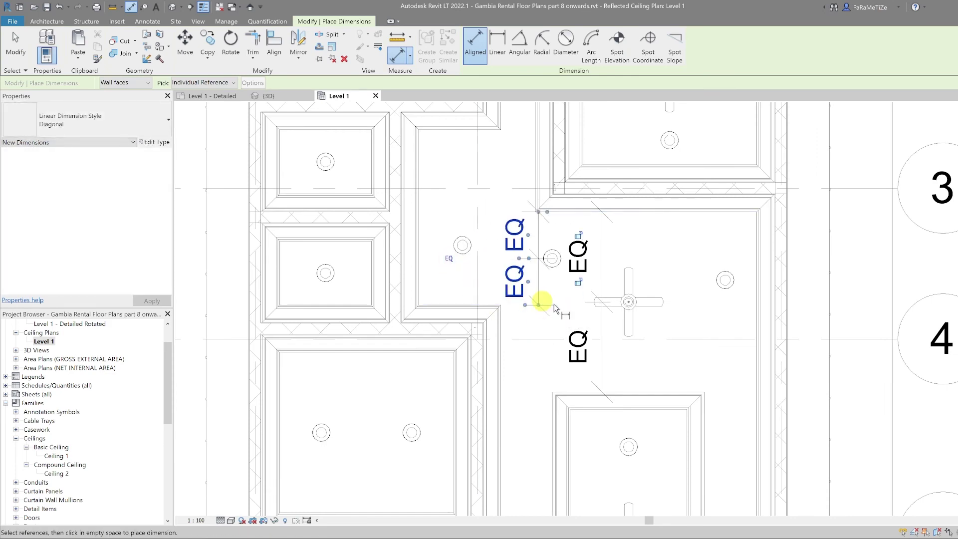
pyautogui.press('Escape')
pyautogui.press('Escape')
# Delete the equalized dimension chains of the light and the fan near gridline 4.
pyautogui.click(538, 288)
pyautogui.press('Delete')
pyautogui.click(909, 527)
pyautogui.click(602, 295)
pyautogui.press('Delete')
pyautogui.click(909, 526)
pyautogui.moveTo(584, 294); pyautogui.dragTo(564, 213, button='middle')
pyautogui.scroll(-1, 568, 220)
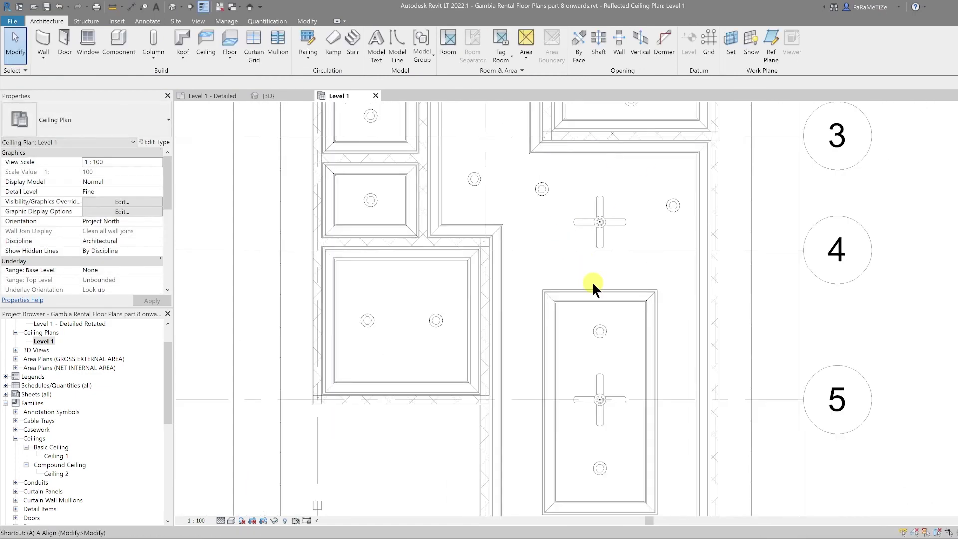
# Align the ceiling fans and lights around gridlines 4 and 5 with the recessed ceiling's vertical centreline.
pyautogui.press('a')
pyautogui.press('l')
pyautogui.click(600, 298)
pyautogui.moveTo(604, 273); pyautogui.dragTo(598, 194, button='middle')
pyautogui.click(595, 221)
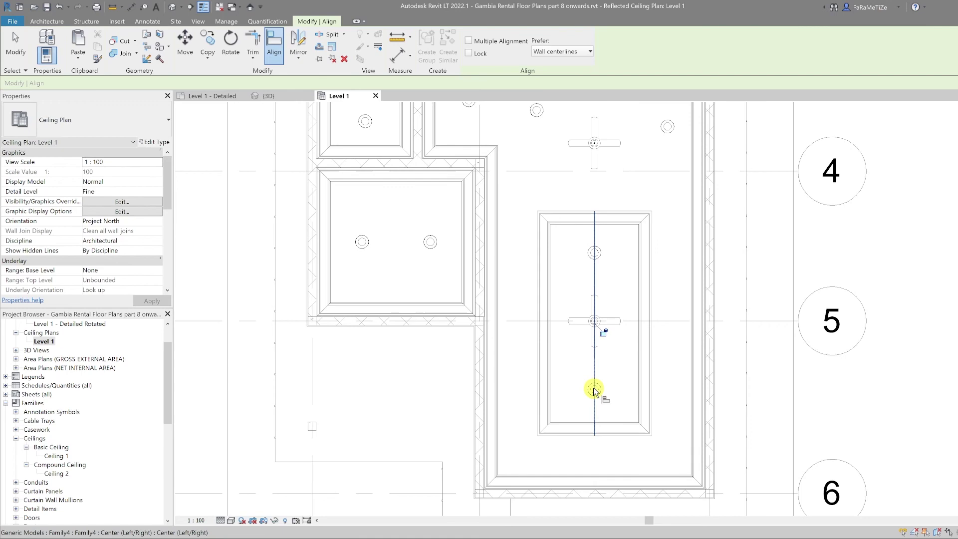
pyautogui.scroll(-1, 586, 353)
pyautogui.moveTo(568, 231); pyautogui.dragTo(559, 270, button='middle')
pyautogui.press('Escape')
# Align the two lights beside the upper fan near gridline 4 horizontally with the hallway light.
pyautogui.press('a')
pyautogui.press('l')
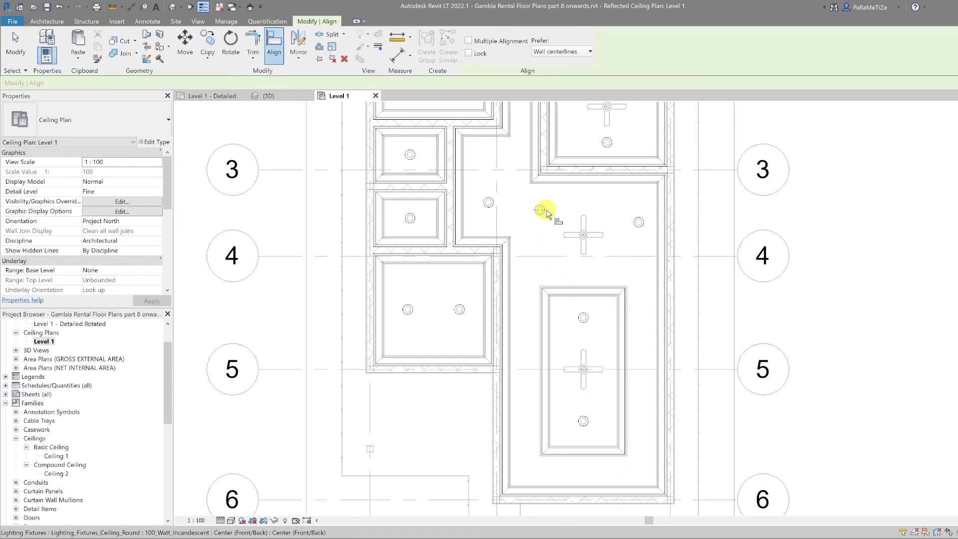
pyautogui.click(639, 223)
pyautogui.press('Escape')
# Space the row of three lights above gridline 4 evenly between the hallway and living room side cornices with an equalized dimension chain.
pyautogui.scroll(-1, 528, 222)
pyautogui.moveTo(528, 222); pyautogui.dragTo(541, 252, button='middle')
pyautogui.click(130, 8)
pyautogui.scroll(5, 499, 216)
pyautogui.click(472, 248)
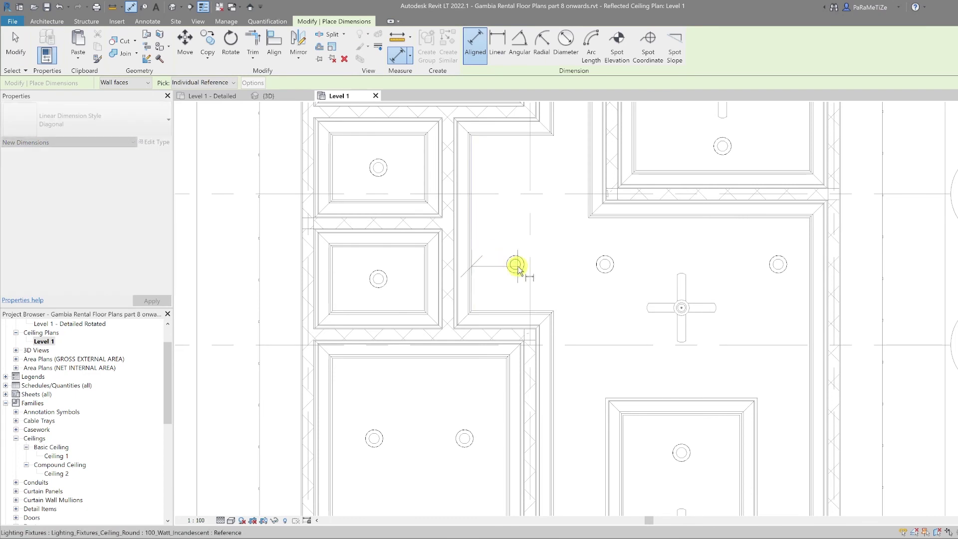
pyautogui.click(516, 264)
pyautogui.click(605, 265)
pyautogui.click(779, 265)
pyautogui.click(808, 262)
pyautogui.click(732, 254)
pyautogui.click(717, 275)
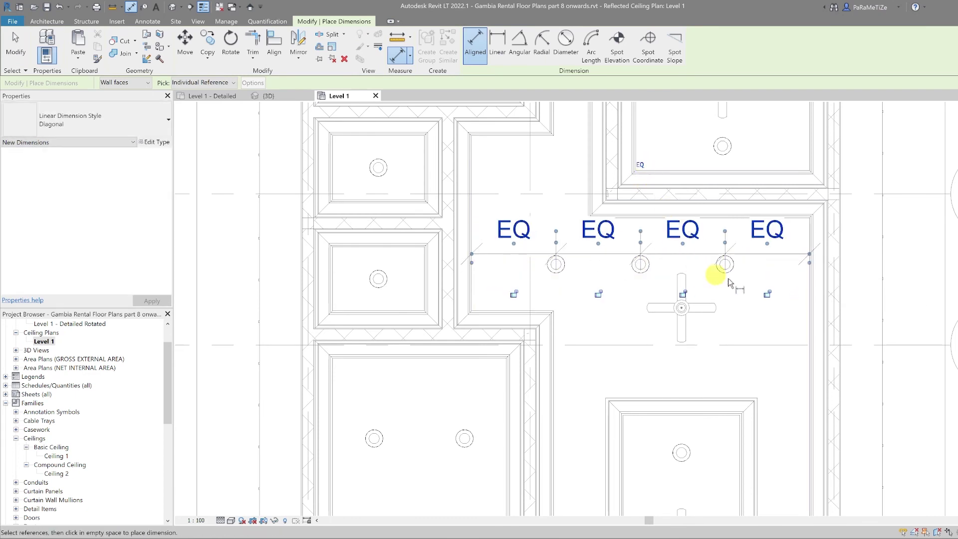
pyautogui.press('Escape')
pyautogui.press('Escape')
# Delete the equalized dimension chain of the three lights.
pyautogui.click(696, 253)
pyautogui.scroll(-2, 696, 254)
pyautogui.press('Delete')
pyautogui.click(906, 527)
# Dimension the recessed ceiling's upper and lower lights to the nearest inner cornice edges.
pyautogui.scroll(-2, 684, 220)
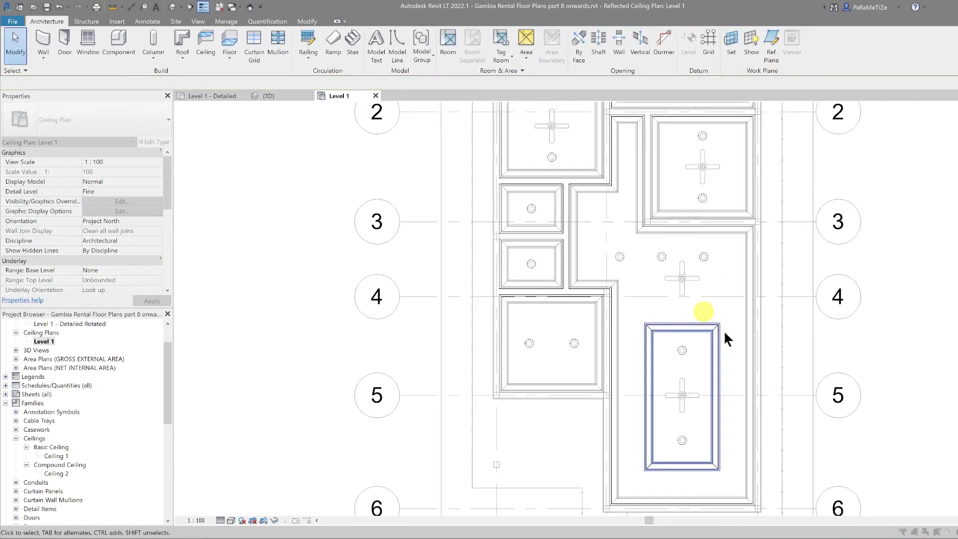
pyautogui.moveTo(706, 407); pyautogui.dragTo(670, 304, button='middle')
pyautogui.scroll(2, 670, 304)
pyautogui.click(132, 9)
pyautogui.scroll(3, 645, 211)
pyautogui.click(627, 179)
pyautogui.click(635, 221)
pyautogui.click(606, 207)
pyautogui.scroll(-4, 603, 220)
pyautogui.scroll(3, 617, 373)
pyautogui.click(617, 377)
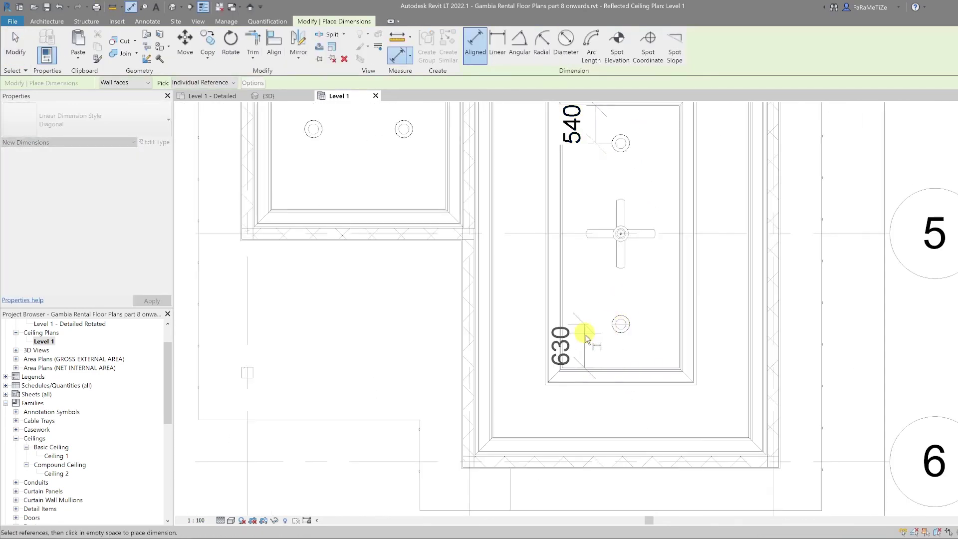
pyautogui.click(594, 341)
pyautogui.press('Escape')
# Set both lights in the recessed ceiling to 600 mm from their nearest cornice edges.
pyautogui.scroll(-1, 605, 330)
pyautogui.click(619, 328)
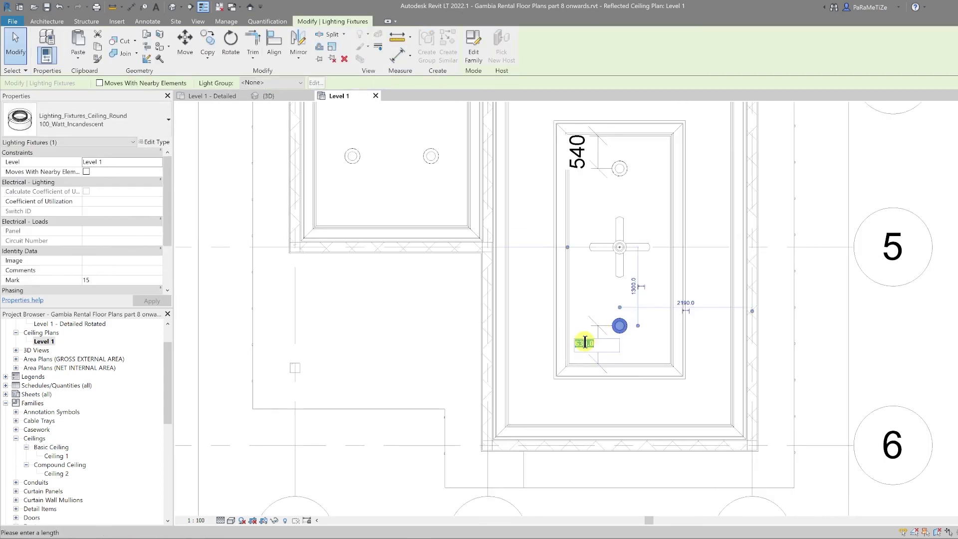
pyautogui.click(621, 167)
pyautogui.click(585, 152)
pyautogui.write('600')
pyautogui.press('Return')
pyautogui.press('Escape')
# Delete the two 600 mm light dimensions in the recessed ceiling.
pyautogui.click(594, 163)
pyautogui.keyDown('ctrl'); pyautogui.click(597, 331); pyautogui.keyUp('ctrl')
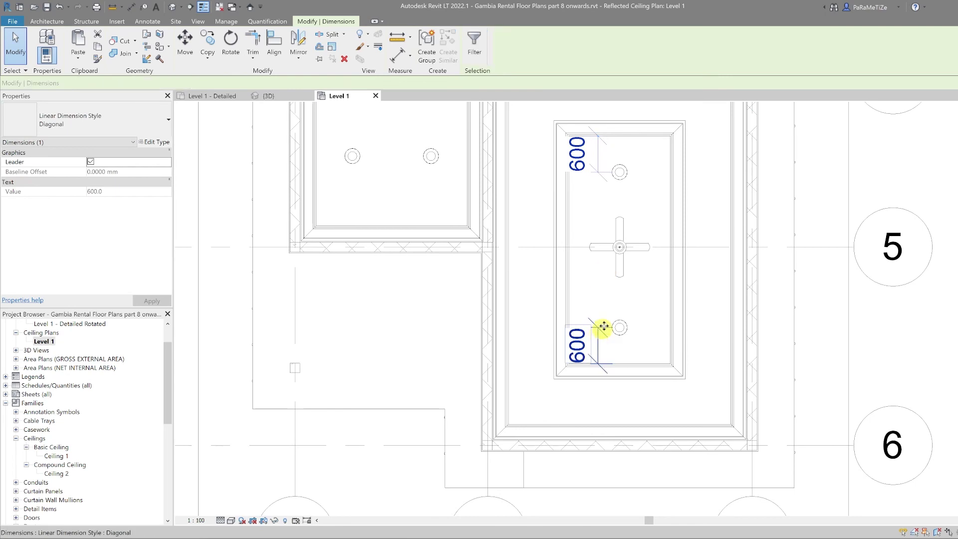
pyautogui.press('Delete')
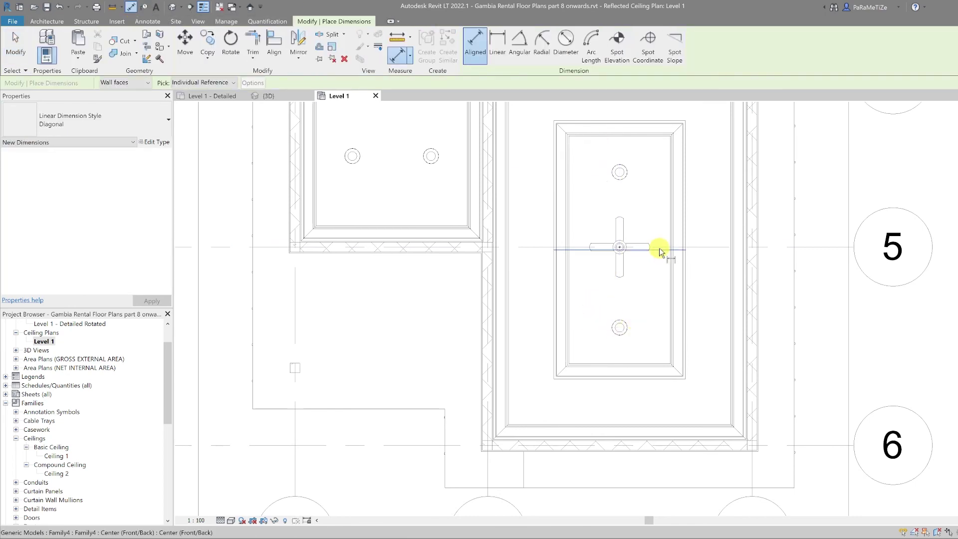
pyautogui.click(648, 248)
pyautogui.press('Escape')
pyautogui.press('Escape')
# Align the fan on gridline 5 with the recessed ceiling's horizontal centreline.
pyautogui.press('a')
pyautogui.press('l')
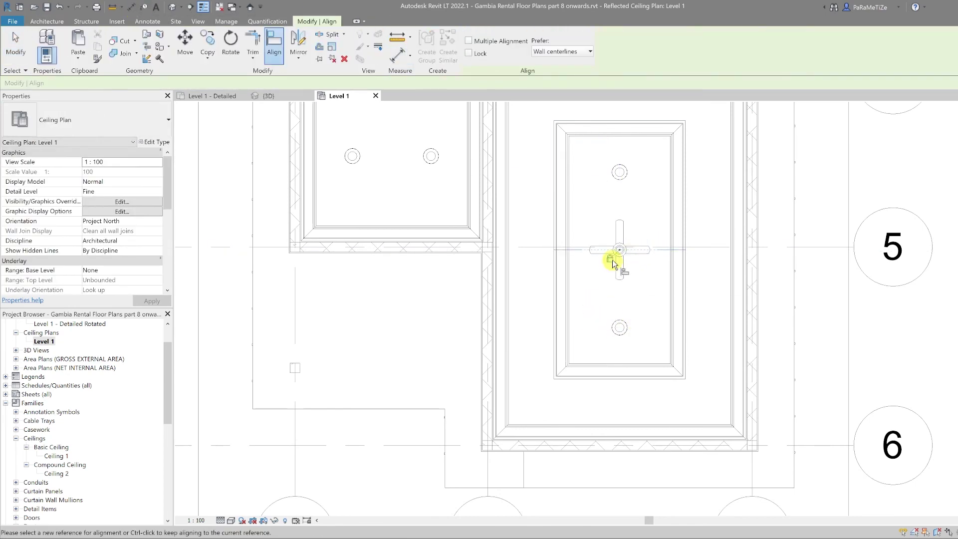
pyautogui.press('Escape')
pyautogui.press('Escape')
# Examine the overall fixture layout in the ceiling plan and the fans and recessed ceiling in the cut-away 3D view.
pyautogui.scroll(-10, 696, 297)
pyautogui.scroll(1, 688, 223)
pyautogui.moveTo(729, 194); pyautogui.dragTo(699, 230, button='middle')
pyautogui.scroll(1, 699, 230)
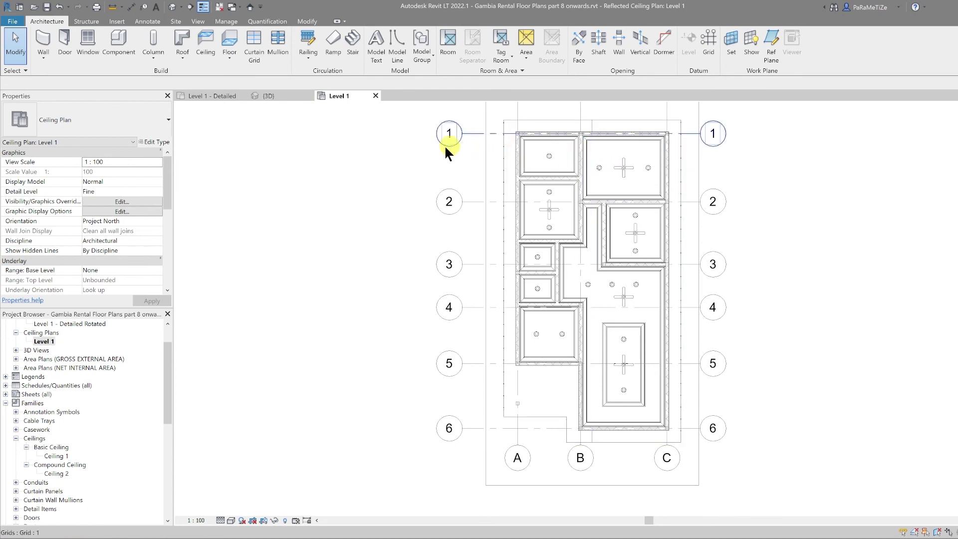
pyautogui.click(277, 96)
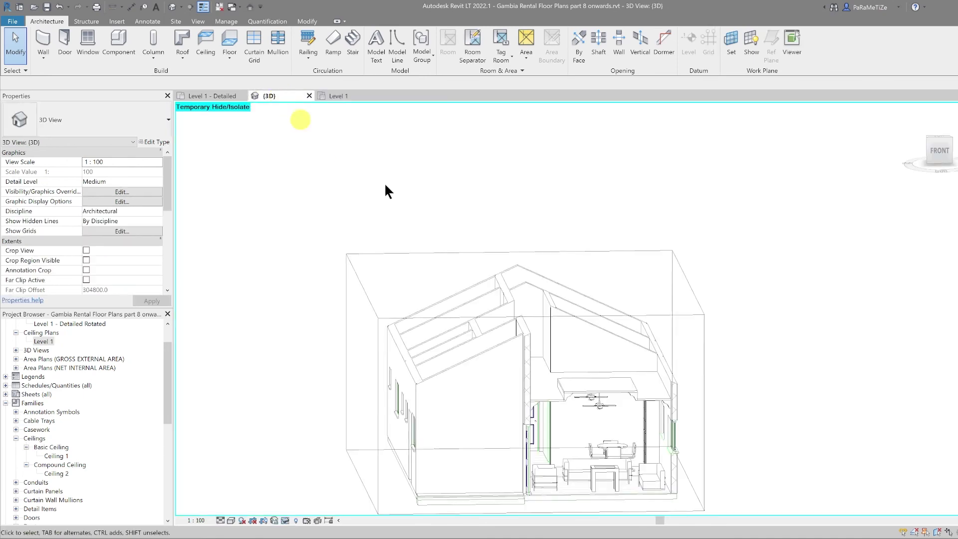
pyautogui.scroll(-2, 588, 341)
pyautogui.keyDown('shift'); pyautogui.moveTo(704, 376); pyautogui.dragTo(680, 380, button='middle'); pyautogui.keyUp('shift')
pyautogui.scroll(2, 612, 405)
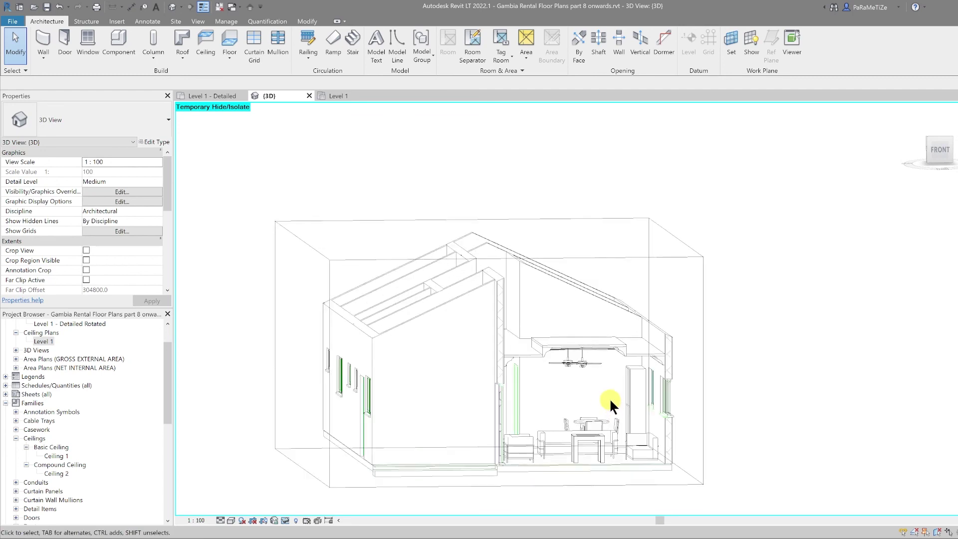
pyautogui.keyDown('shift'); pyautogui.moveTo(611, 401); pyautogui.dragTo(635, 438, button='middle'); pyautogui.keyUp('shift')
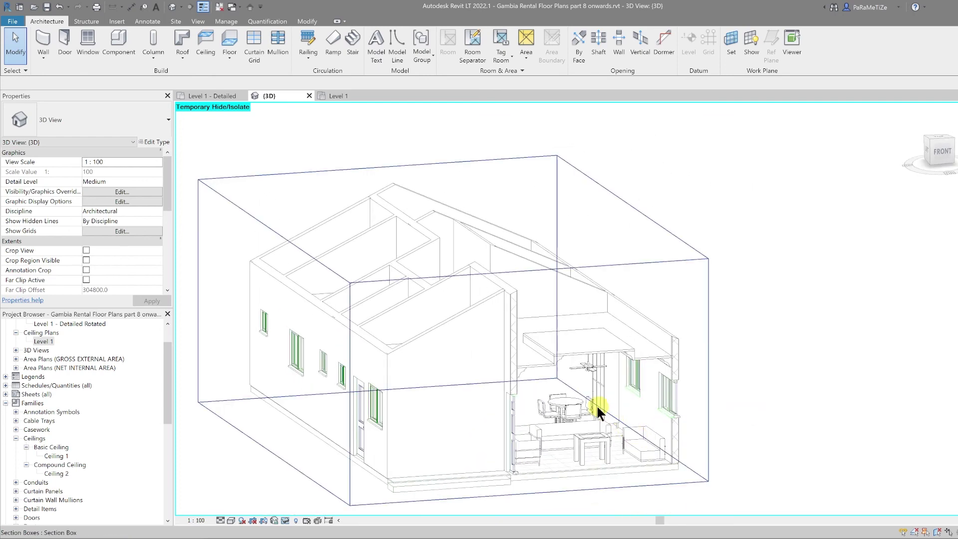
pyautogui.moveTo(598, 409); pyautogui.dragTo(603, 343, button='middle')
pyautogui.scroll(-1, 603, 343)
# Reset the temporary hide/isolate in the 3D view to bring the hidden elements back.
pyautogui.press('h')
pyautogui.press('r')
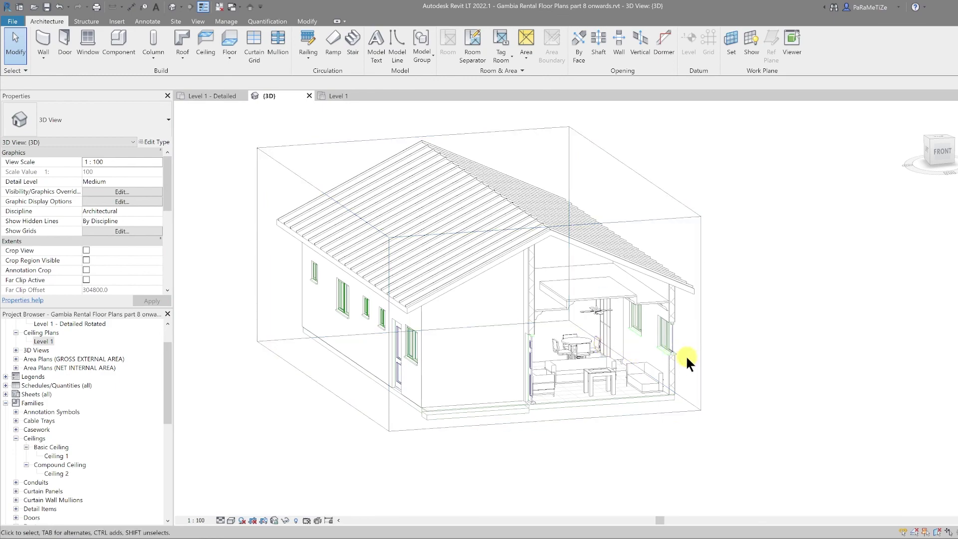
pyautogui.keyDown('shift'); pyautogui.moveTo(687, 357); pyautogui.dragTo(561, 288, button='middle'); pyautogui.keyUp('shift')
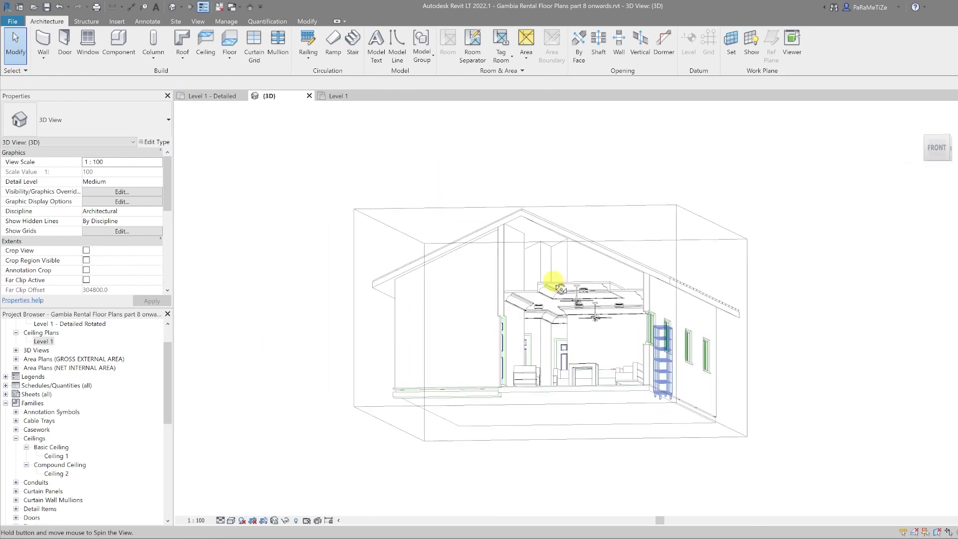